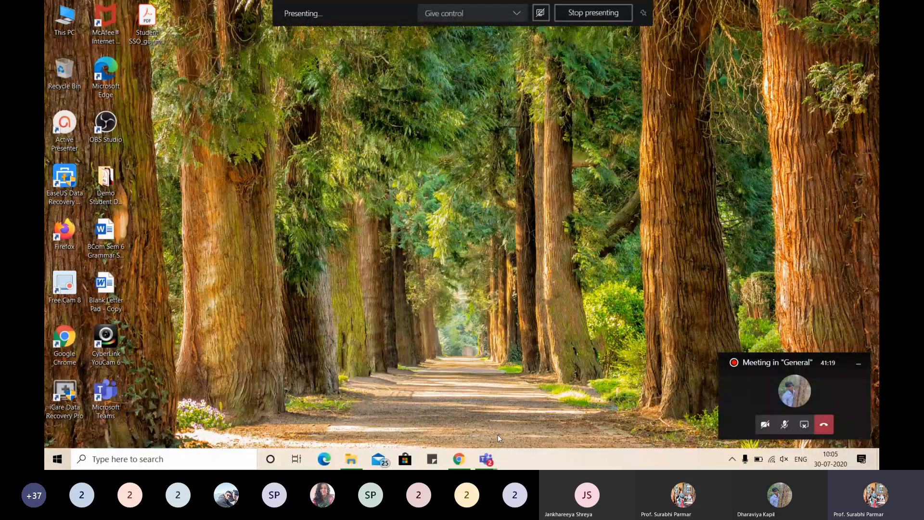
Step: Switch to Google Chrome and minimize the floating meeting window covering the new tab page
{"action": "left_click", "coordinate": [459, 461]}
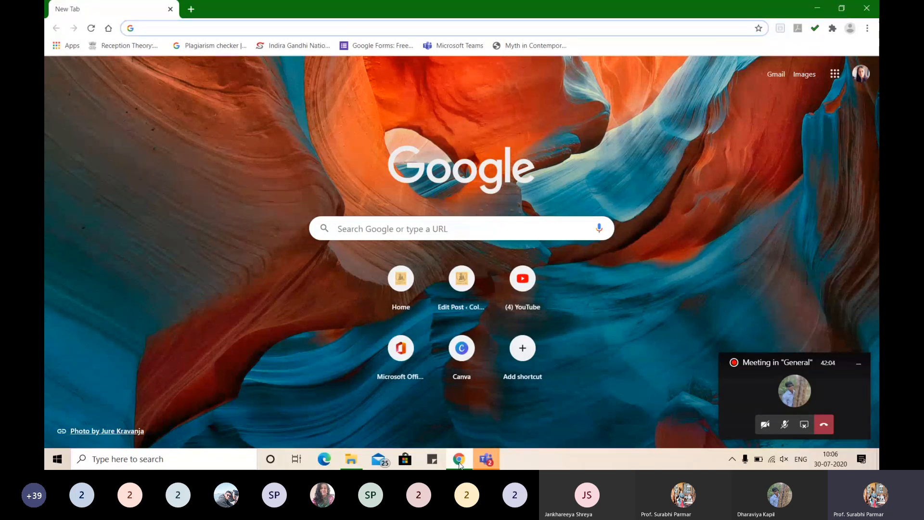
{"action": "left_click", "coordinate": [454, 233]}
{"action": "left_click", "coordinate": [454, 233]}
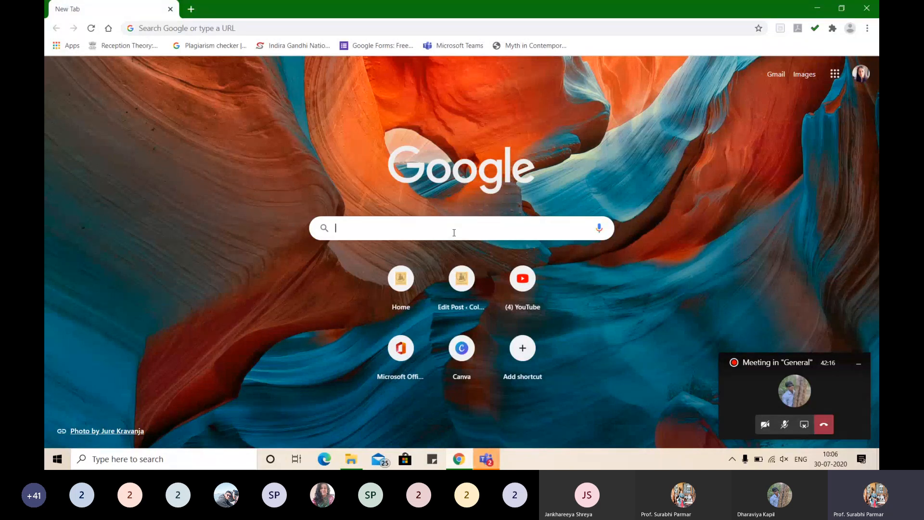
{"action": "left_click", "coordinate": [859, 364]}
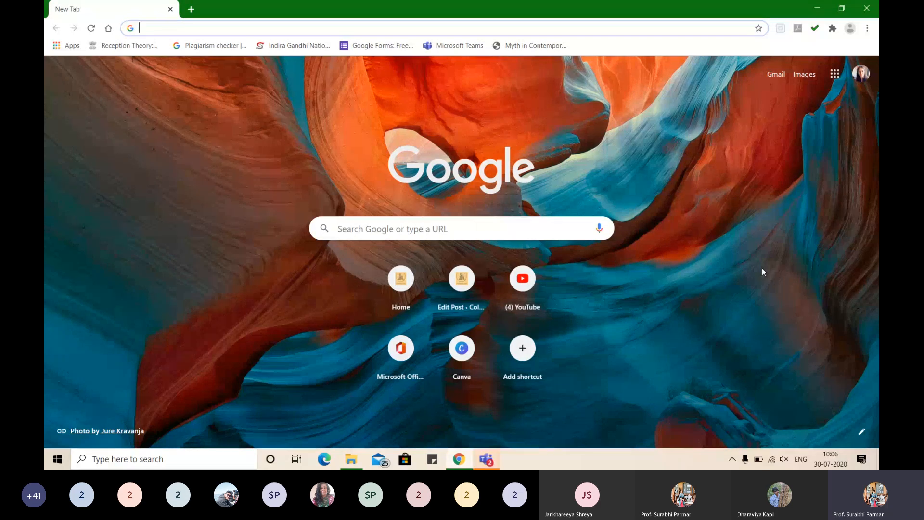
Step: Search Google for "student registration.gujgov.edu.in" and open the Student SSO result
{"action": "left_click", "coordinate": [454, 239]}
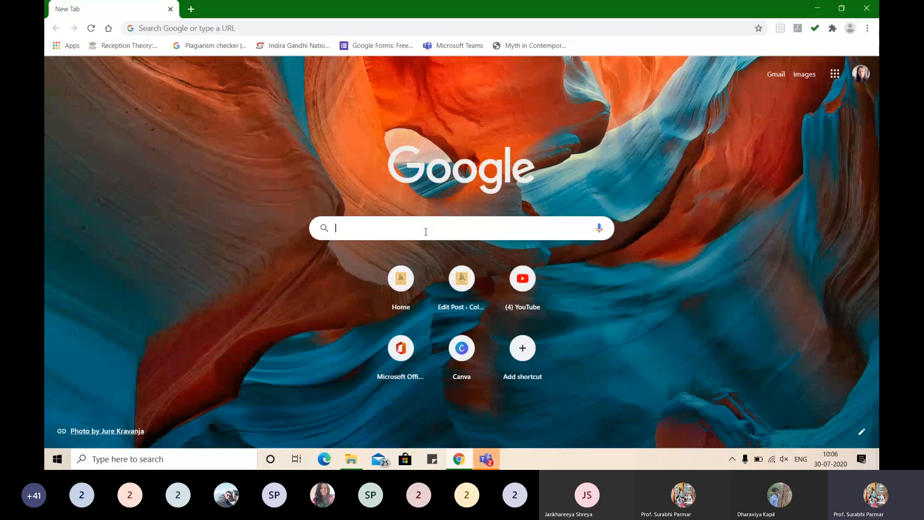
{"action": "type", "text": "studen"}
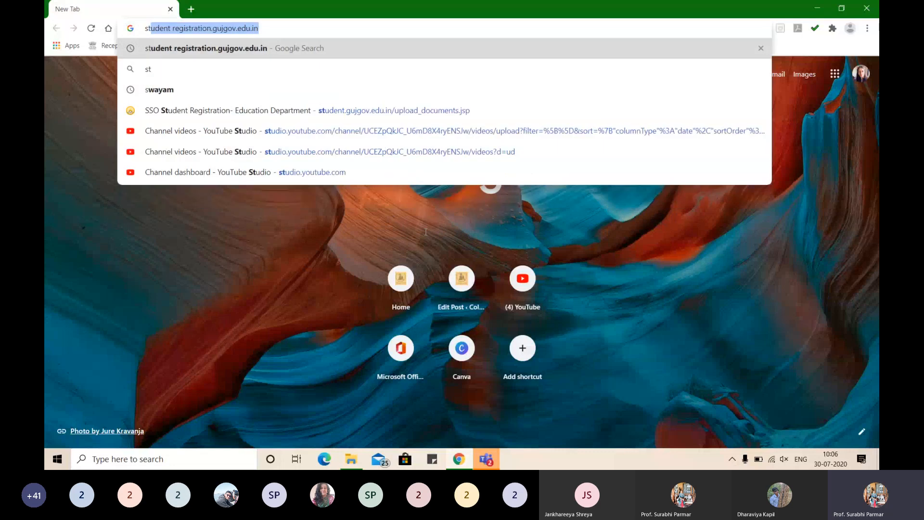
{"action": "type", "text": "t reg"}
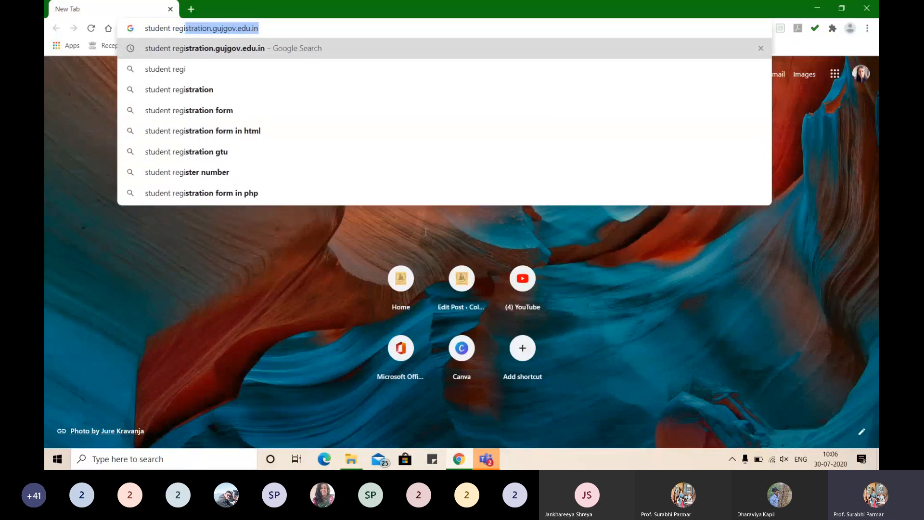
{"action": "type", "text": "istration"}
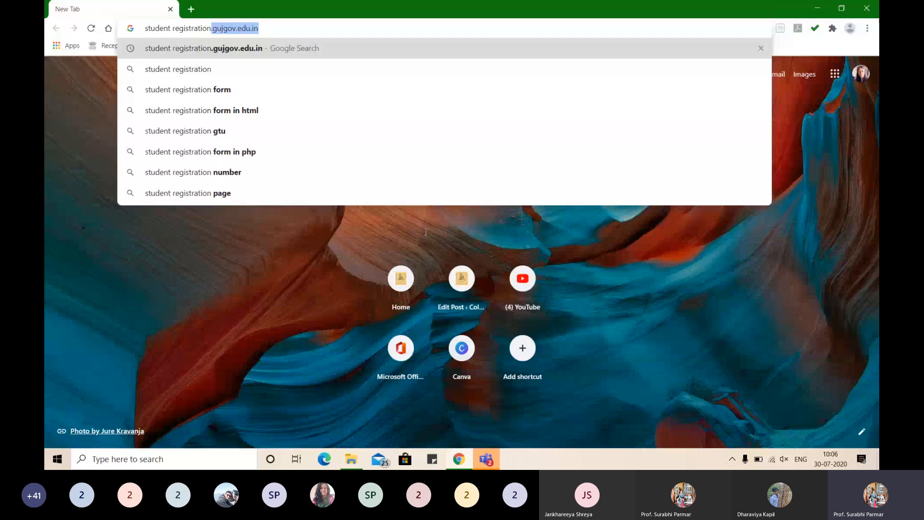
{"action": "type", "text": ".gujgov"}
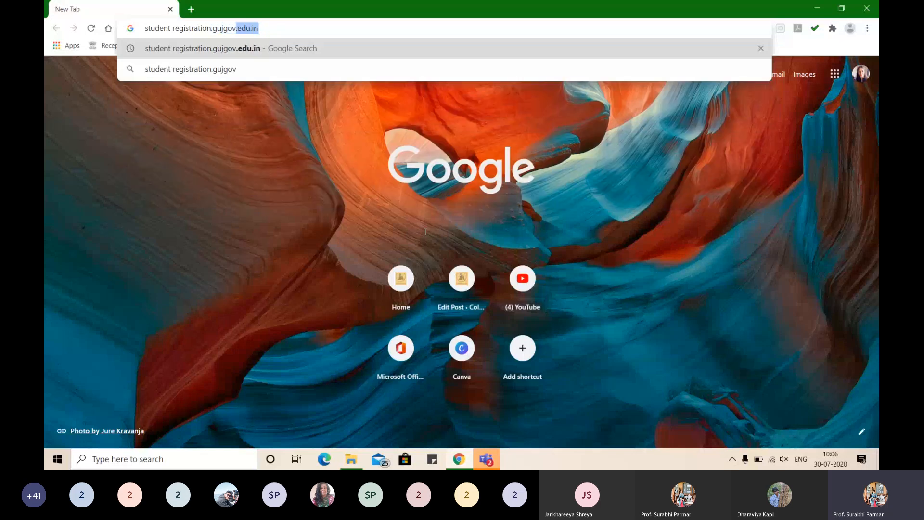
{"action": "type", "text": ".edu.in"}
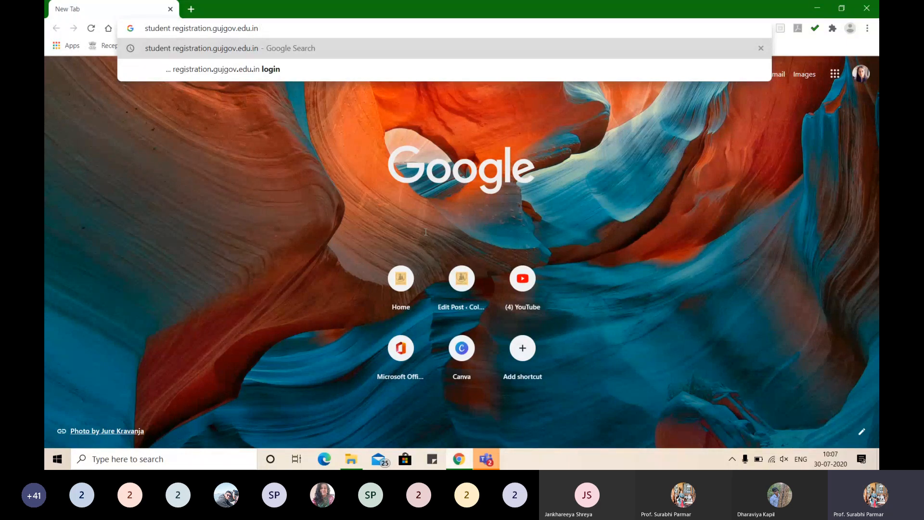
{"action": "key", "text": "Return"}
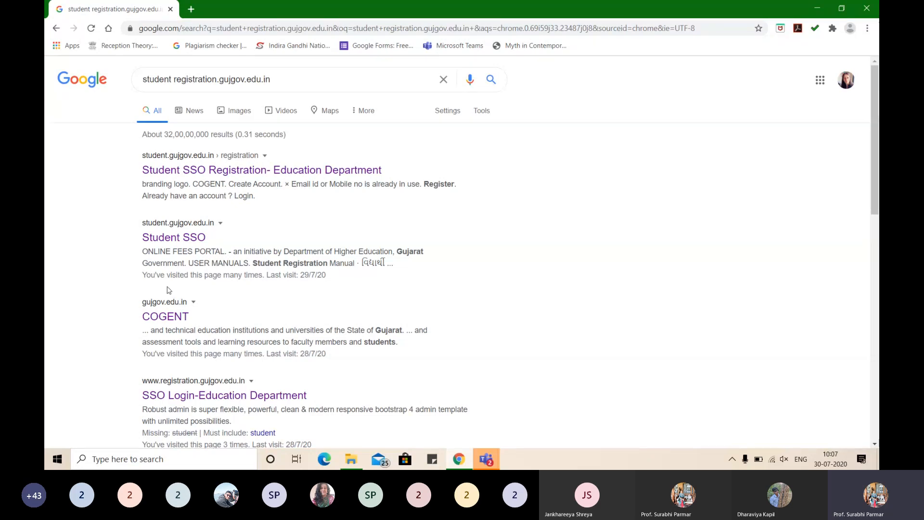
{"action": "left_click", "coordinate": [176, 242]}
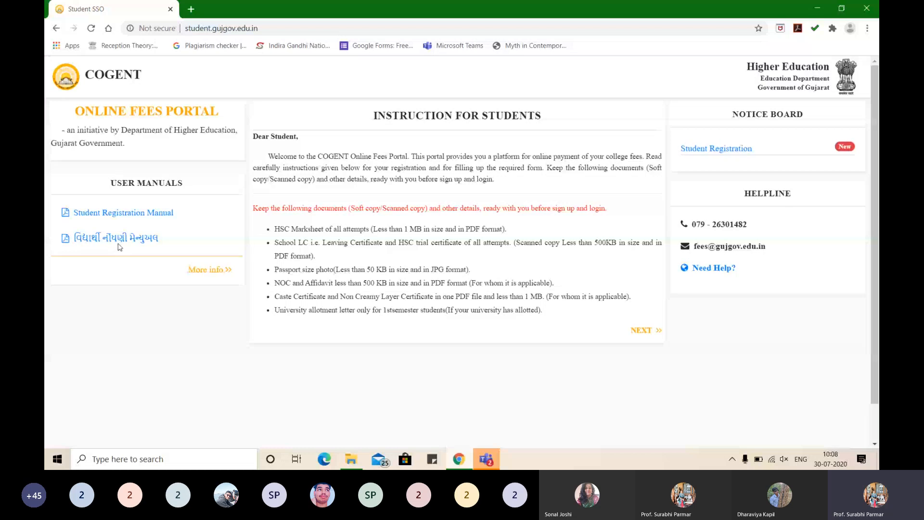
Step: Minimize Chrome, bring up Student SSO_guj_manual.pdf in Adobe Acrobat Reader, and collapse its tools pane
{"action": "left_click", "coordinate": [817, 6]}
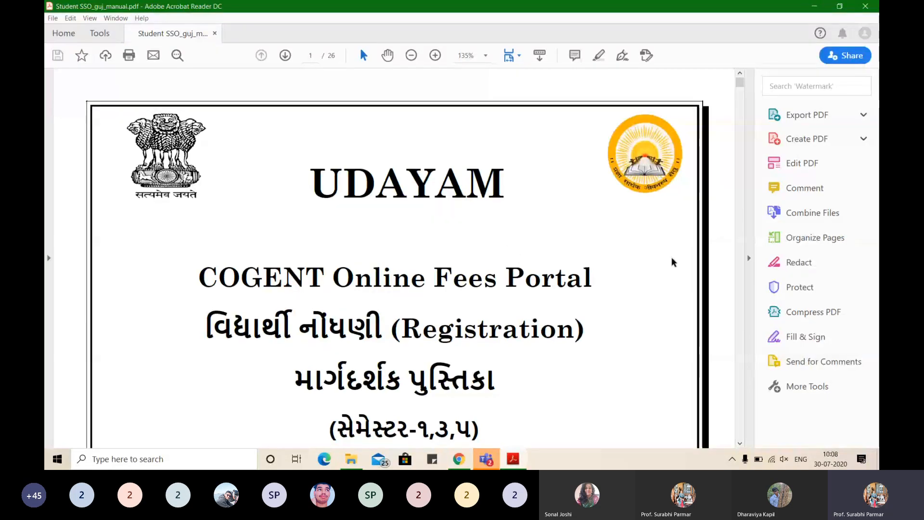
{"action": "left_click", "coordinate": [747, 262]}
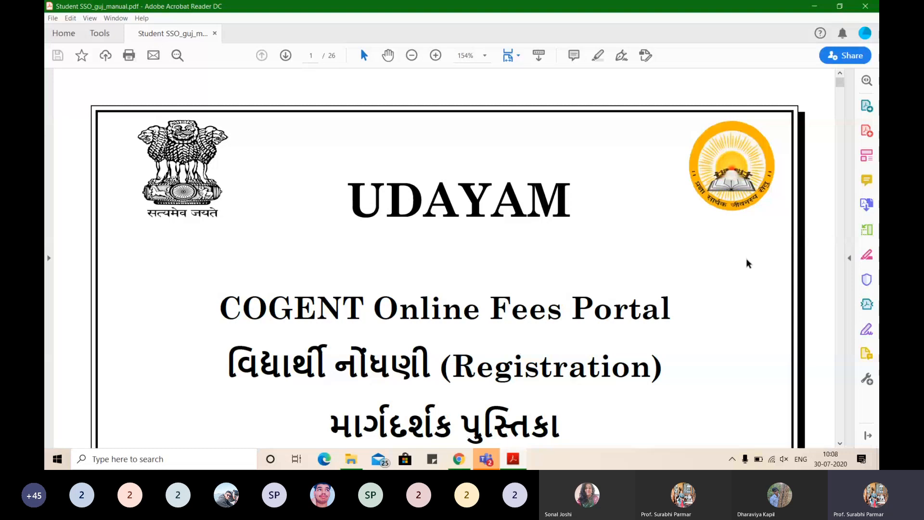
Step: Look through the manual's opening pages, from the cover to the table of contents listing the registration steps on page 3
{"action": "scroll", "coordinate": [748, 263], "scroll_direction": "down", "scroll_amount": 3}
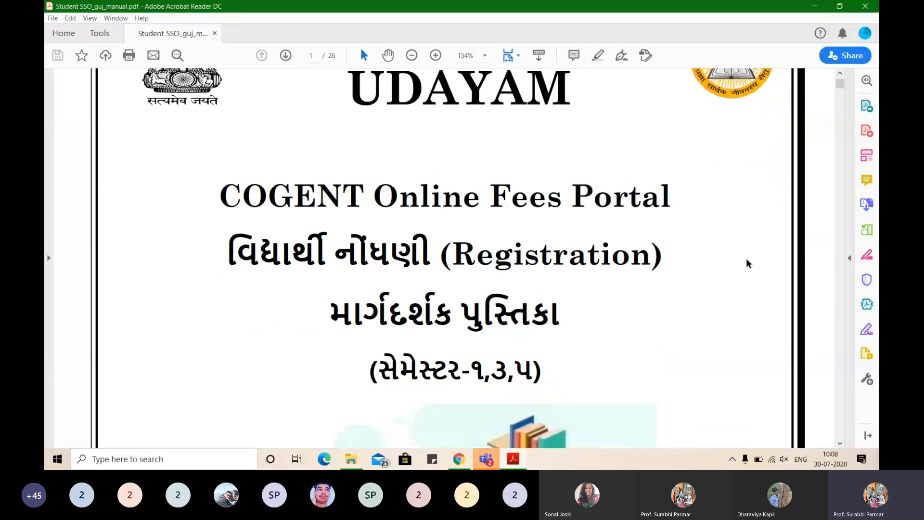
{"action": "scroll", "coordinate": [748, 262], "scroll_direction": "down", "scroll_amount": 1}
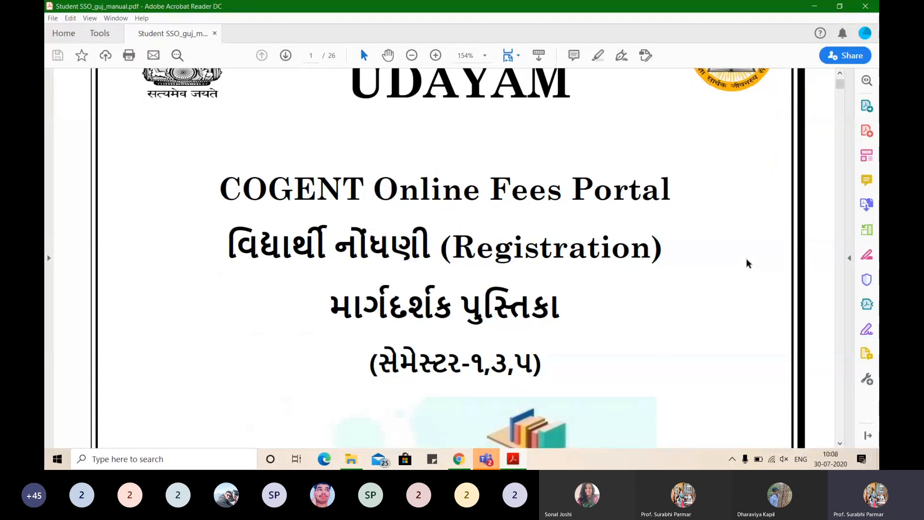
{"action": "scroll", "coordinate": [747, 263], "scroll_direction": "down", "scroll_amount": 1}
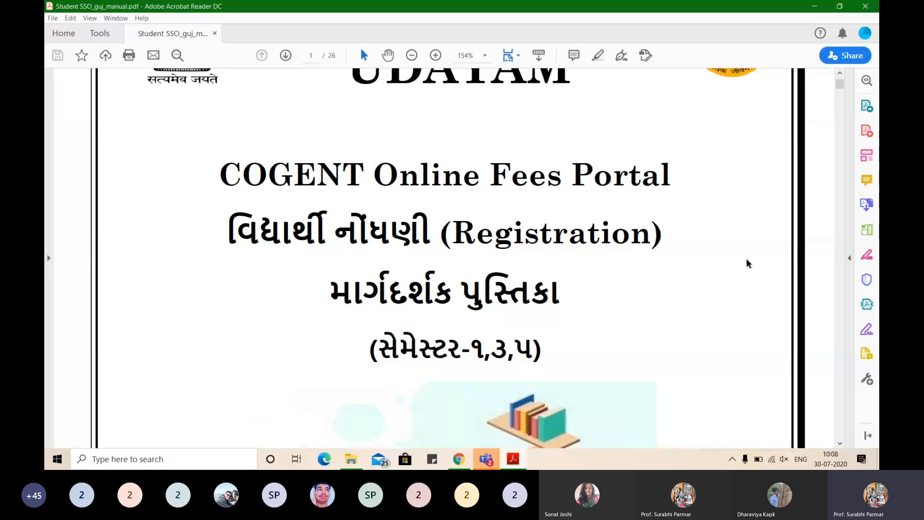
{"action": "scroll", "coordinate": [747, 262], "scroll_direction": "down", "scroll_amount": 8}
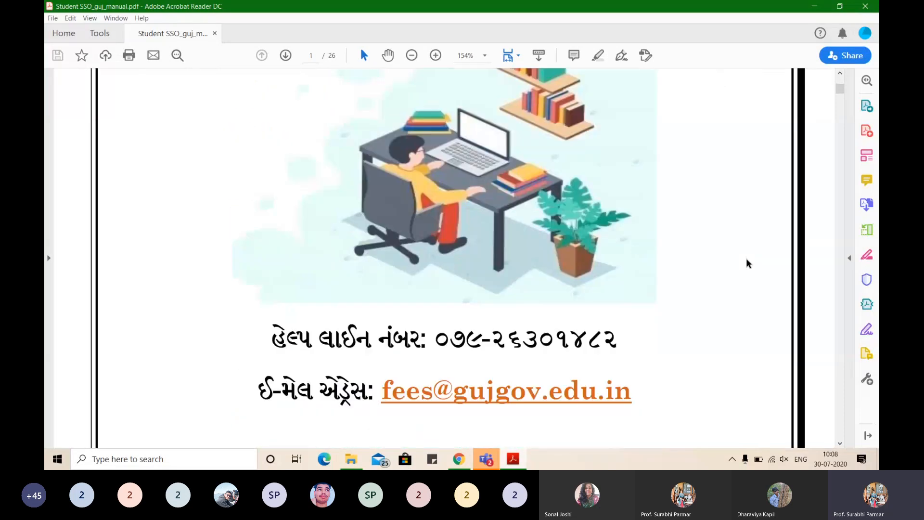
{"action": "scroll", "coordinate": [748, 262], "scroll_direction": "down", "scroll_amount": 2}
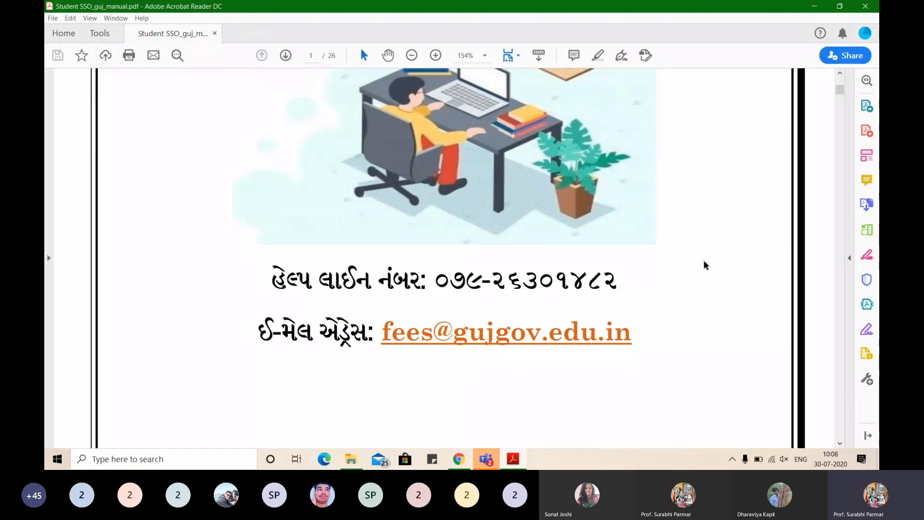
{"action": "scroll", "coordinate": [704, 265], "scroll_direction": "down", "scroll_amount": 6}
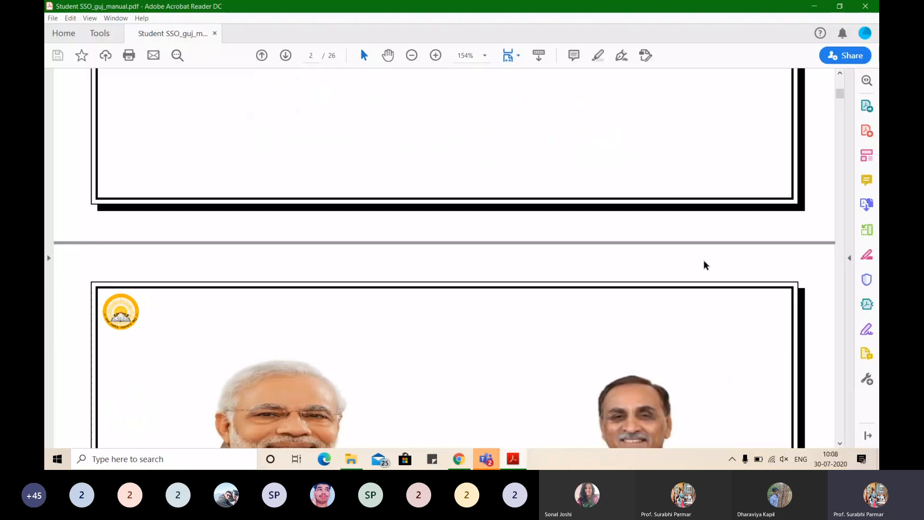
{"action": "scroll", "coordinate": [704, 265], "scroll_direction": "down", "scroll_amount": 10}
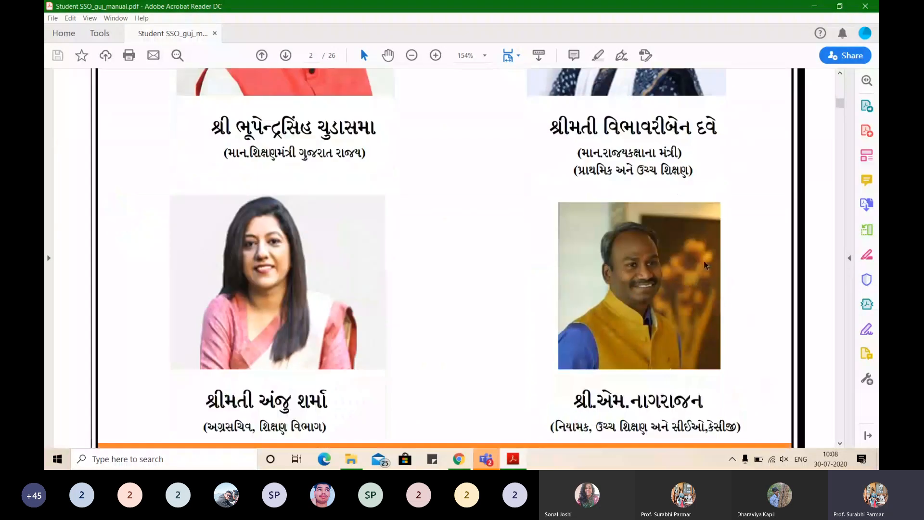
{"action": "scroll", "coordinate": [705, 262], "scroll_direction": "down", "scroll_amount": 8}
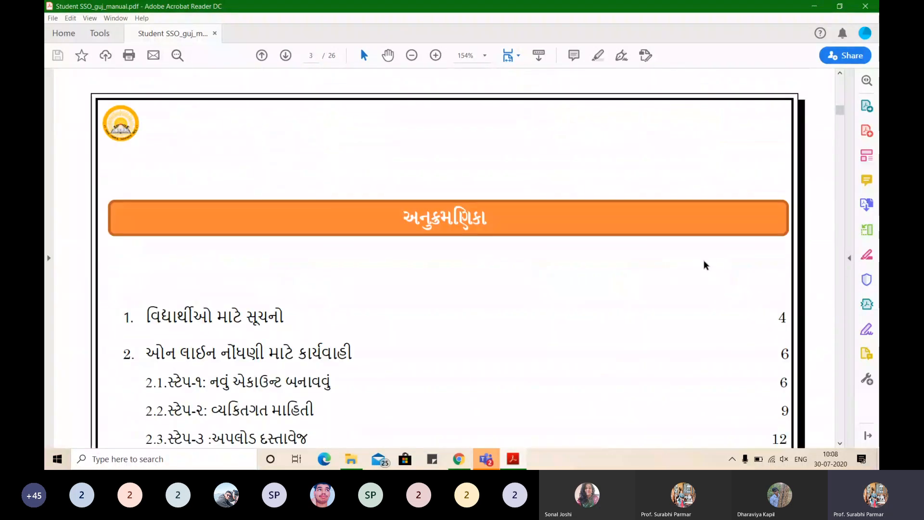
{"action": "scroll", "coordinate": [704, 265], "scroll_direction": "down", "scroll_amount": 5}
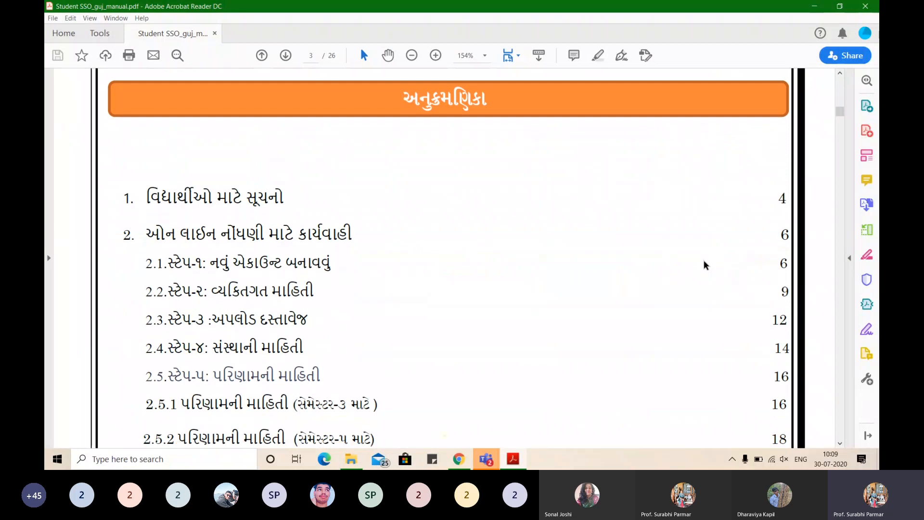
{"action": "scroll", "coordinate": [704, 265], "scroll_direction": "up", "scroll_amount": 1}
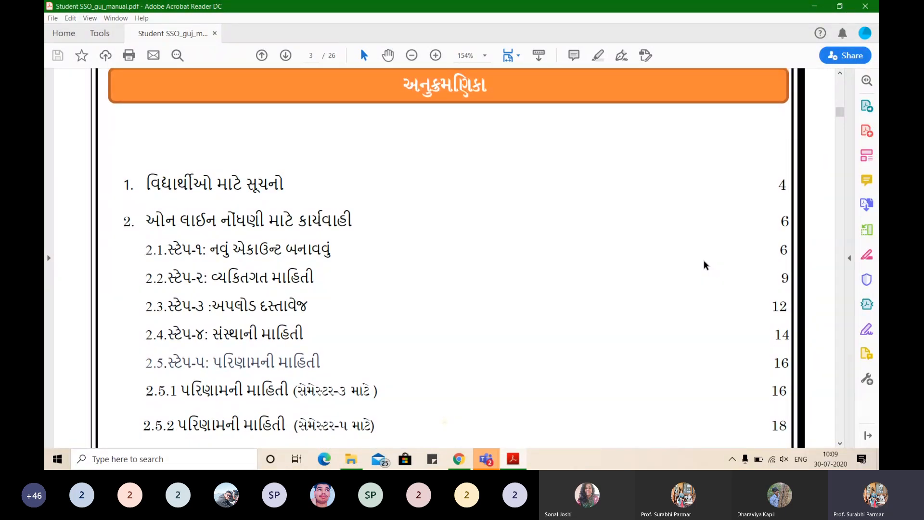
{"action": "scroll", "coordinate": [704, 265], "scroll_direction": "down", "scroll_amount": 1}
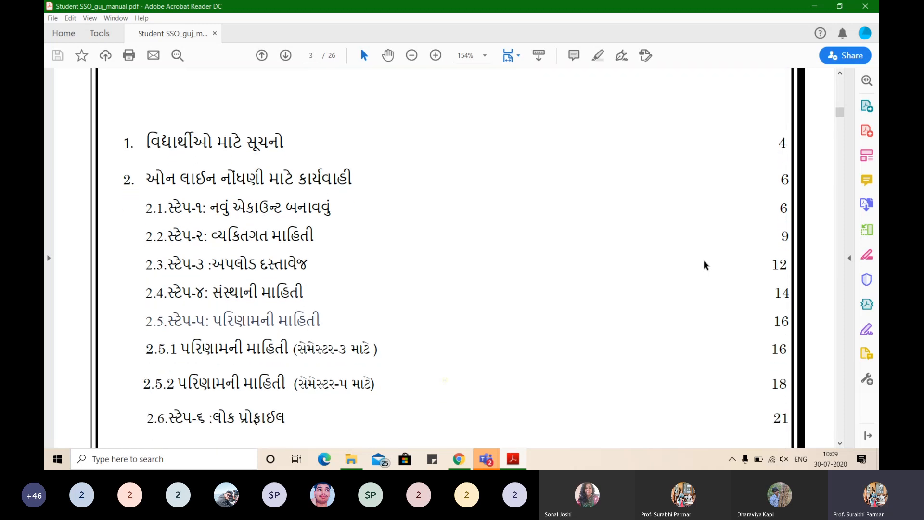
{"action": "scroll", "coordinate": [705, 265], "scroll_direction": "down", "scroll_amount": 1}
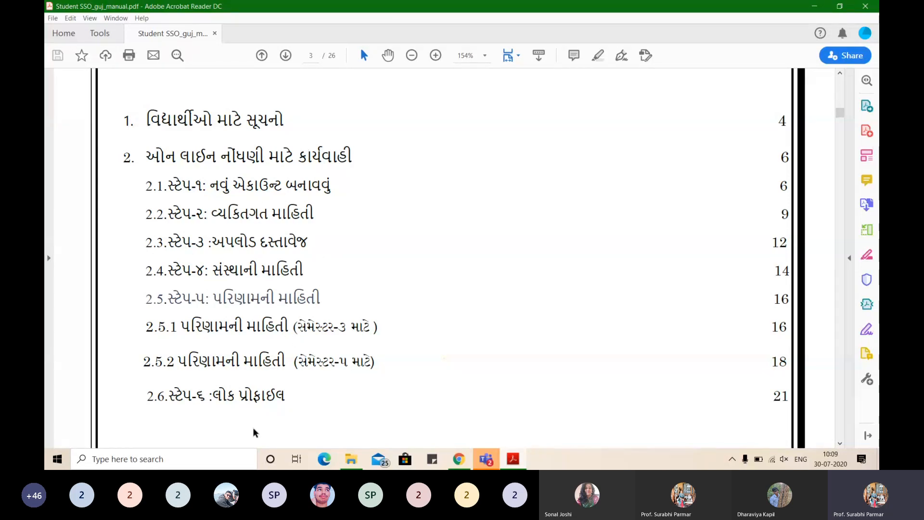
{"action": "scroll", "coordinate": [222, 377], "scroll_direction": "down", "scroll_amount": 3}
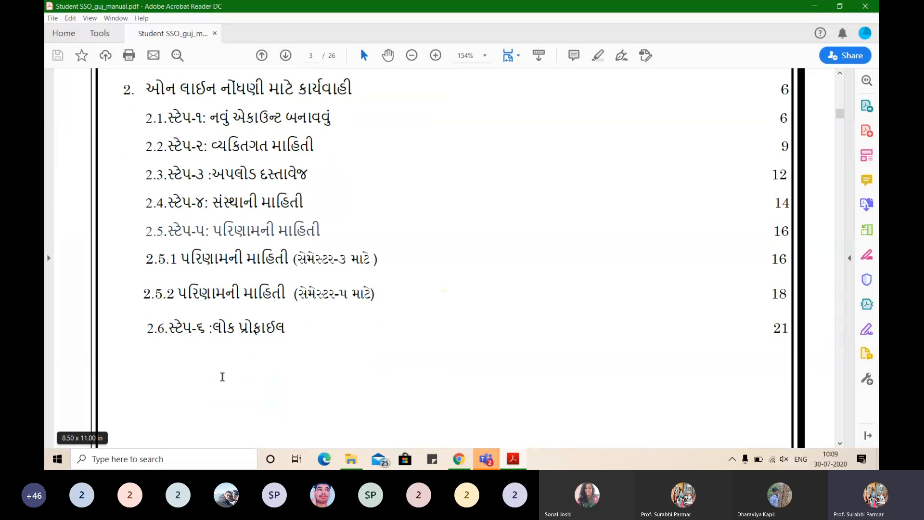
Step: Read the student instructions and required documents on page 4 of the manual, and review the table of contents on page 3 again
{"action": "scroll", "coordinate": [223, 377], "scroll_direction": "down", "scroll_amount": 10}
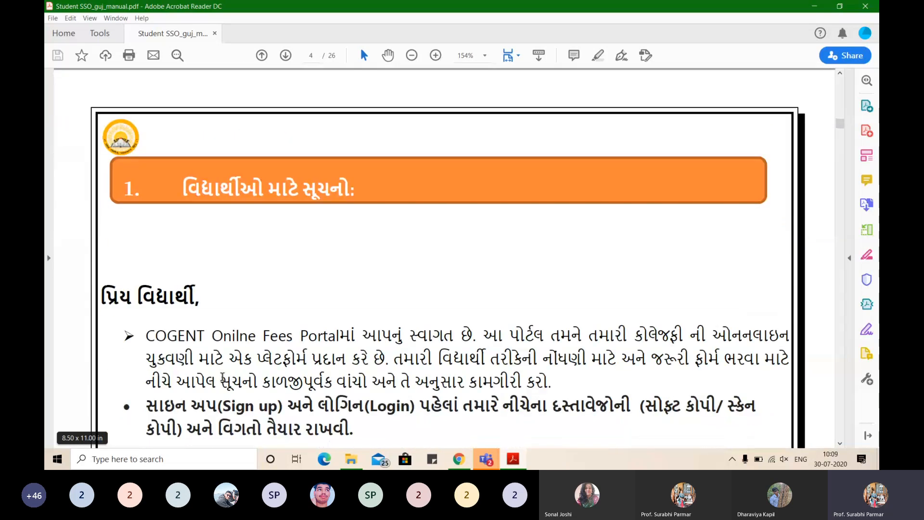
{"action": "scroll", "coordinate": [222, 376], "scroll_direction": "down", "scroll_amount": 10}
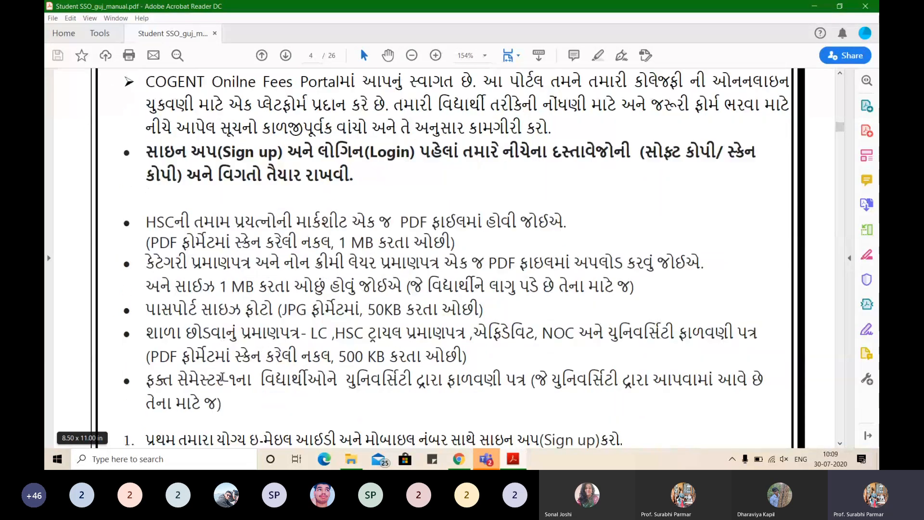
{"action": "scroll", "coordinate": [223, 377], "scroll_direction": "down", "scroll_amount": 1}
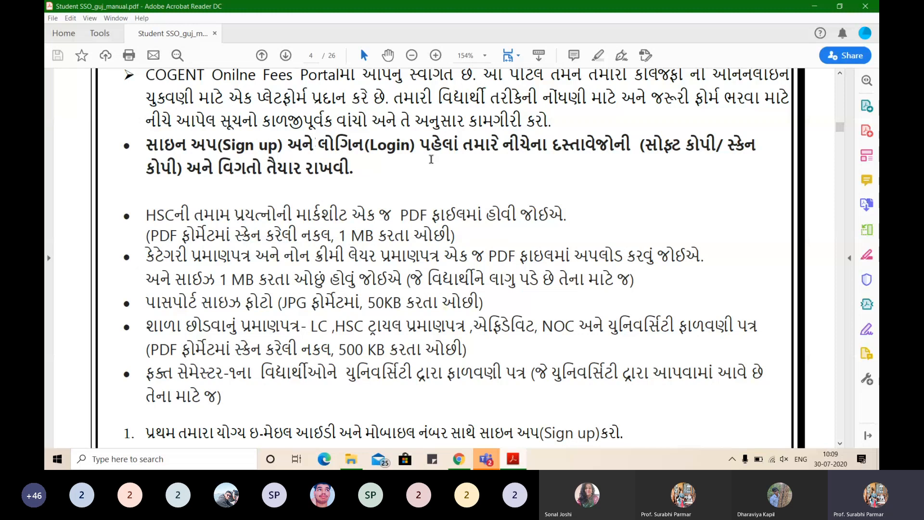
{"action": "scroll", "coordinate": [431, 160], "scroll_direction": "up", "scroll_amount": 10}
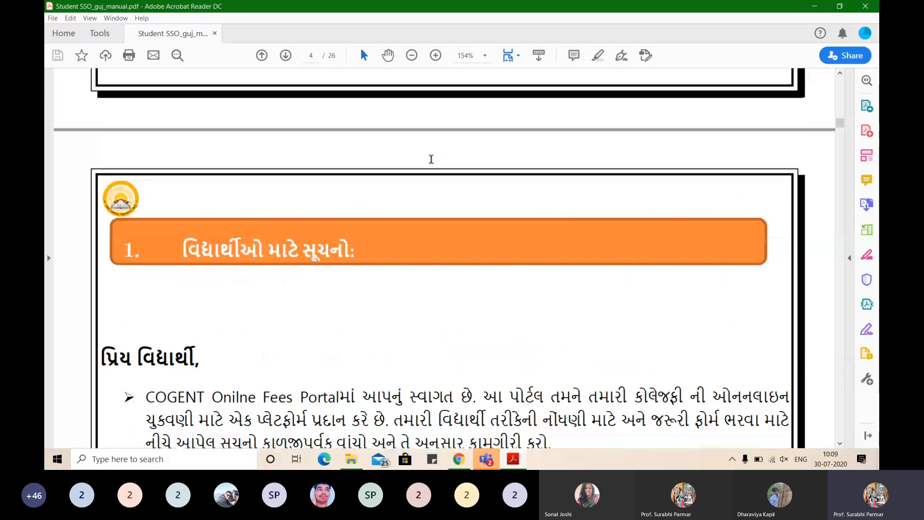
{"action": "scroll", "coordinate": [431, 160], "scroll_direction": "up", "scroll_amount": 10}
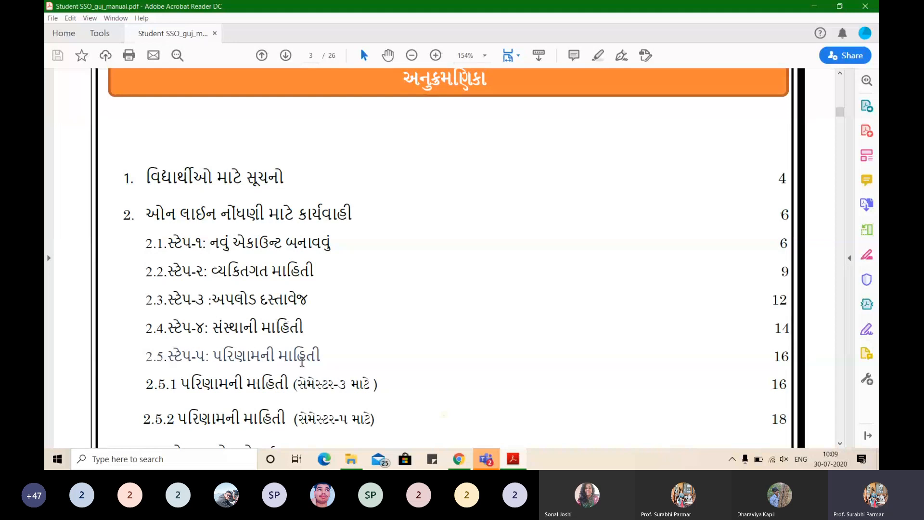
{"action": "scroll", "coordinate": [302, 361], "scroll_direction": "down", "scroll_amount": 2}
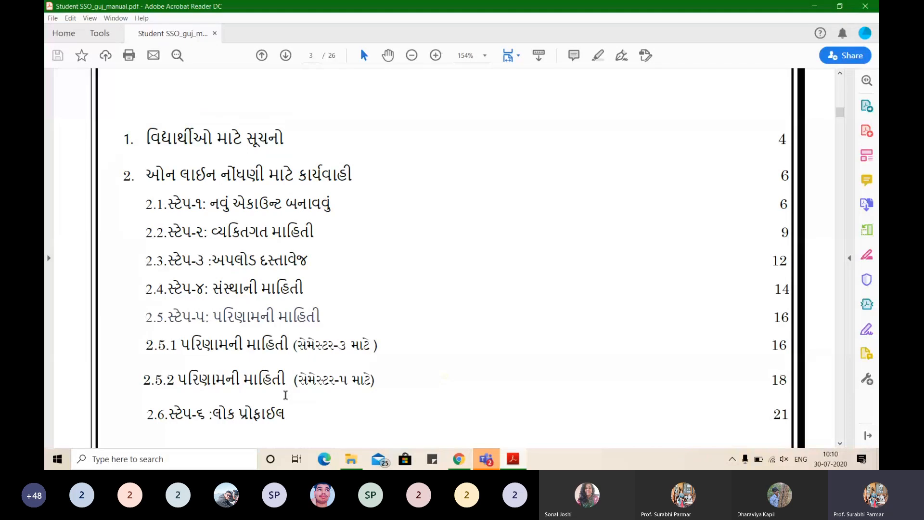
{"action": "scroll", "coordinate": [286, 395], "scroll_direction": "up", "scroll_amount": 8}
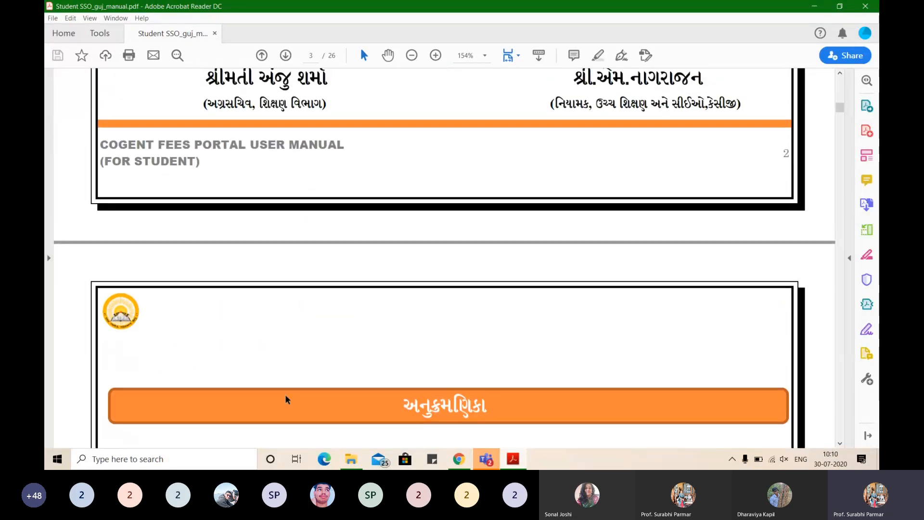
{"action": "scroll", "coordinate": [287, 400], "scroll_direction": "down", "scroll_amount": 5}
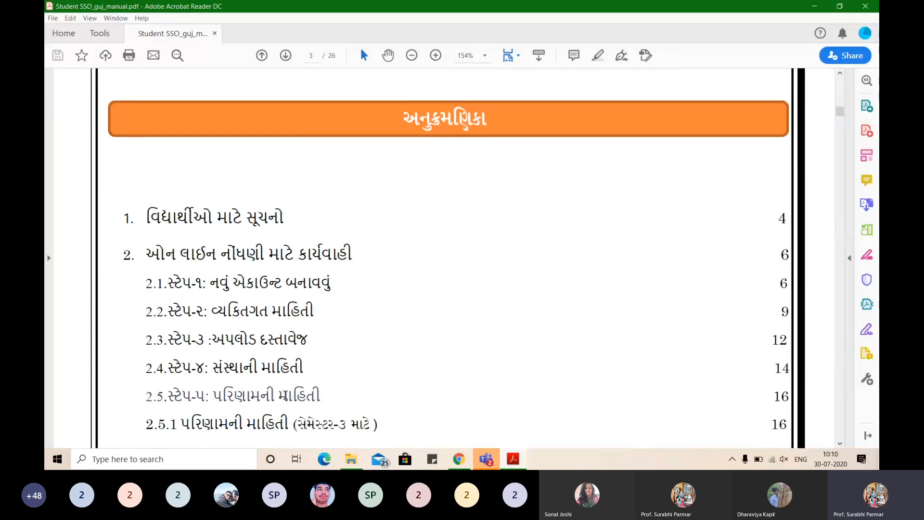
{"action": "scroll", "coordinate": [286, 396], "scroll_direction": "down", "scroll_amount": 1}
Step: Switch back to the Student SSO portal page in Google Chrome
{"action": "left_click", "coordinate": [459, 459]}
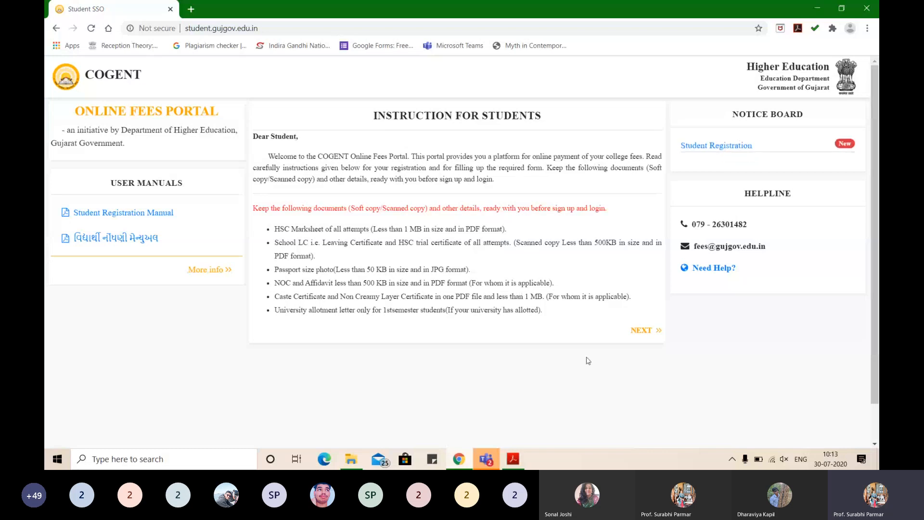
Step: Minimize the portal and manual windows, open the Demo Student Documents folder from the desktop, and show its files as large thumbnails
{"action": "left_click", "coordinate": [818, 8]}
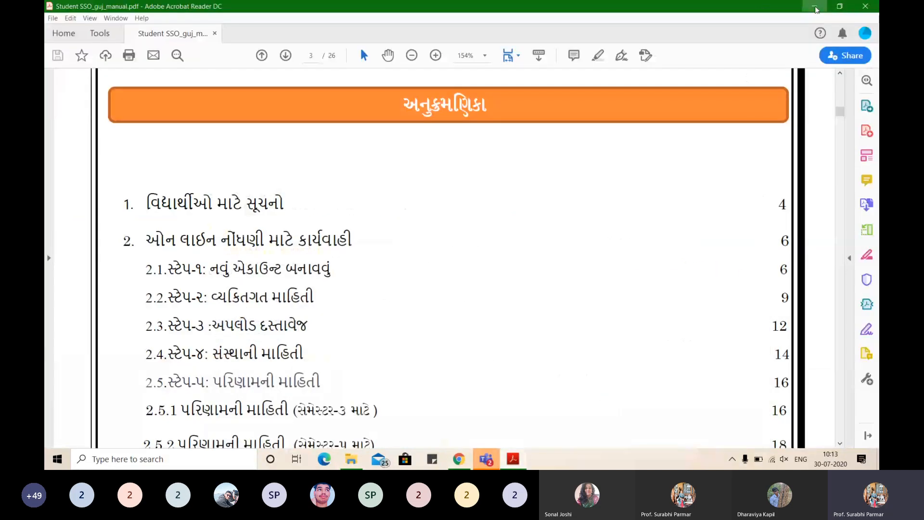
{"action": "left_click", "coordinate": [815, 8]}
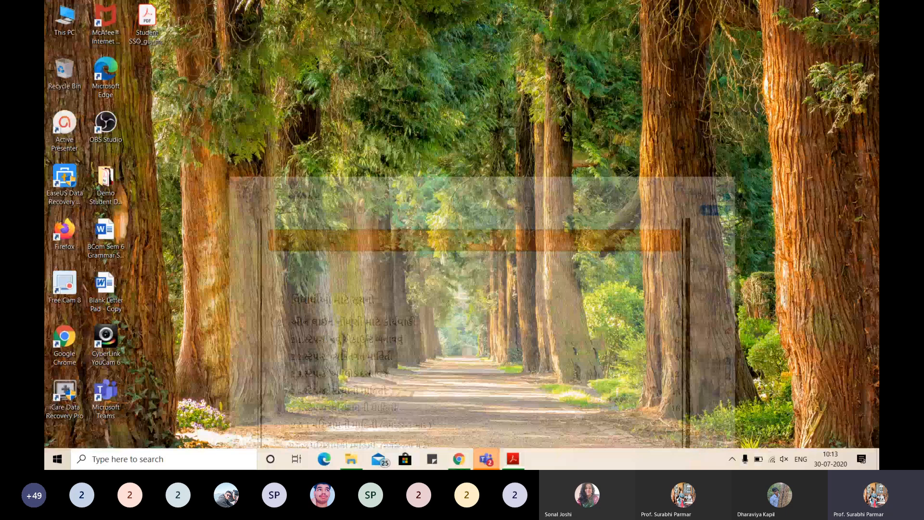
{"action": "double_click", "coordinate": [106, 190]}
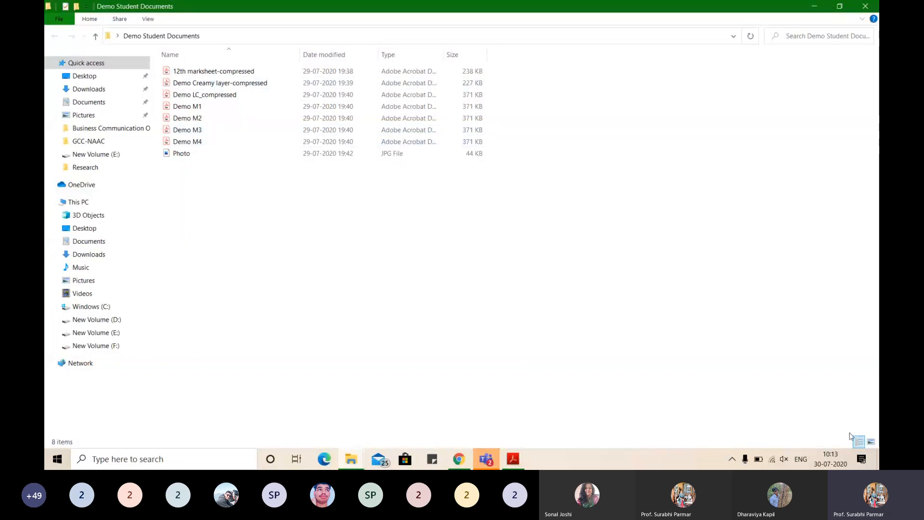
{"action": "left_click", "coordinate": [871, 441]}
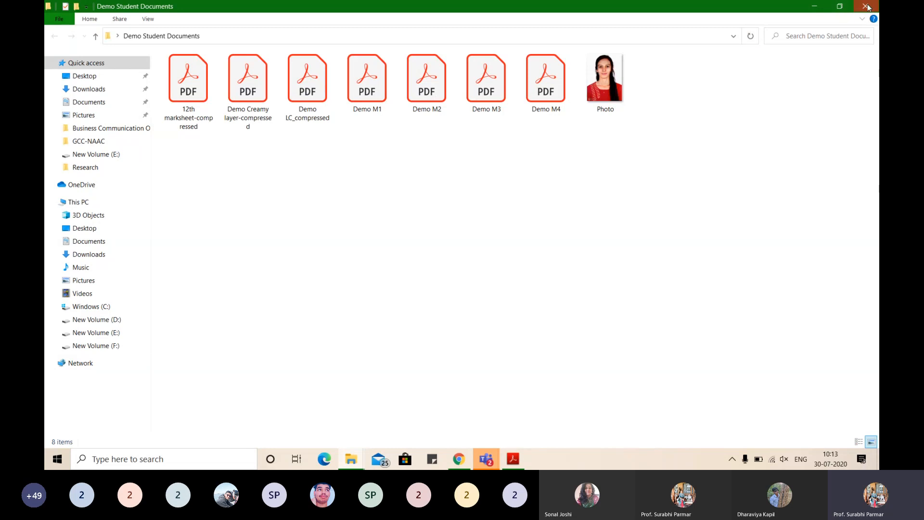
Step: Return to the portal in Google Chrome, advance to the registration steps, and agree to them to open the Create Account form
{"action": "left_click", "coordinate": [460, 459]}
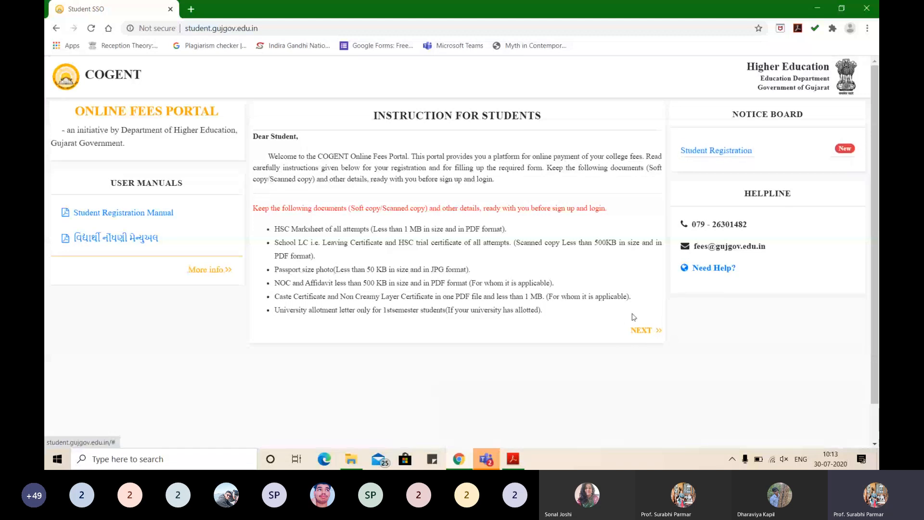
{"action": "left_click", "coordinate": [653, 334]}
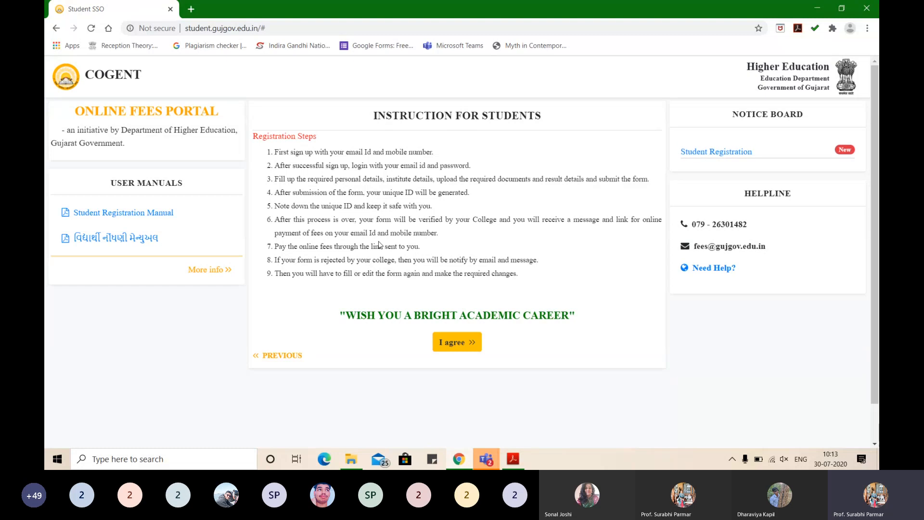
{"action": "left_click", "coordinate": [456, 342]}
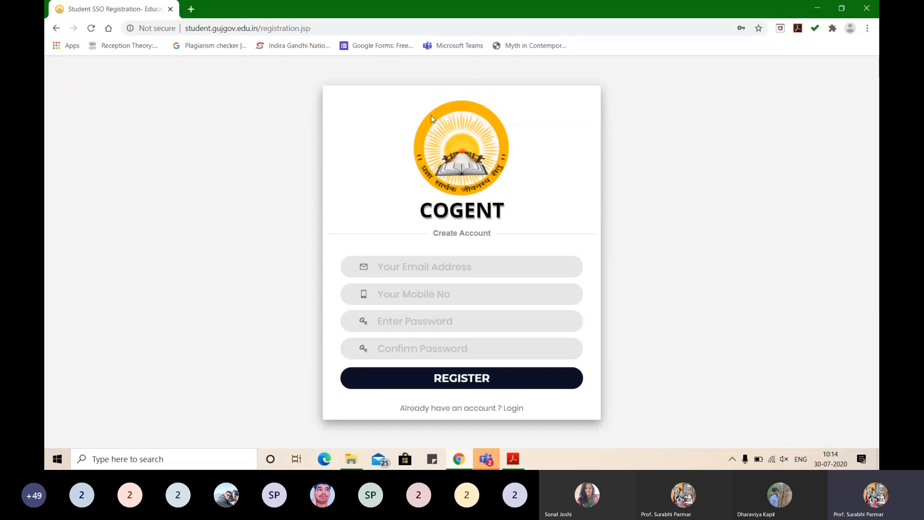
Step: Examine the email address, mobile number, password and confirm password fields of the Create Account form without filling them in
{"action": "left_click", "coordinate": [446, 268]}
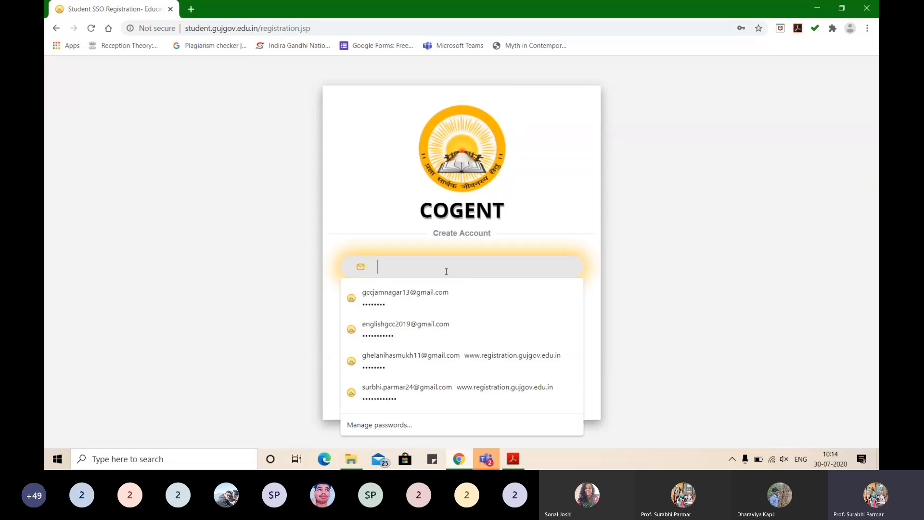
{"action": "left_click", "coordinate": [671, 256]}
{"action": "left_click", "coordinate": [499, 293]}
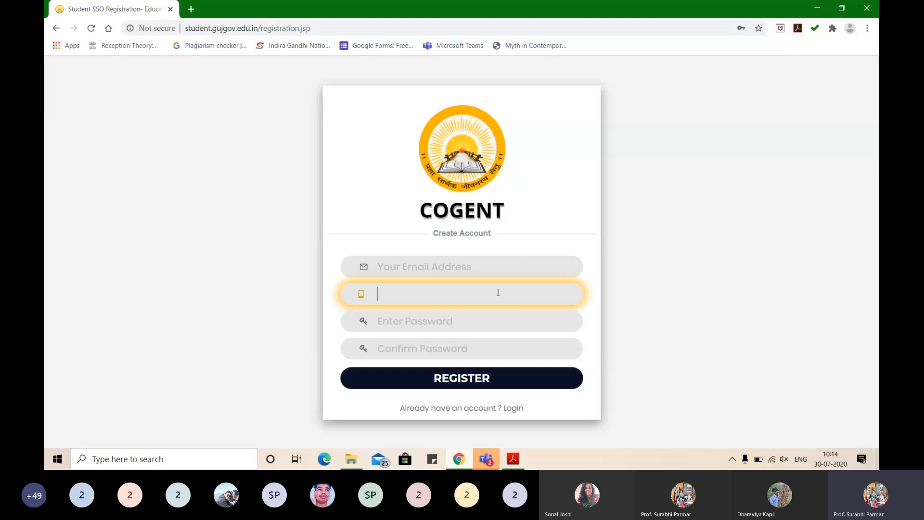
{"action": "left_click", "coordinate": [487, 318]}
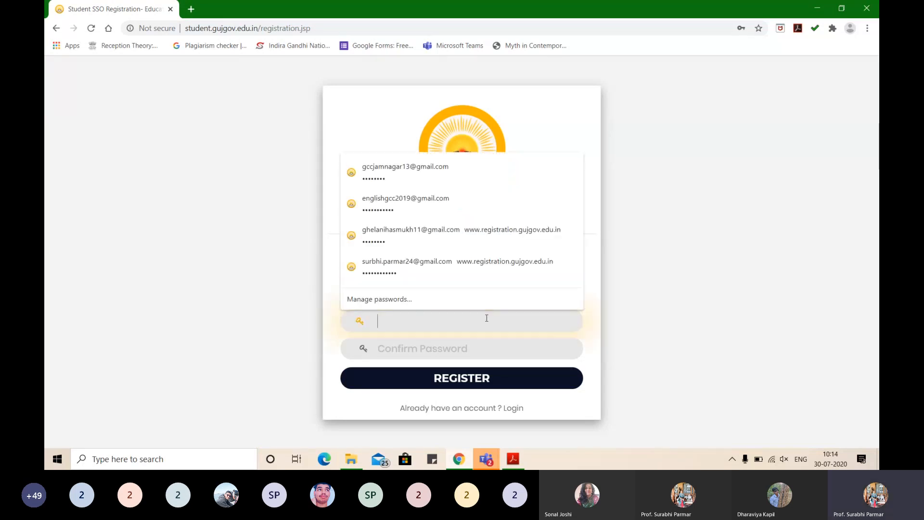
{"action": "left_click", "coordinate": [458, 355]}
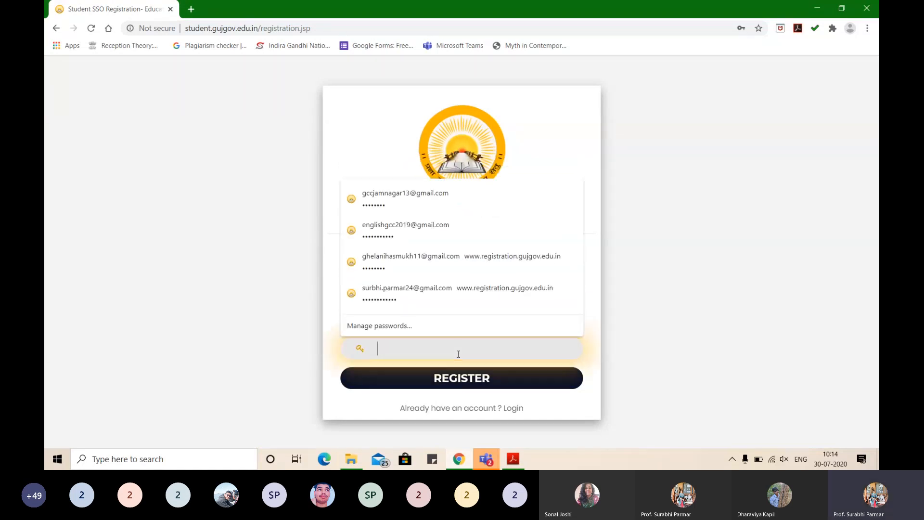
{"action": "left_click", "coordinate": [664, 321]}
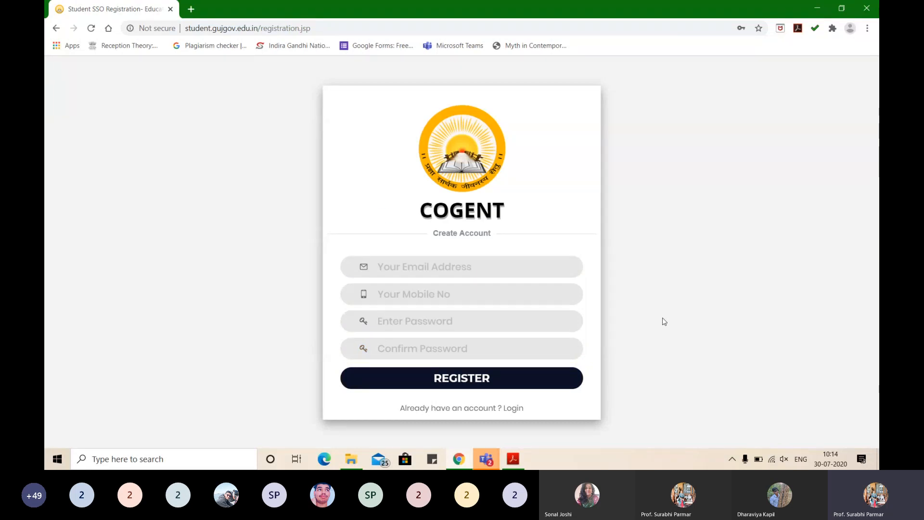
{"action": "left_click", "coordinate": [505, 272]}
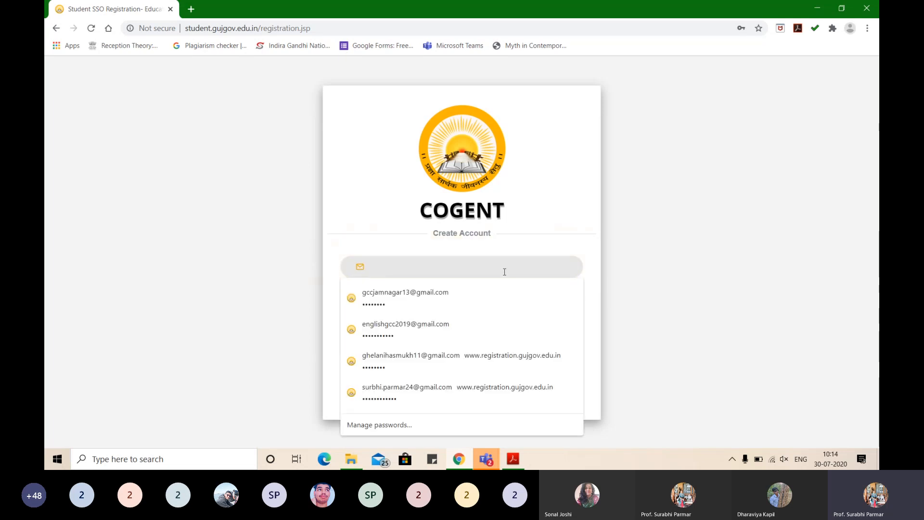
{"action": "left_click", "coordinate": [702, 276]}
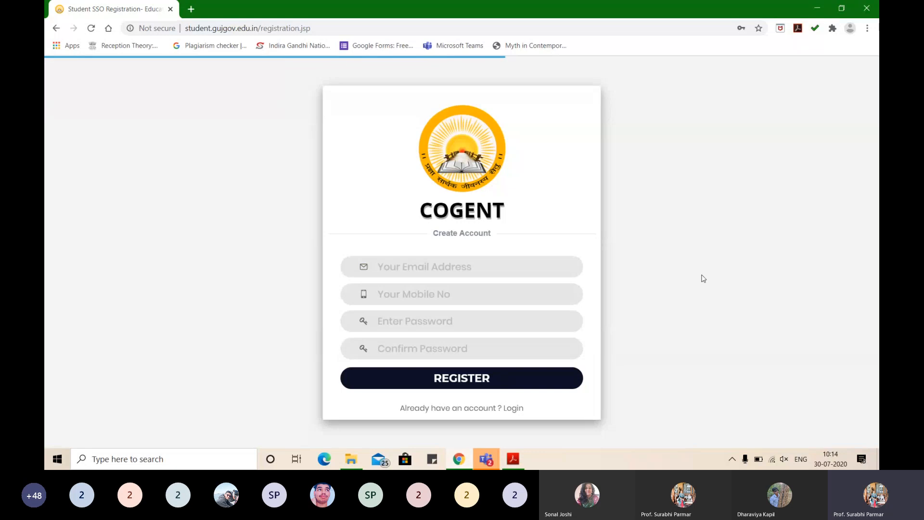
{"action": "left_click", "coordinate": [565, 297]}
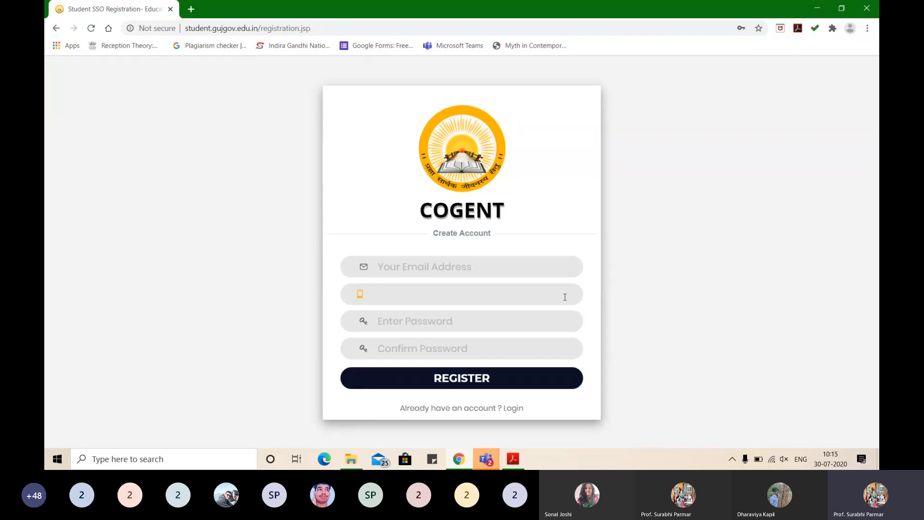
{"action": "left_click", "coordinate": [533, 281]}
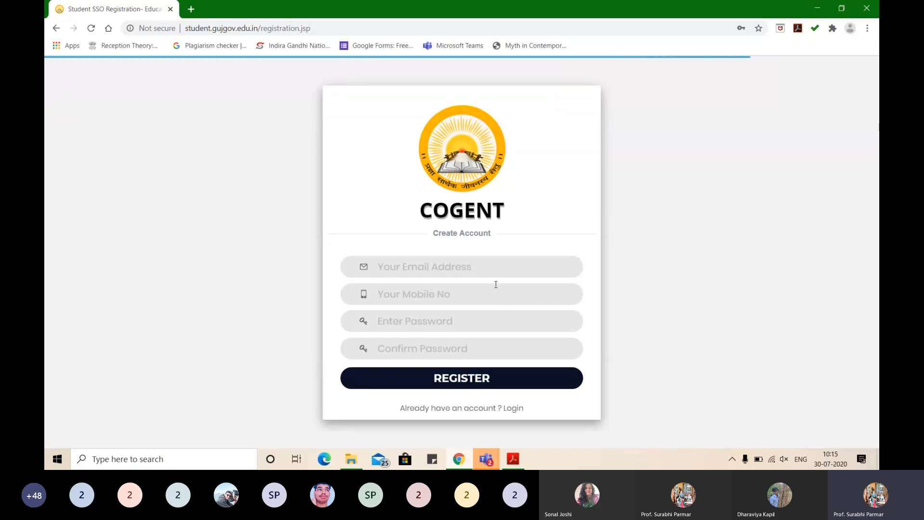
{"action": "left_click", "coordinate": [484, 272]}
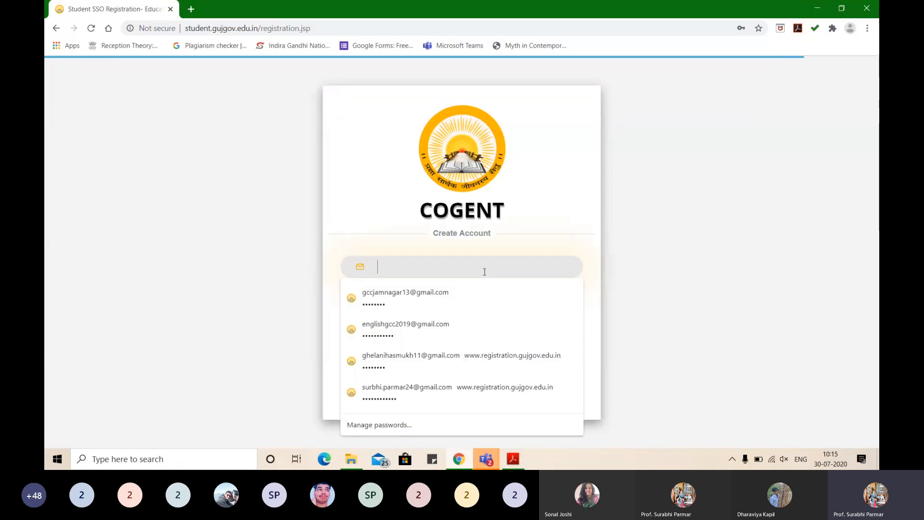
{"action": "left_click", "coordinate": [666, 295]}
Step: Enter the student's email address in the Create Account form, correcting the typos in the mail domain
{"action": "left_click", "coordinate": [521, 277]}
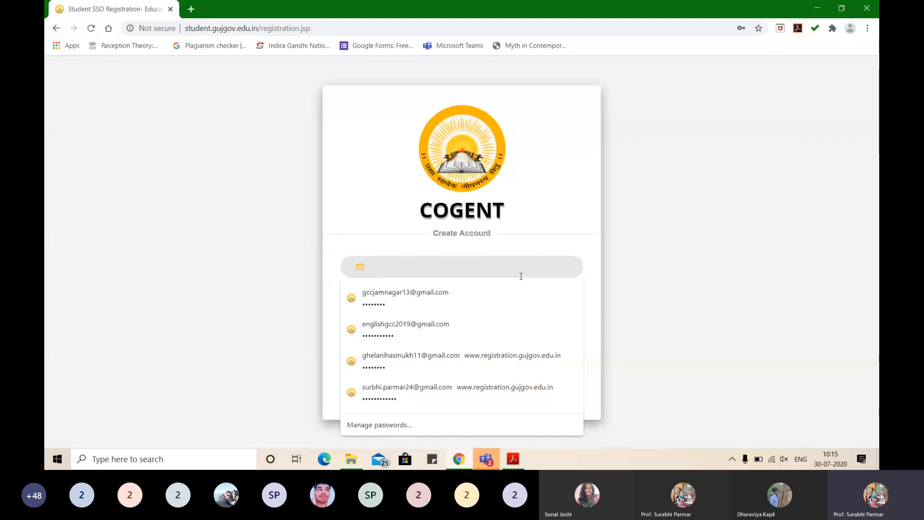
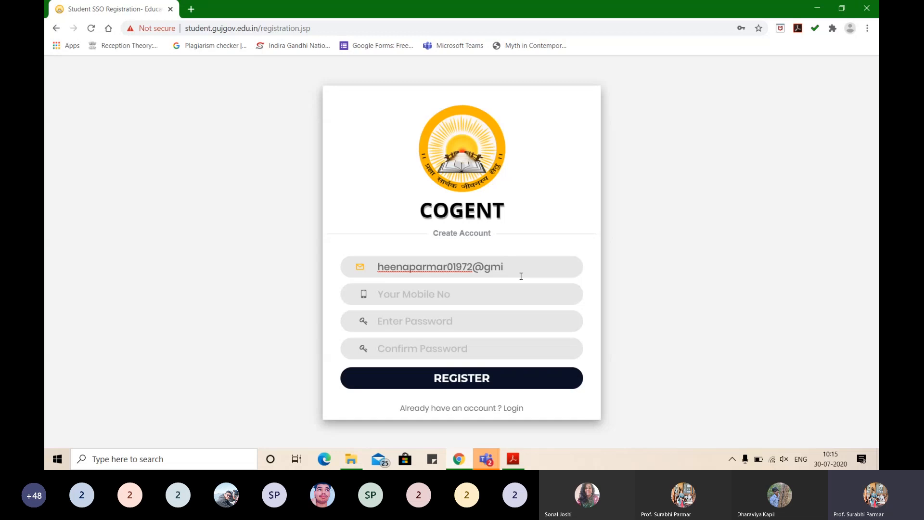
Step: Enter the student's mobile number in the Create Account form
{"action": "key", "text": "Tab"}
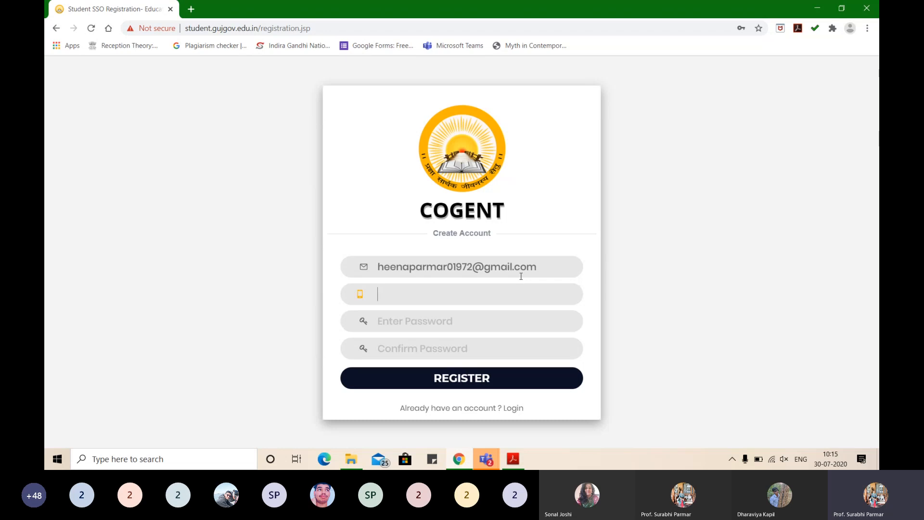
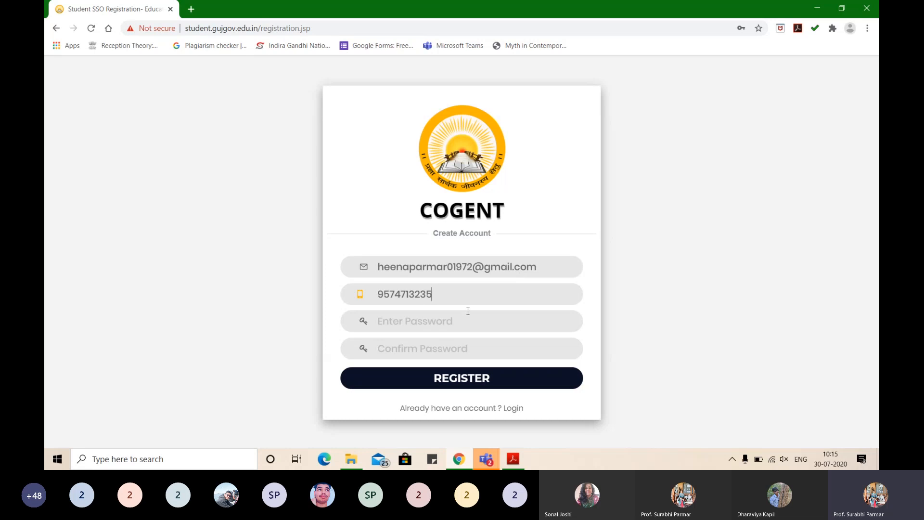
Step: Register the account with an account password entered in both password fields, and save the login in the browser
{"action": "left_click", "coordinate": [449, 330]}
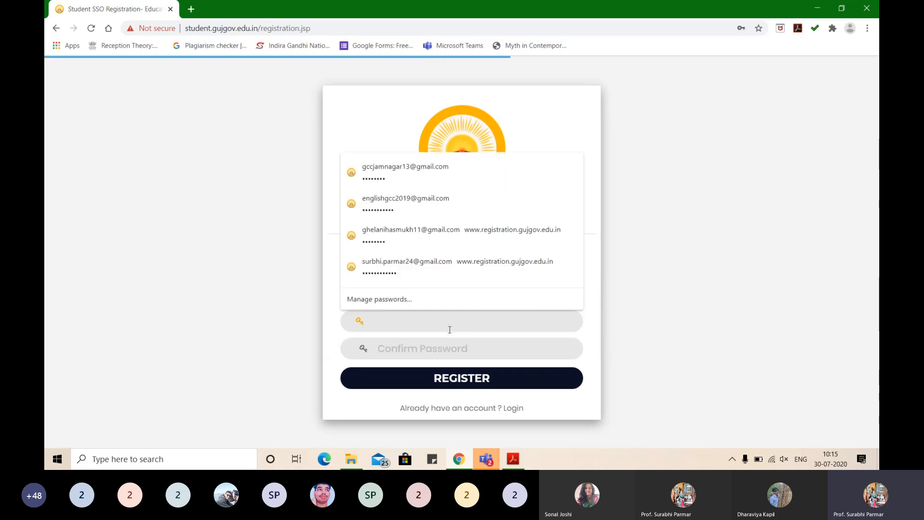
{"action": "type", "text": "****"}
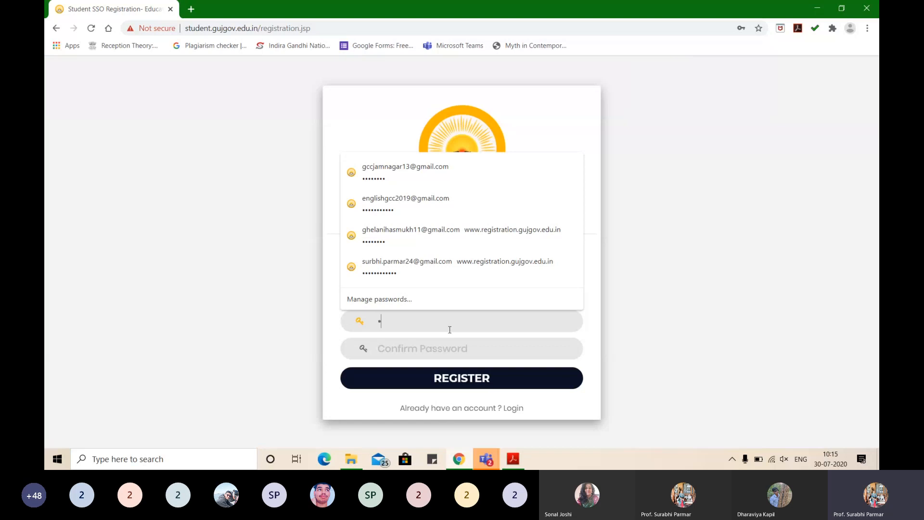
{"action": "type", "text": "*"}
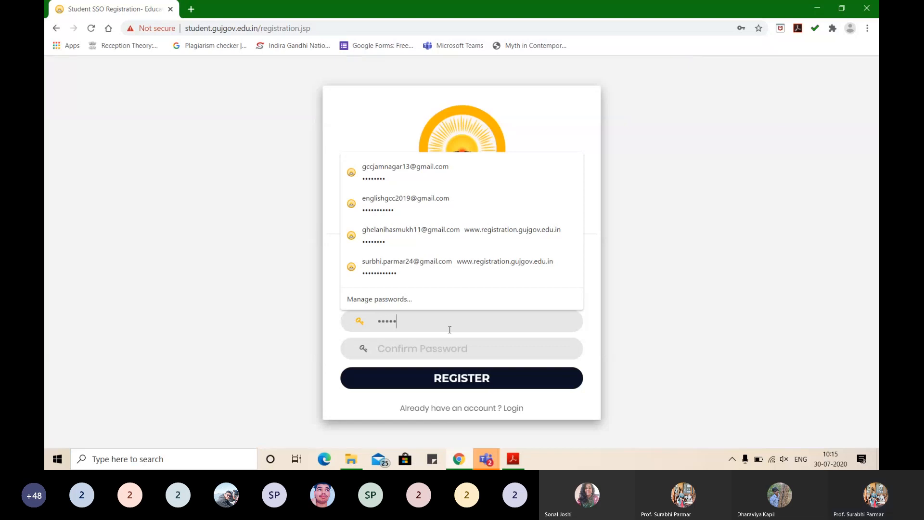
{"action": "type", "text": "*******"}
{"action": "left_click", "coordinate": [441, 349]}
{"action": "type", "text": "*******"}
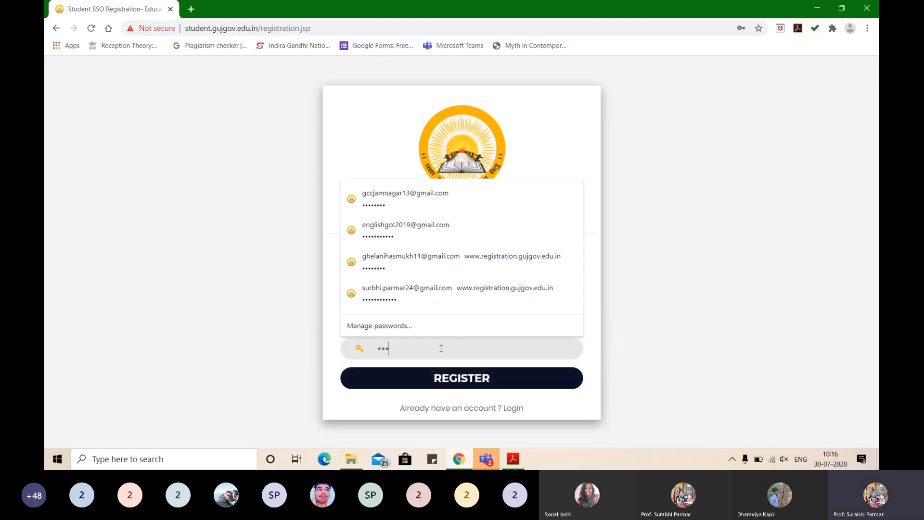
{"action": "type", "text": "*****"}
{"action": "key", "text": "Return"}
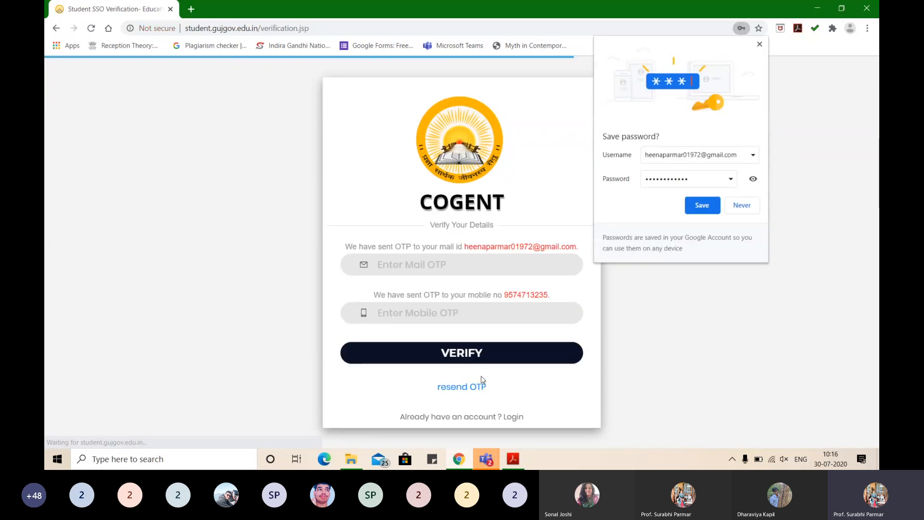
{"action": "left_click", "coordinate": [703, 205]}
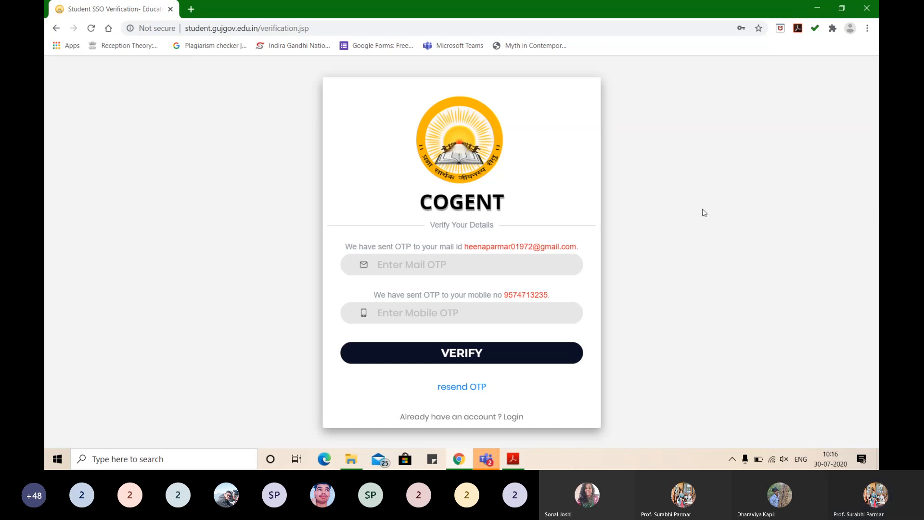
Step: Fill in the mail OTP and the mobile OTP on the Verify Your Details form
{"action": "left_click", "coordinate": [479, 265]}
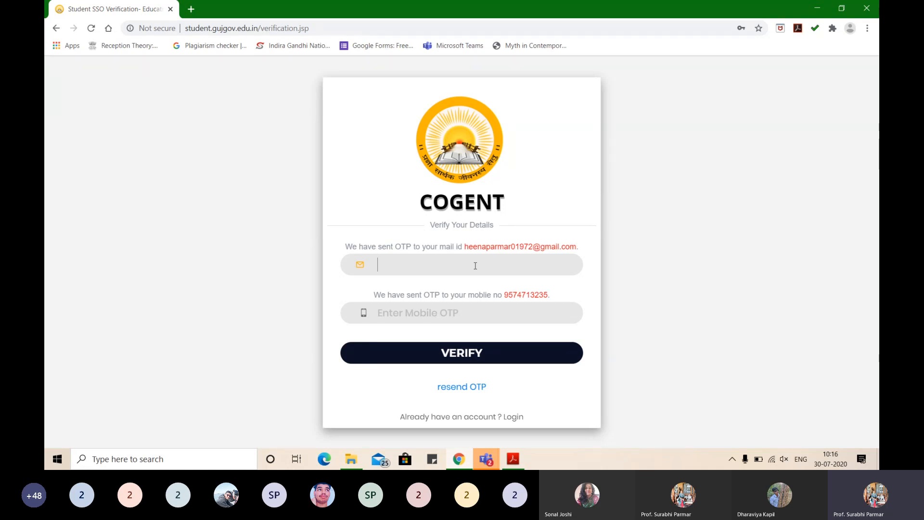
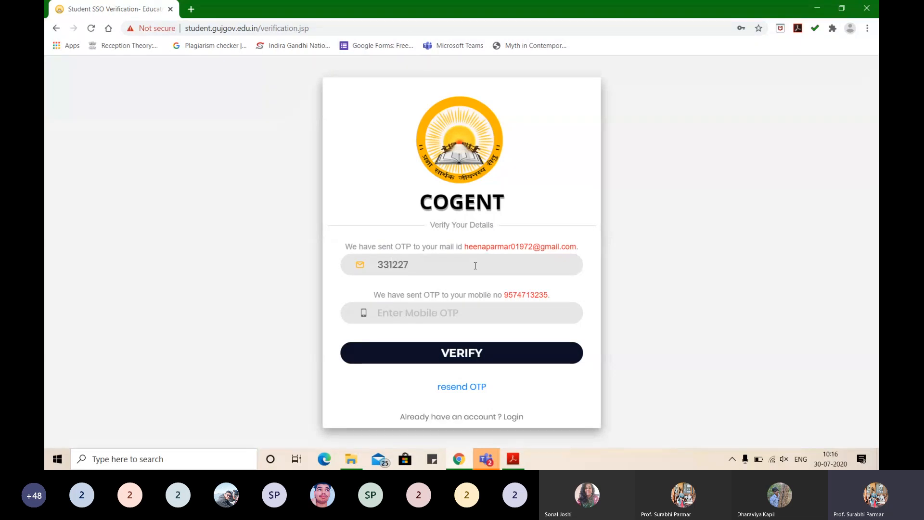
{"action": "left_click", "coordinate": [436, 310]}
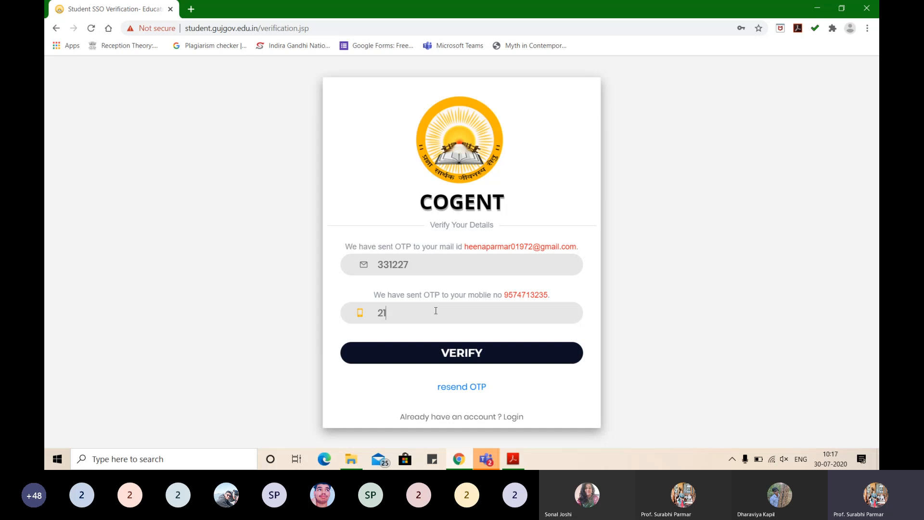
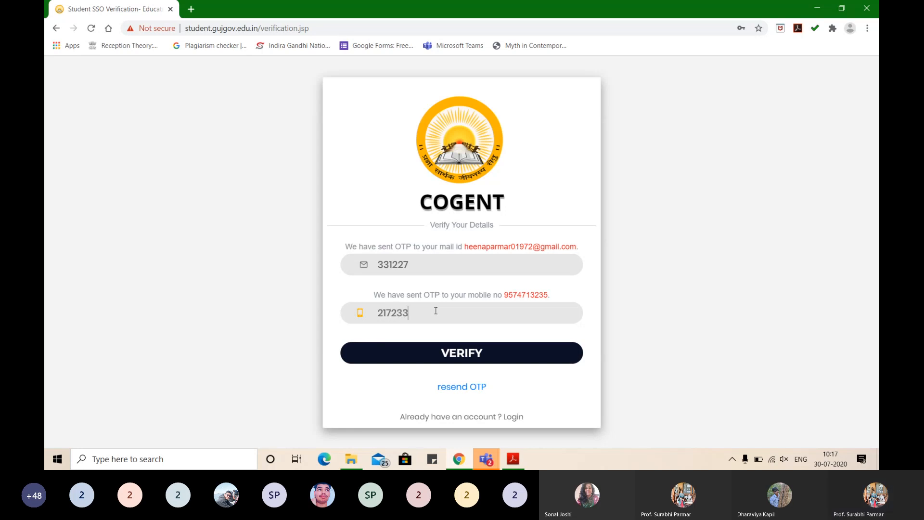
Step: Submit the entered mail and mobile OTPs for verification and dismiss the notice on the login page
{"action": "left_click", "coordinate": [484, 350]}
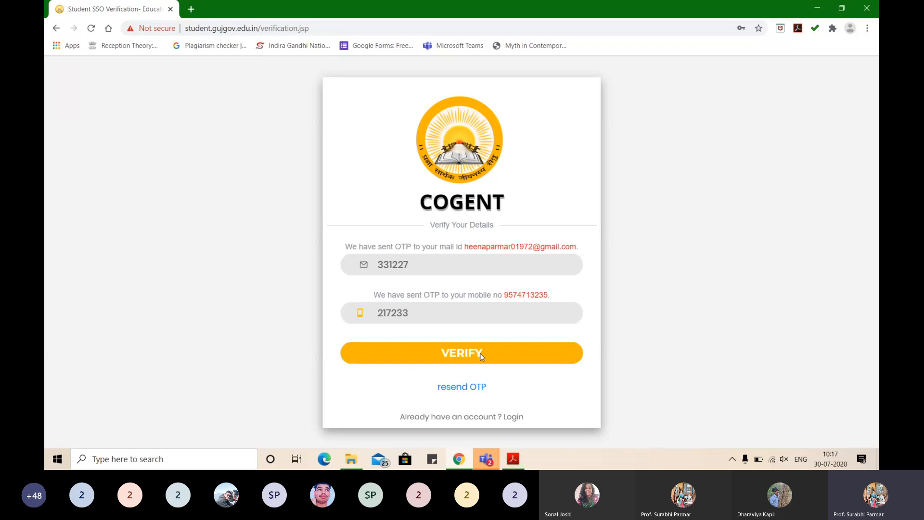
{"action": "left_click", "coordinate": [481, 355]}
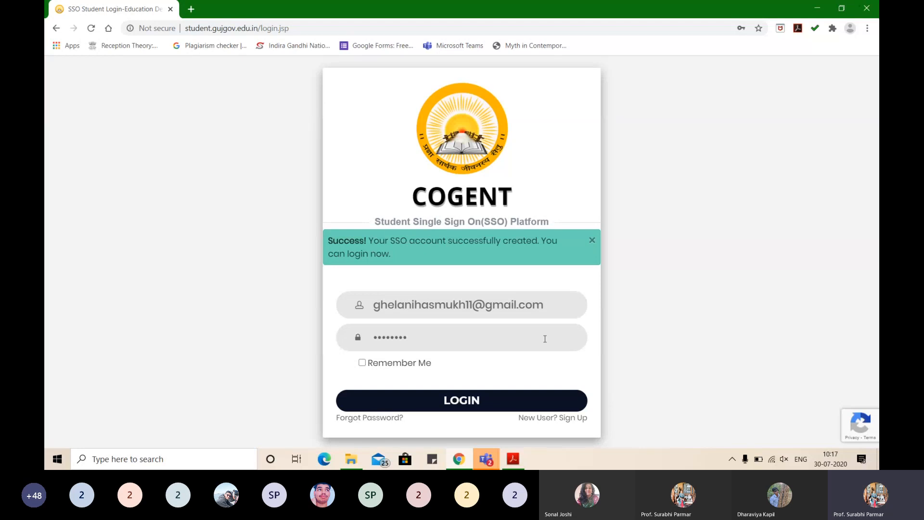
{"action": "left_click", "coordinate": [592, 240]}
Step: Replace the prefilled login with the new student account's saved email address and account password, and log in
{"action": "left_click", "coordinate": [541, 290]}
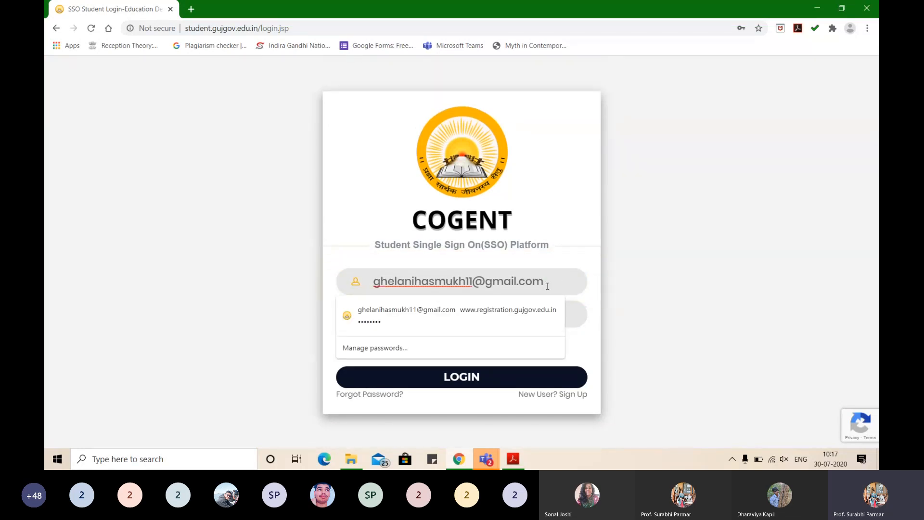
{"action": "key", "text": "BackSpace"}
{"action": "key", "text": "BackSpace"}
{"action": "key", "text": "BackSpace"}
{"action": "key", "text": "BackSpace"}
{"action": "key", "text": "BackSpace"}
{"action": "key", "text": "BackSpace"}
{"action": "key", "text": "BackSpace"}
{"action": "key", "text": "BackSpace"}
{"action": "key", "text": "BackSpace"}
{"action": "key", "text": "BackSpace"}
{"action": "key", "text": "BackSpace"}
{"action": "key", "text": "BackSpace"}
{"action": "key", "text": "BackSpace"}
{"action": "key", "text": "BackSpace"}
{"action": "key", "text": "BackSpace"}
{"action": "key", "text": "BackSpace"}
{"action": "key", "text": "BackSpace"}
{"action": "key", "text": "BackSpace"}
{"action": "key", "text": "BackSpace"}
{"action": "key", "text": "BackSpace"}
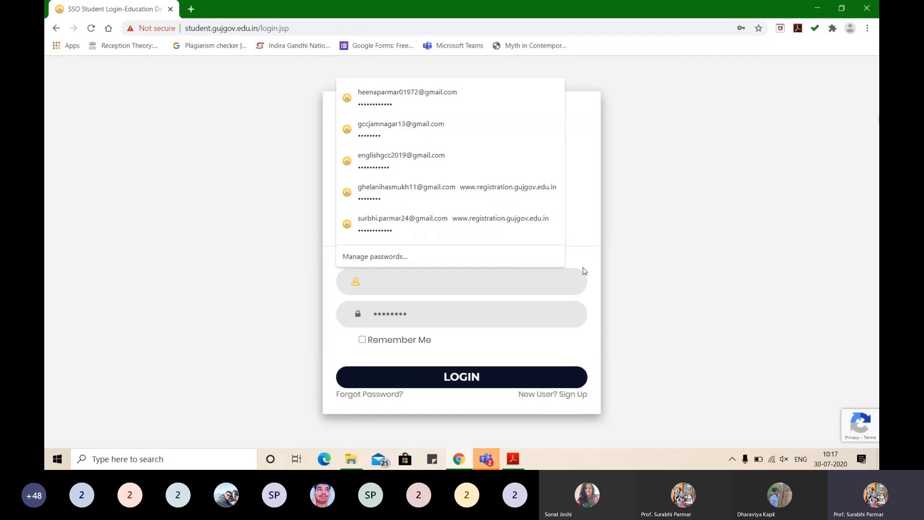
{"action": "left_click", "coordinate": [413, 99]}
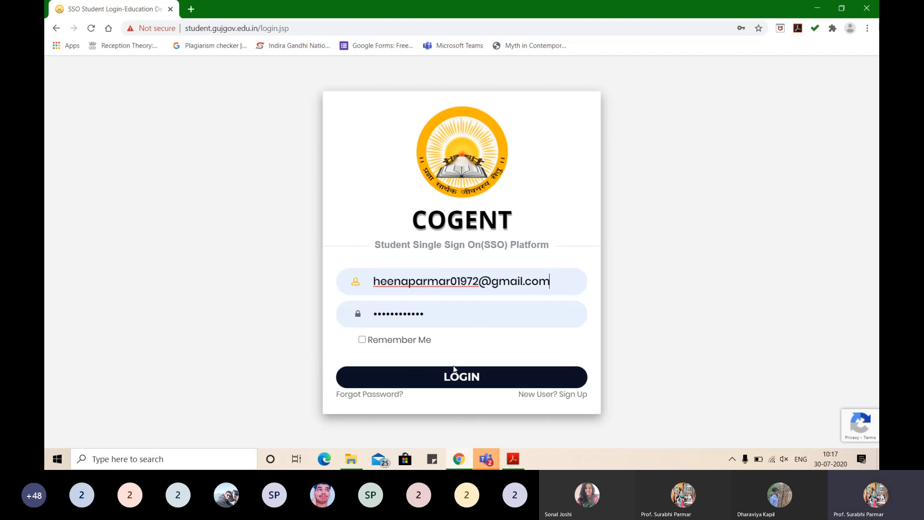
{"action": "left_click", "coordinate": [454, 378]}
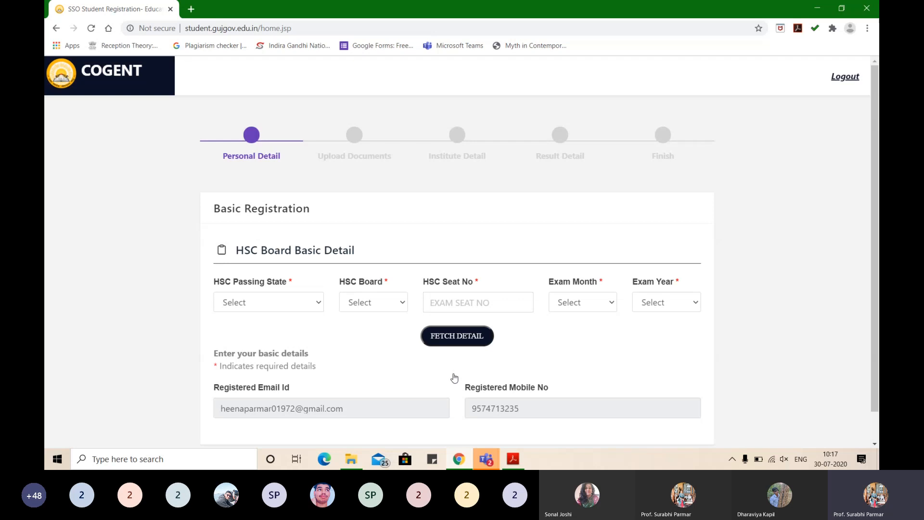
Step: Check the screen sharing in the Microsoft Teams call, minimise the call window and return to the registration form in Chrome
{"action": "scroll", "coordinate": [455, 377], "scroll_direction": "down", "scroll_amount": 2}
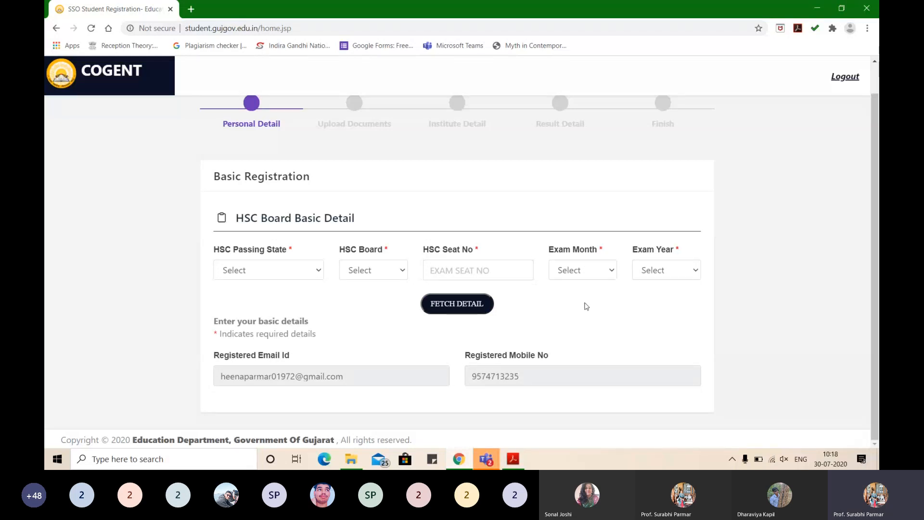
{"action": "mouse_move", "coordinate": [495, 466]}
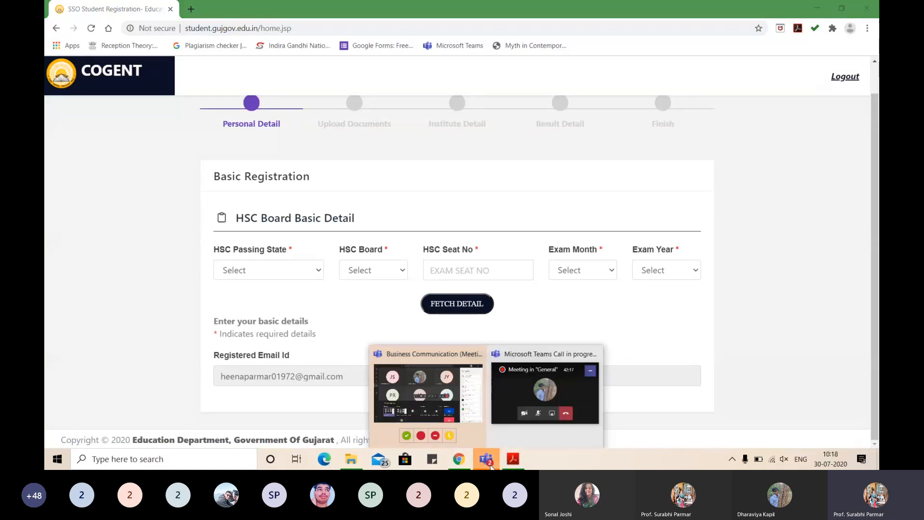
{"action": "left_click", "coordinate": [787, 330]}
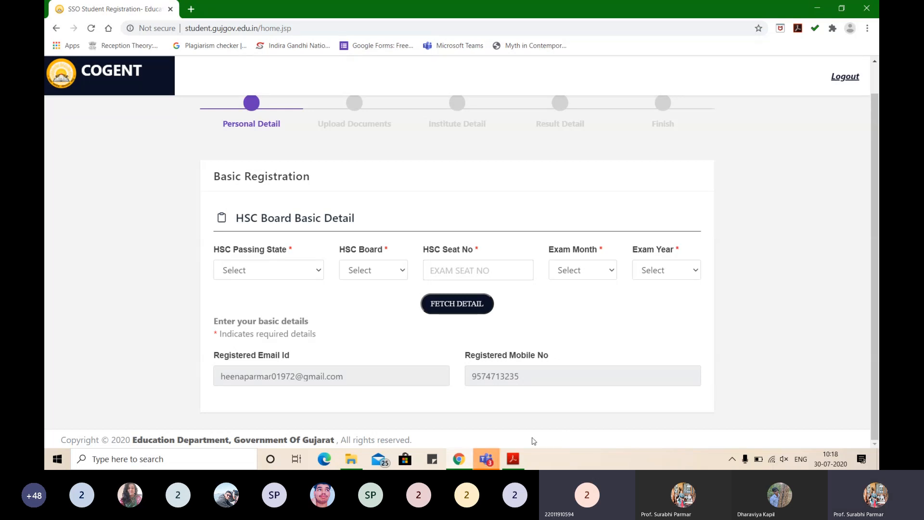
{"action": "left_click", "coordinate": [487, 459]}
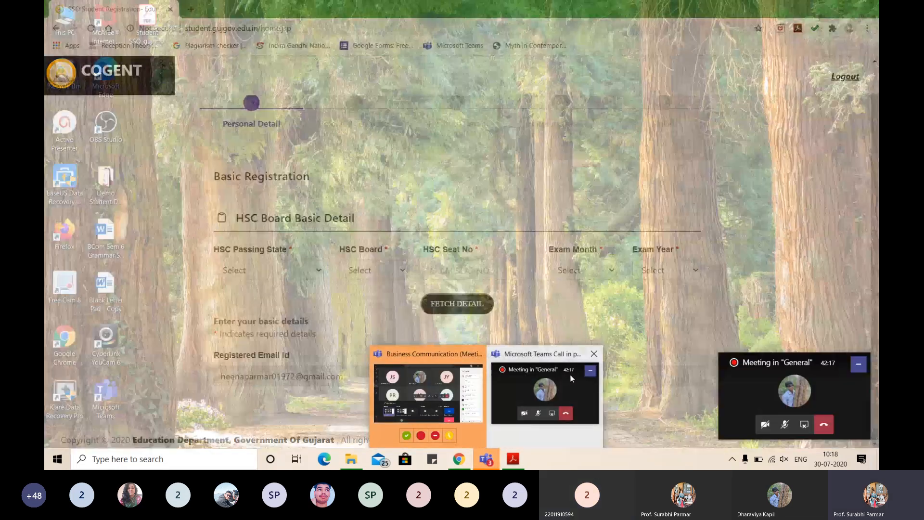
{"action": "left_click", "coordinate": [570, 380]}
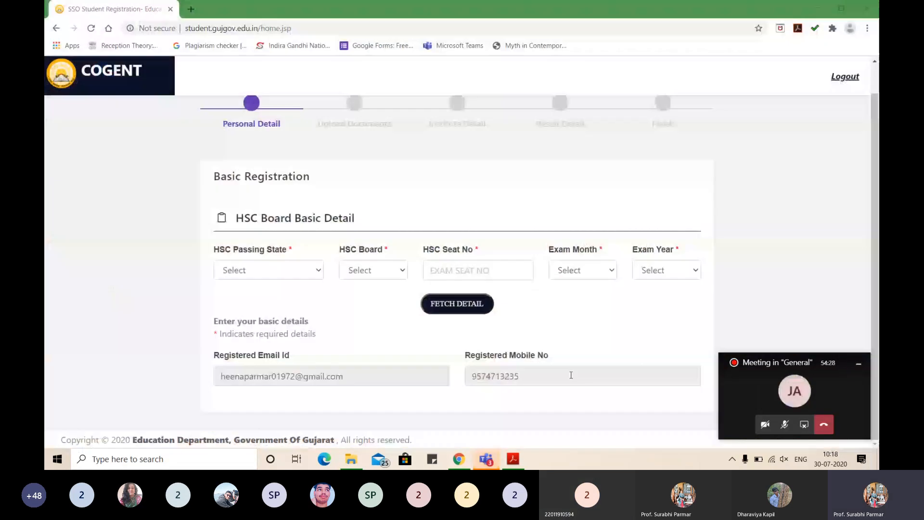
{"action": "left_click", "coordinate": [805, 424]}
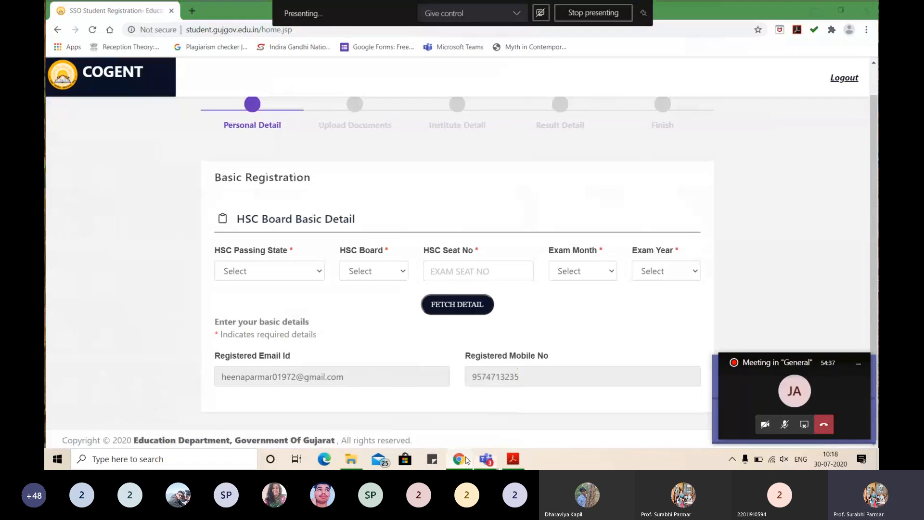
{"action": "left_click", "coordinate": [466, 459]}
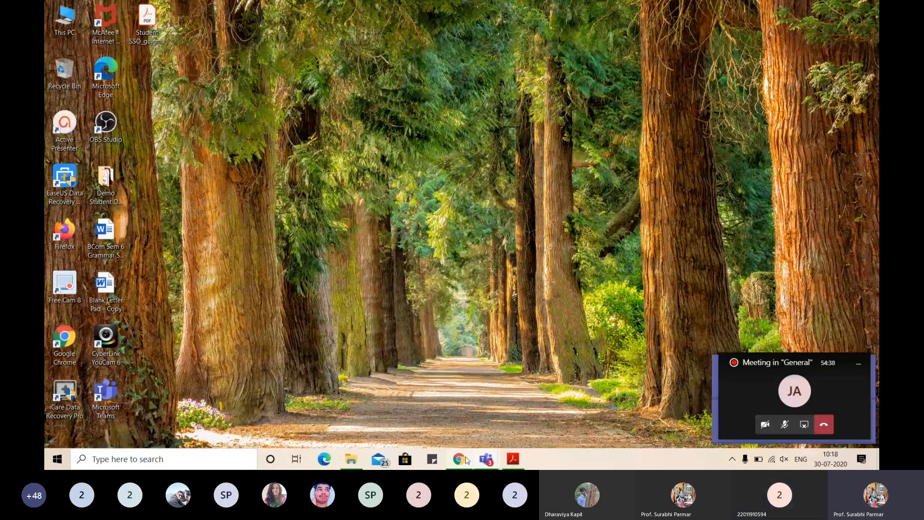
{"action": "left_click", "coordinate": [466, 460]}
{"action": "left_click", "coordinate": [858, 367]}
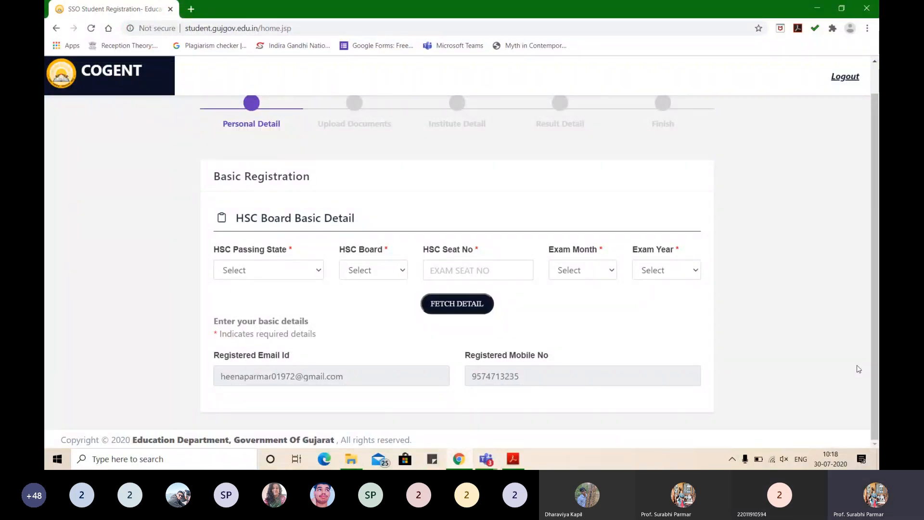
Step: Set the HSC Passing State to GUJARAT and the HSC Board to GSHSEB in the HSC Board Basic Detail section
{"action": "mouse_move", "coordinate": [521, 461]}
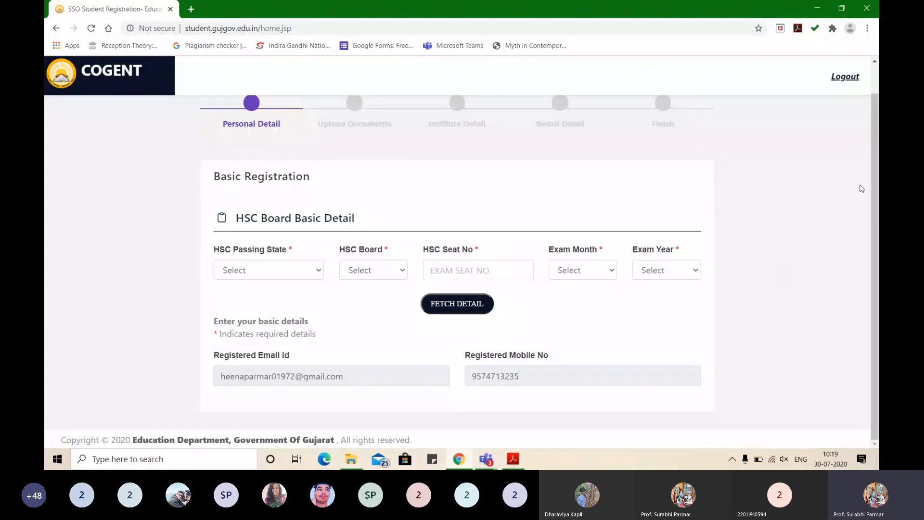
{"action": "scroll", "coordinate": [862, 188], "scroll_direction": "up", "scroll_amount": 1}
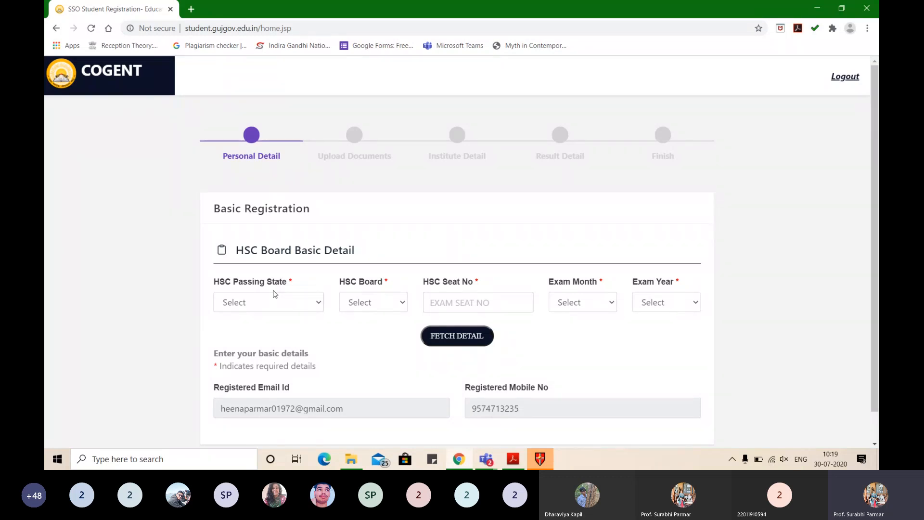
{"action": "left_click", "coordinate": [302, 301]}
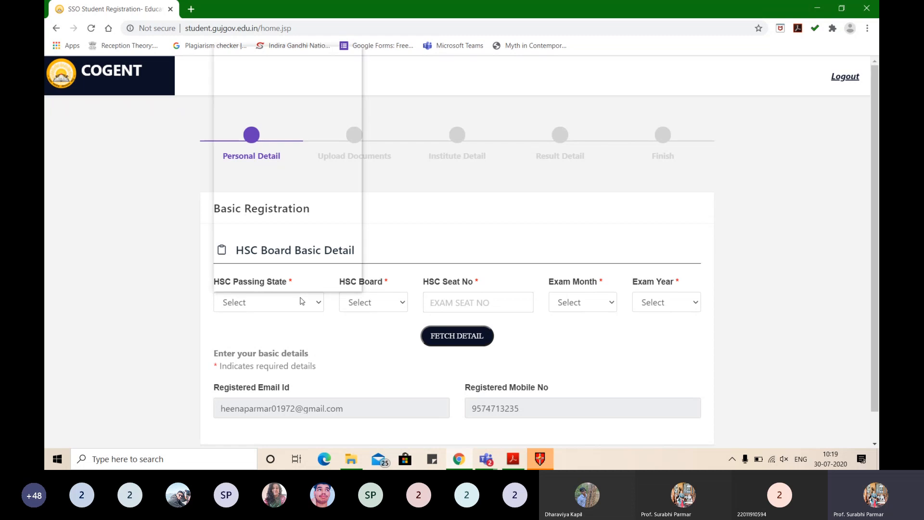
{"action": "left_click", "coordinate": [302, 301]}
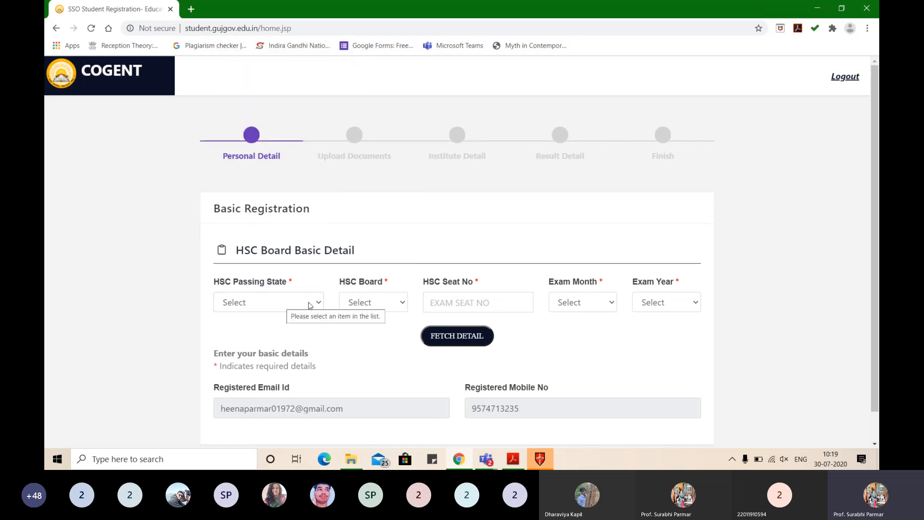
{"action": "left_click", "coordinate": [309, 303]}
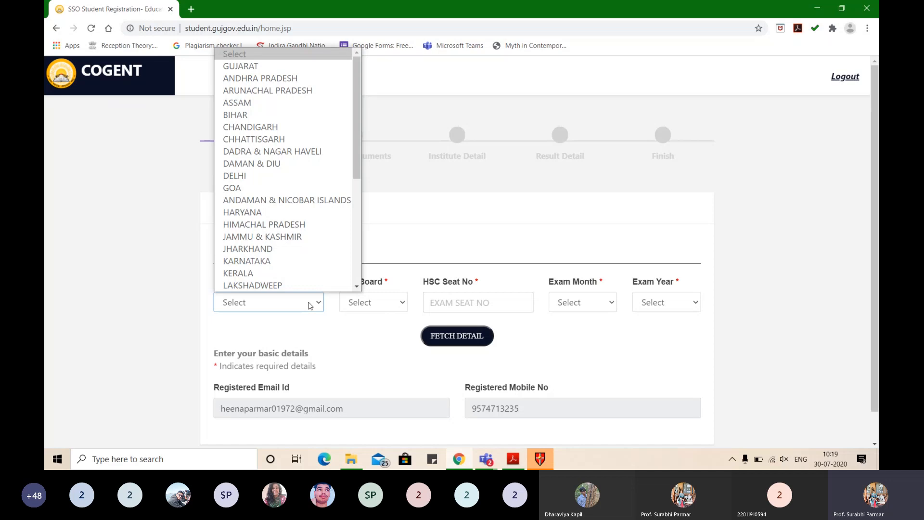
{"action": "scroll", "coordinate": [318, 270], "scroll_direction": "down", "scroll_amount": 4}
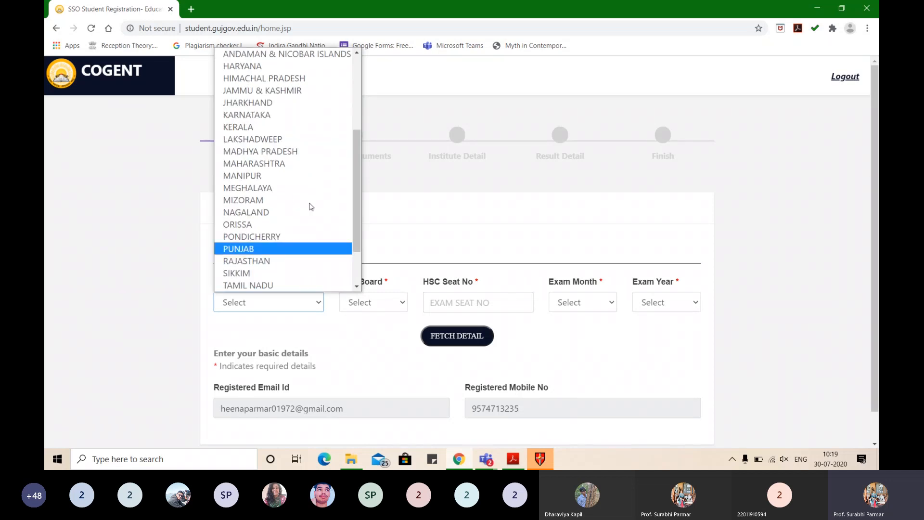
{"action": "left_click", "coordinate": [357, 52]}
{"action": "left_click", "coordinate": [356, 52]}
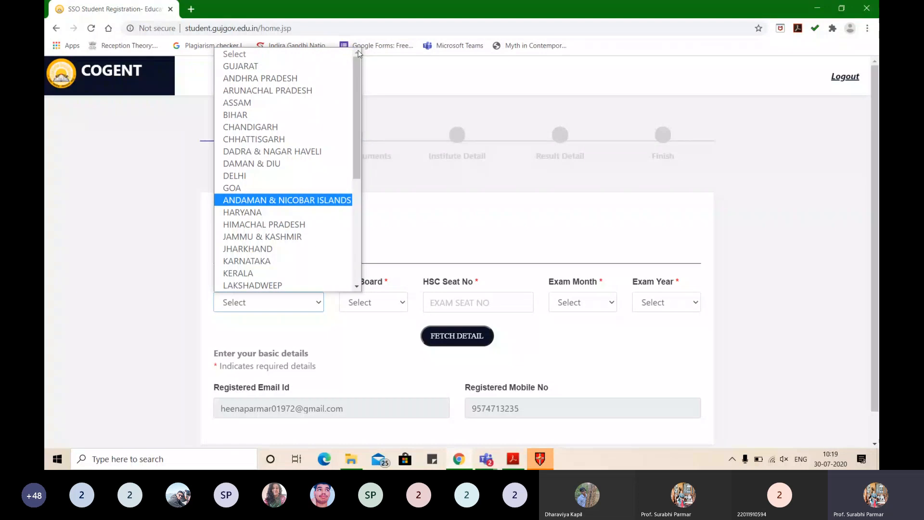
{"action": "left_click", "coordinate": [279, 68]}
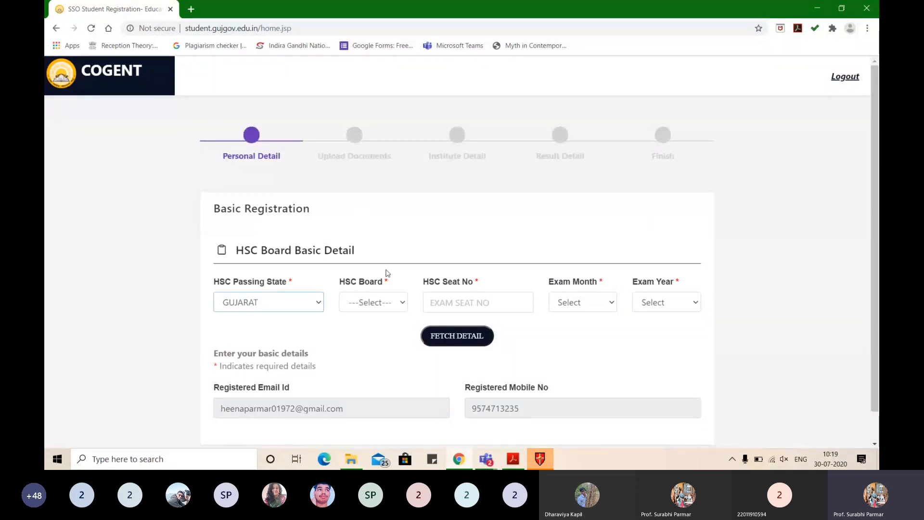
{"action": "left_click", "coordinate": [378, 305]}
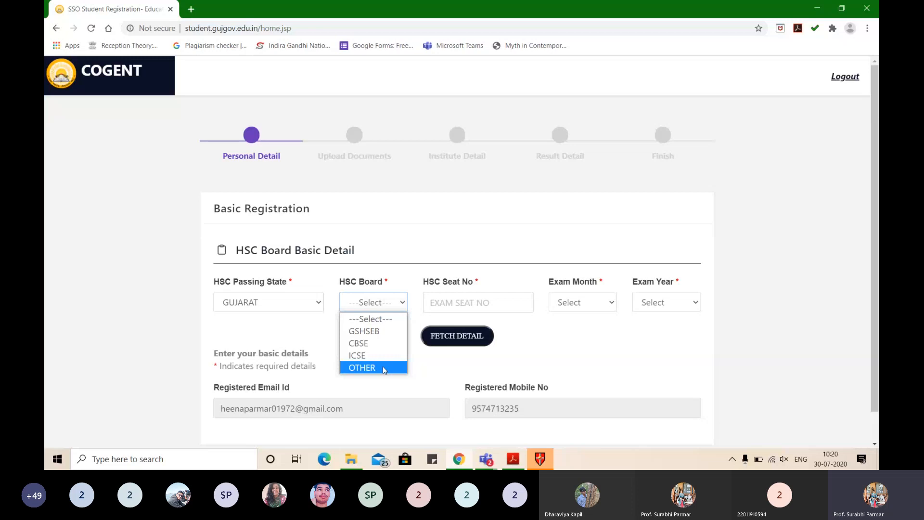
{"action": "left_click", "coordinate": [394, 336]}
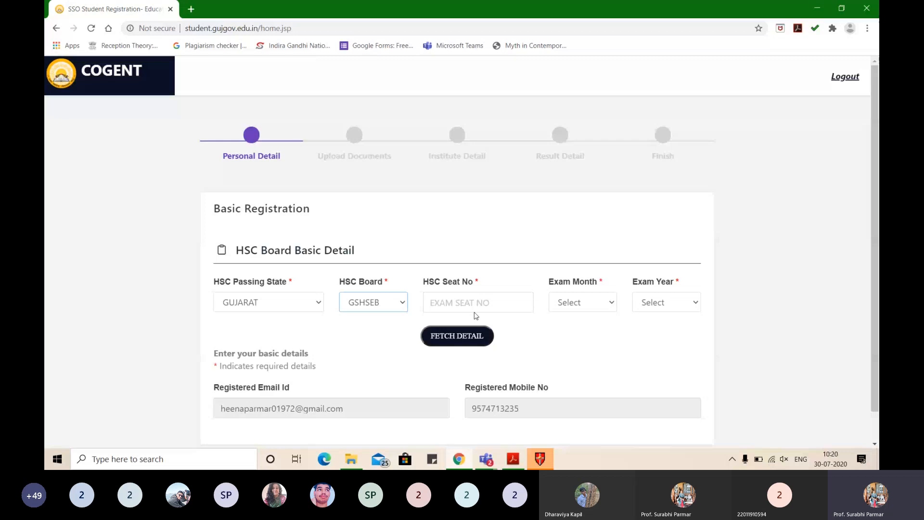
Step: Enter the student's exam seat number in the HSC Seat No field
{"action": "left_click", "coordinate": [493, 309]}
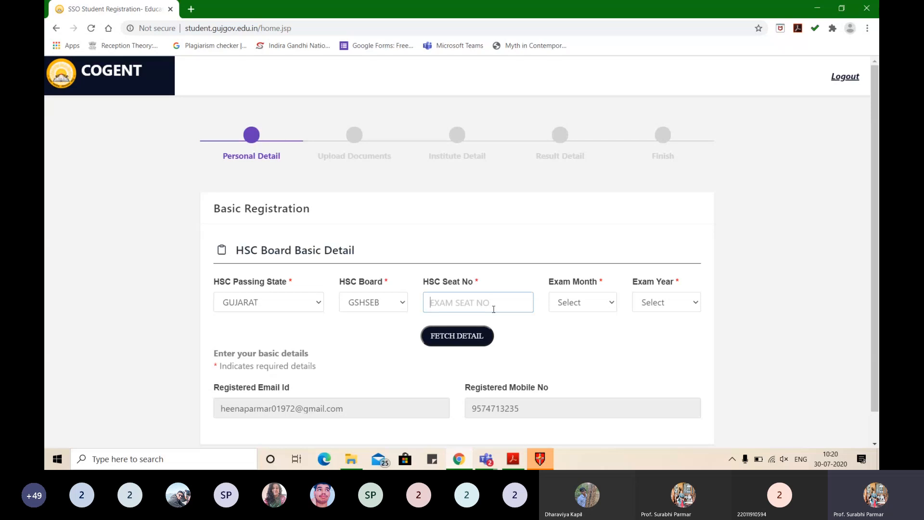
Step: Set the exam month to MAR and the exam year to 2019, and fetch the student's HSC details
{"action": "left_click", "coordinate": [593, 302]}
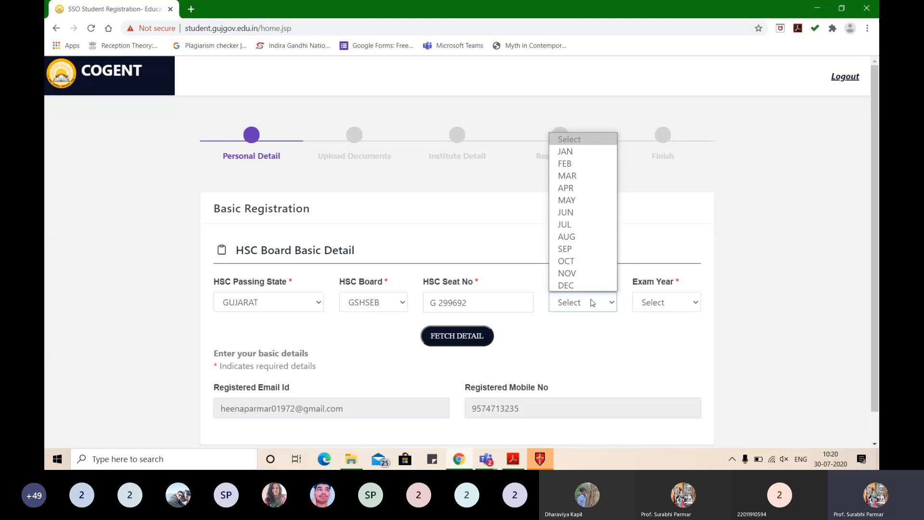
{"action": "left_click", "coordinate": [567, 176]}
{"action": "left_click", "coordinate": [674, 301]}
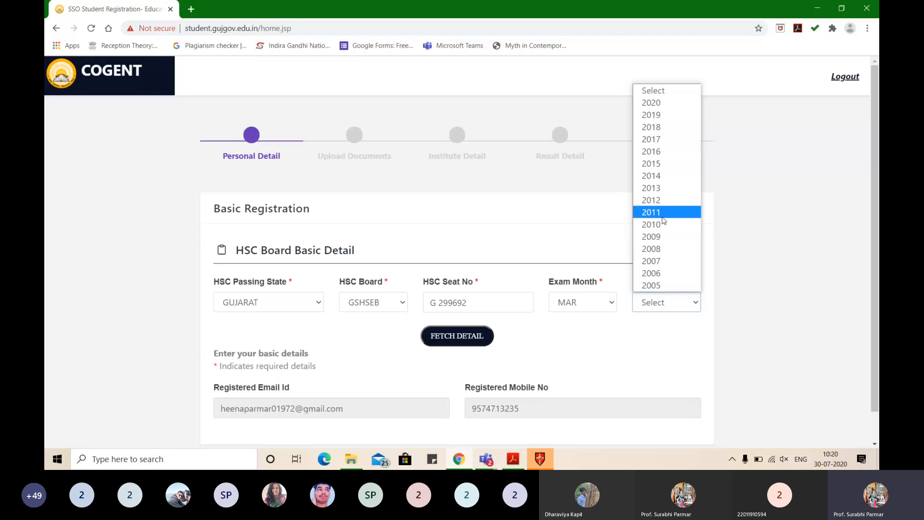
{"action": "left_click", "coordinate": [648, 115]}
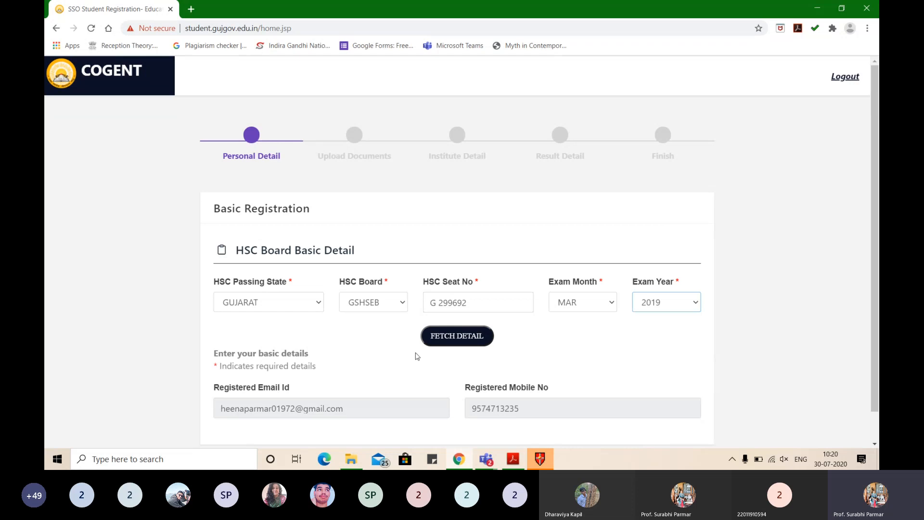
{"action": "left_click", "coordinate": [460, 340]}
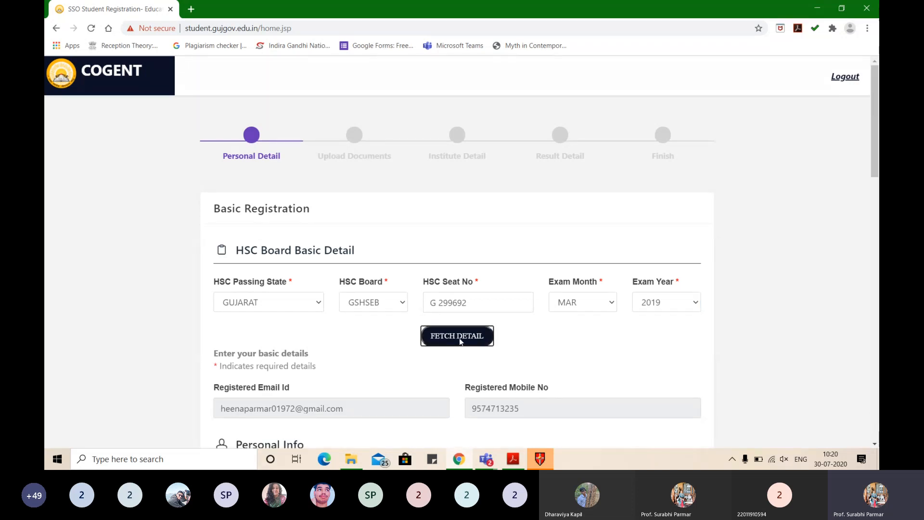
Step: Review the HSC Board options and the form's Personal Info, HSC Details and Additional Details sections
{"action": "scroll", "coordinate": [460, 341], "scroll_direction": "down", "scroll_amount": 1}
{"action": "scroll", "coordinate": [459, 342], "scroll_direction": "down", "scroll_amount": 5}
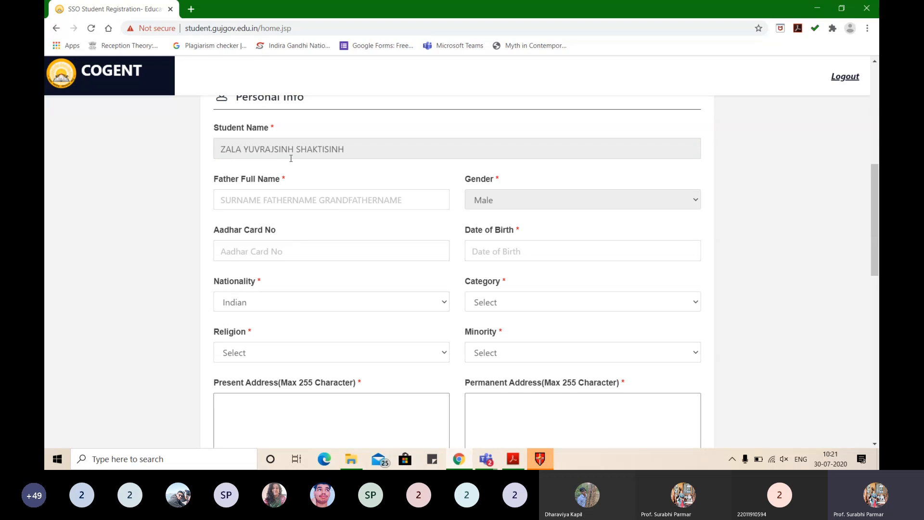
{"action": "scroll", "coordinate": [340, 163], "scroll_direction": "down", "scroll_amount": 10}
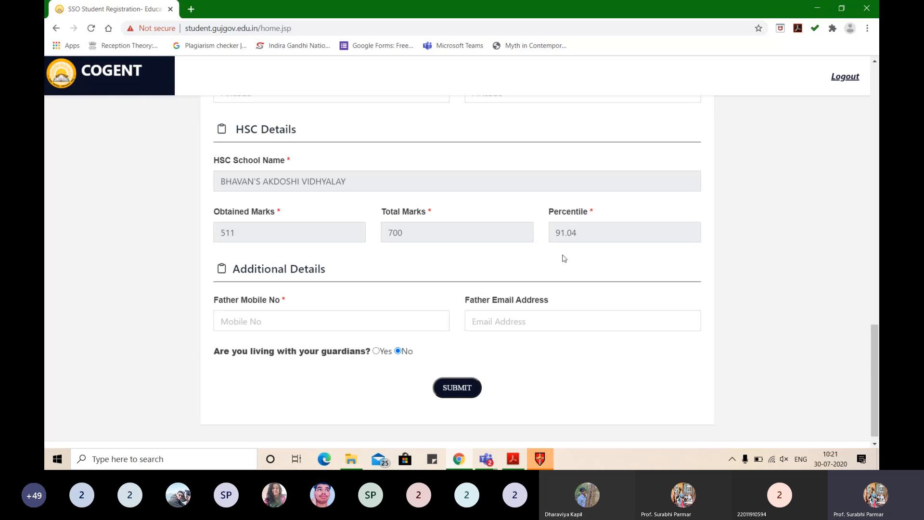
{"action": "scroll", "coordinate": [564, 258], "scroll_direction": "up", "scroll_amount": 15}
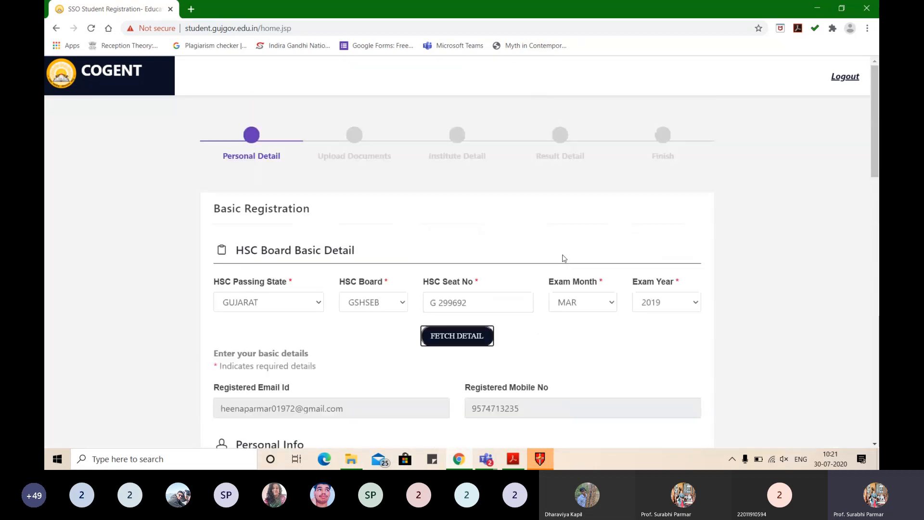
{"action": "left_click", "coordinate": [402, 307]}
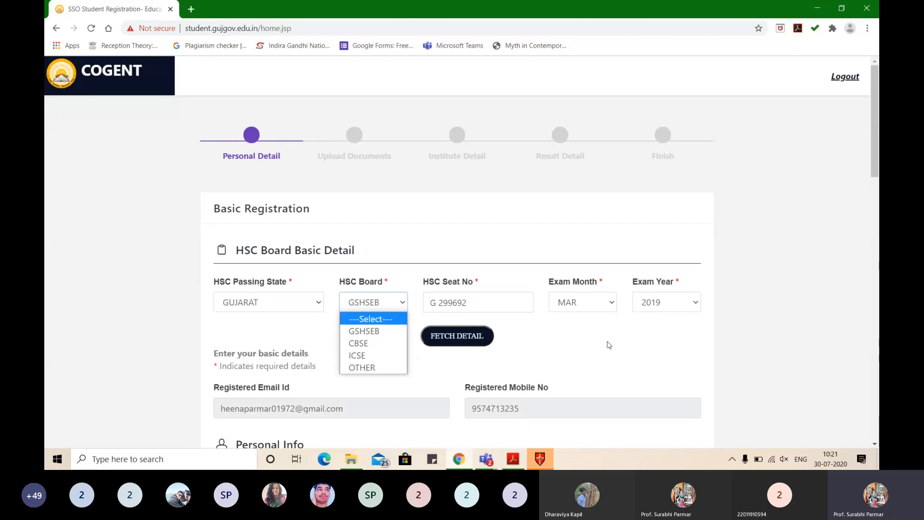
{"action": "left_click", "coordinate": [645, 349]}
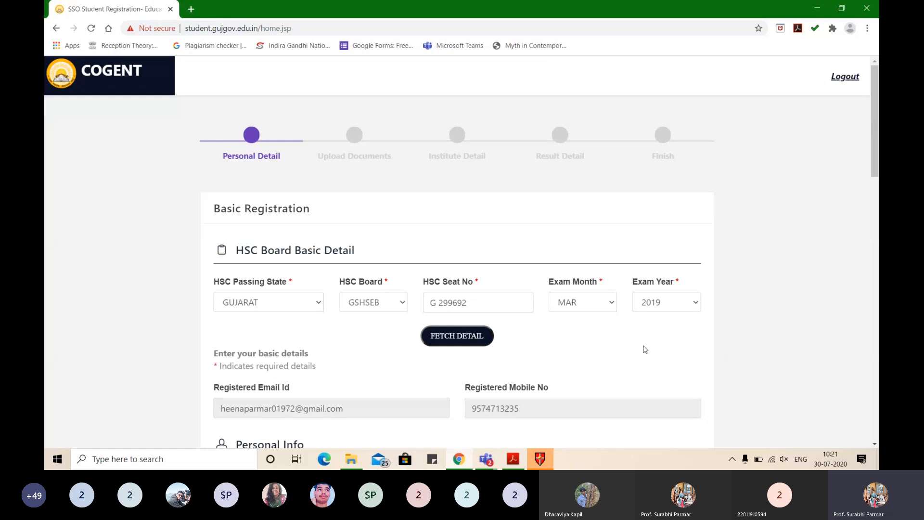
{"action": "scroll", "coordinate": [645, 349], "scroll_direction": "down", "scroll_amount": 5}
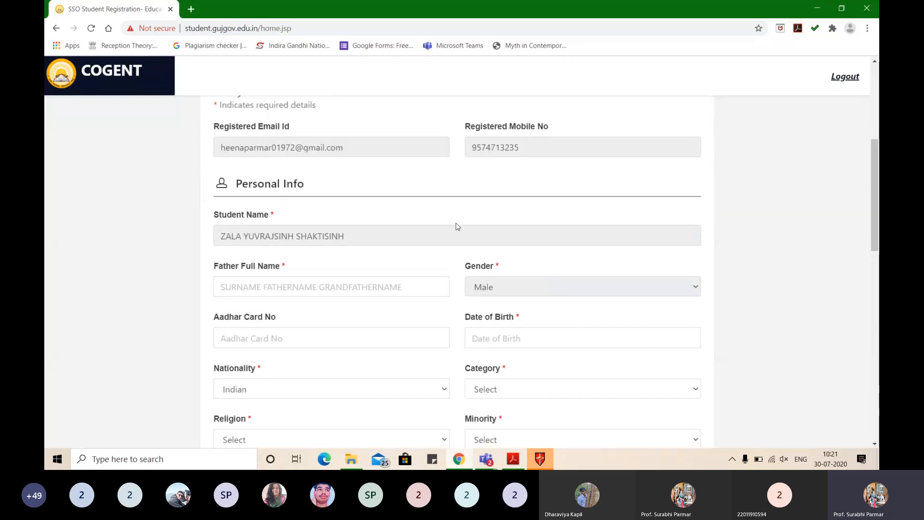
{"action": "scroll", "coordinate": [519, 300], "scroll_direction": "down", "scroll_amount": 15}
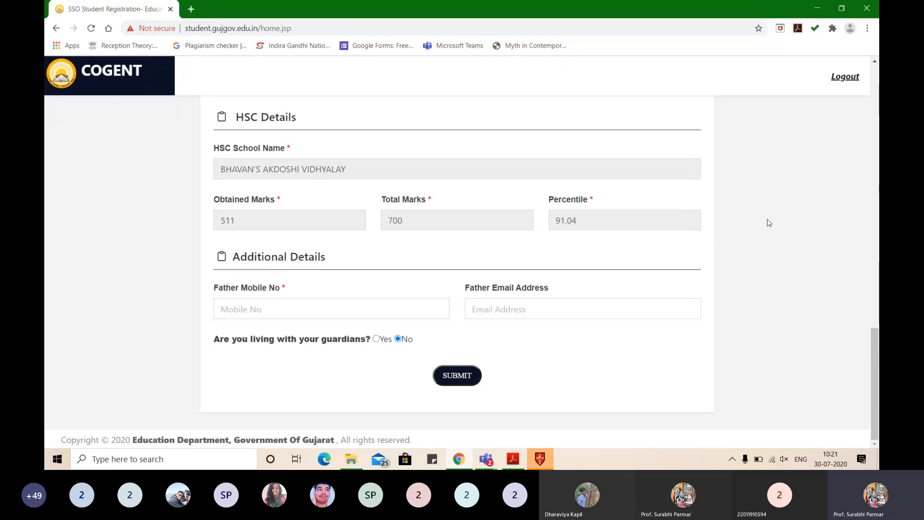
Step: Enter the father's full name in the Personal Info section of the Basic Registration form
{"action": "scroll", "coordinate": [769, 223], "scroll_direction": "up", "scroll_amount": 1}
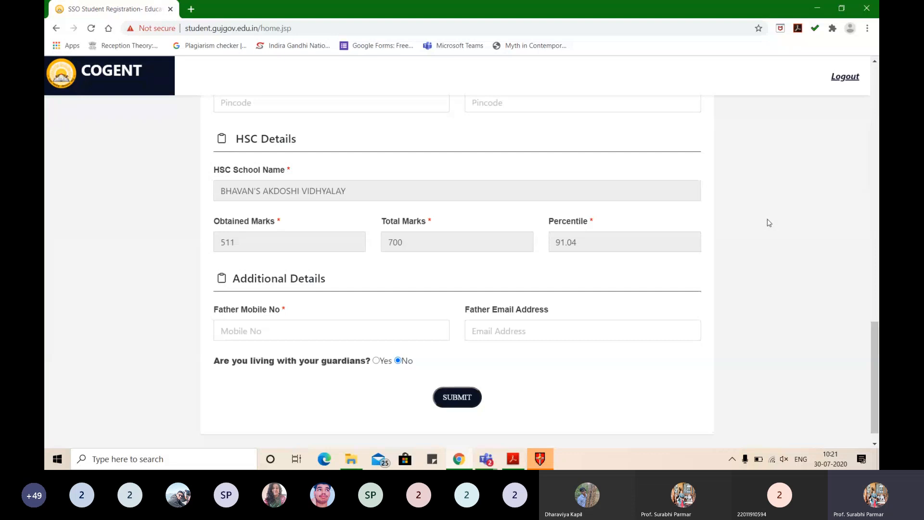
{"action": "scroll", "coordinate": [769, 222], "scroll_direction": "up", "scroll_amount": 6}
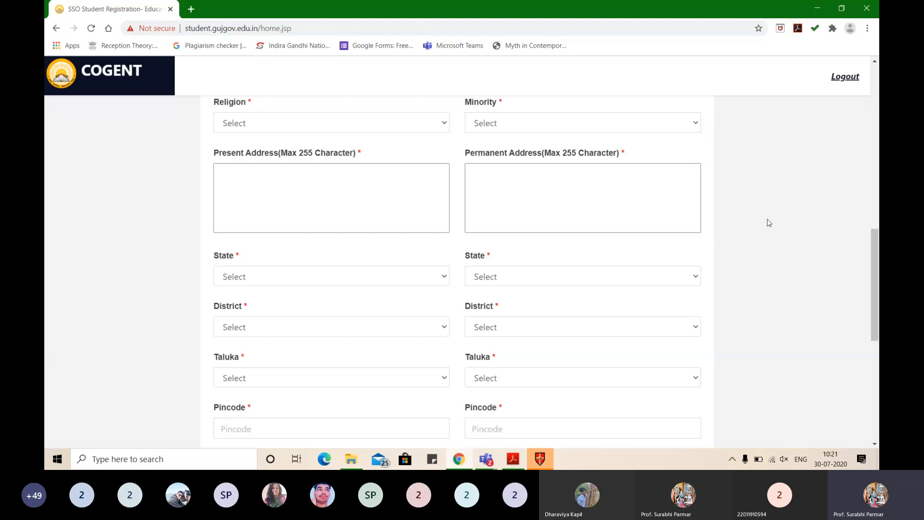
{"action": "scroll", "coordinate": [769, 222], "scroll_direction": "up", "scroll_amount": 12}
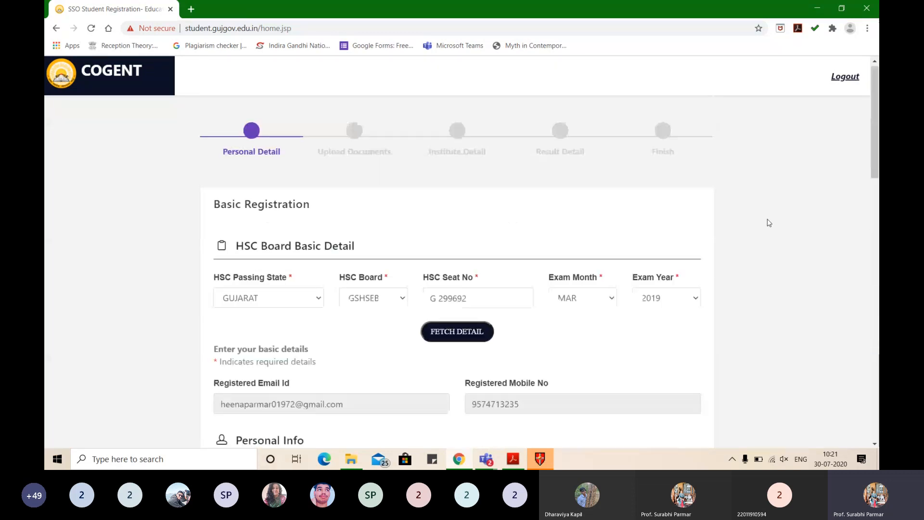
{"action": "scroll", "coordinate": [768, 223], "scroll_direction": "down", "scroll_amount": 6}
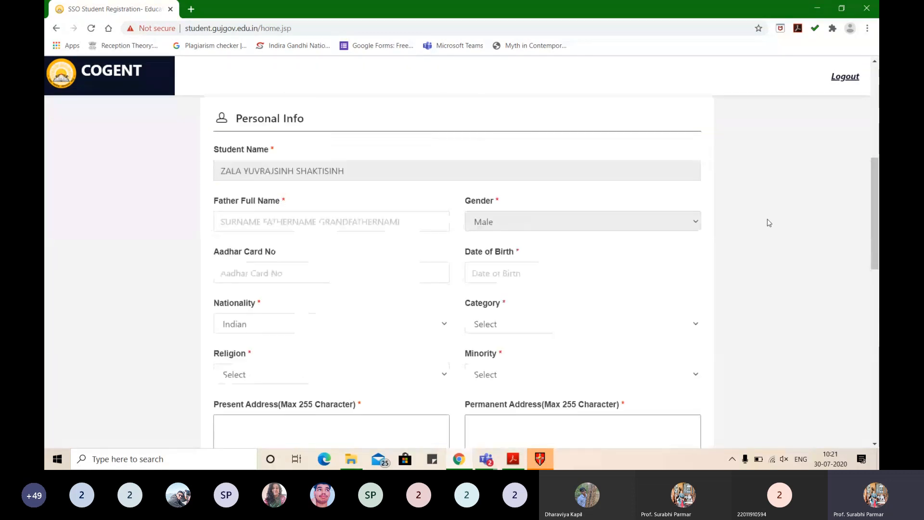
{"action": "scroll", "coordinate": [770, 223], "scroll_direction": "down", "scroll_amount": 1}
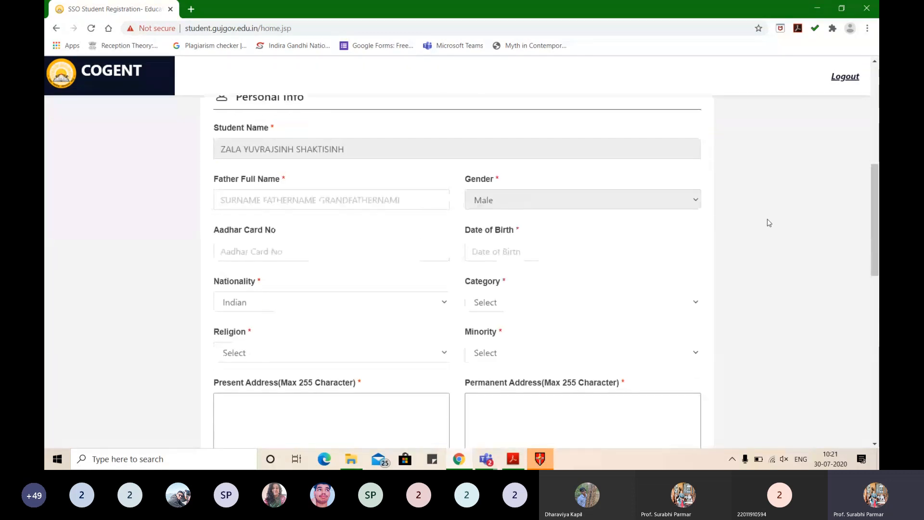
{"action": "left_click", "coordinate": [306, 200]}
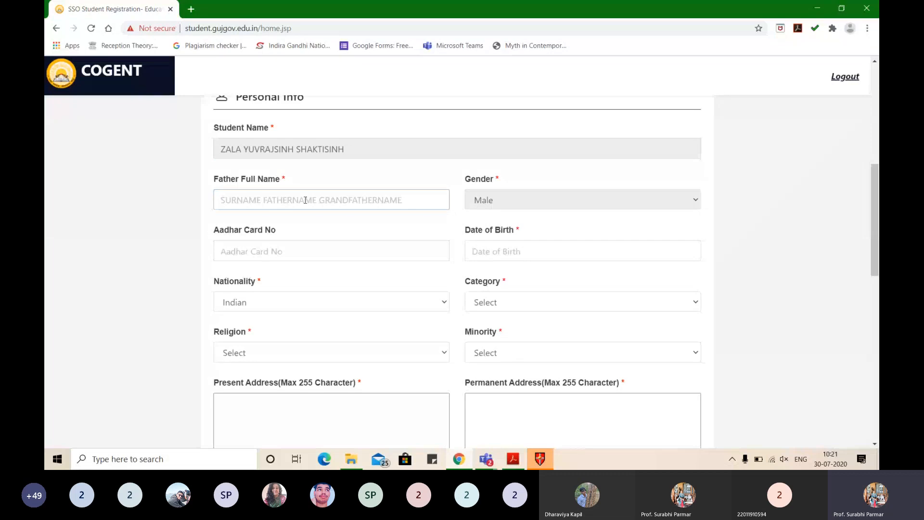
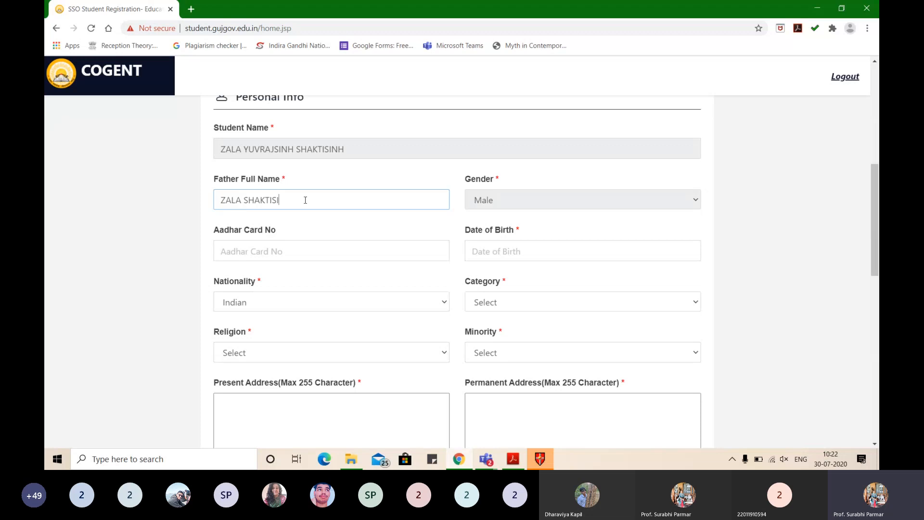
{"action": "left_click", "coordinate": [361, 200]}
{"action": "type", "text": "SINH"}
Step: Enter the student's Aadhar card number in the Personal Info section
{"action": "left_click", "coordinate": [332, 255]}
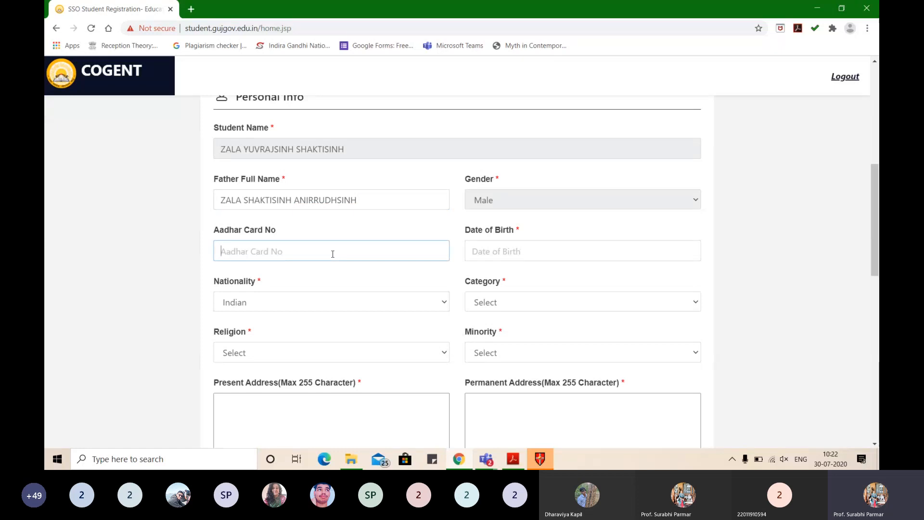
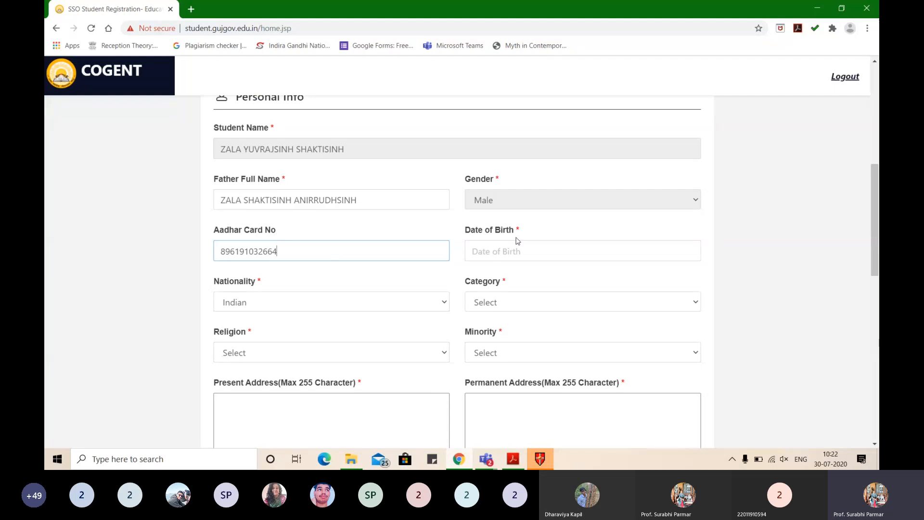
Step: Set the student's date of birth using the calendar picker, choosing the year, month and day
{"action": "left_click", "coordinate": [516, 252]}
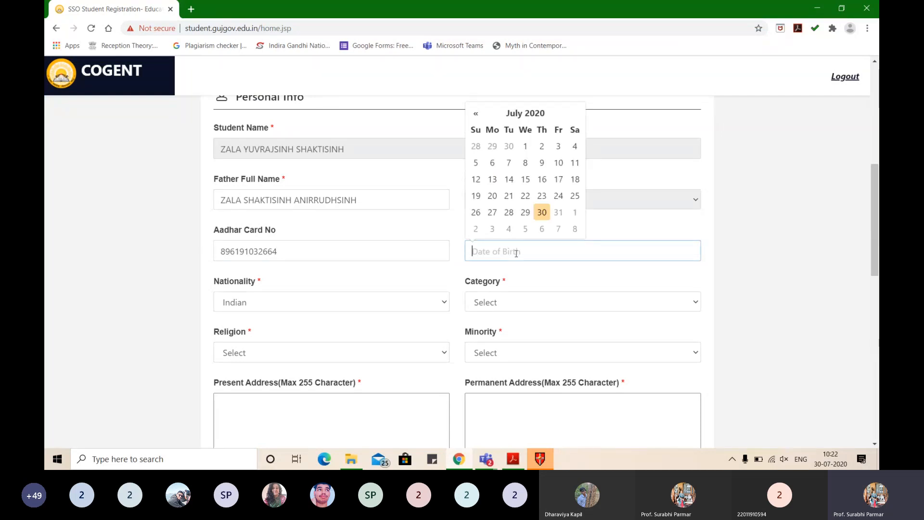
{"action": "left_click", "coordinate": [531, 120]}
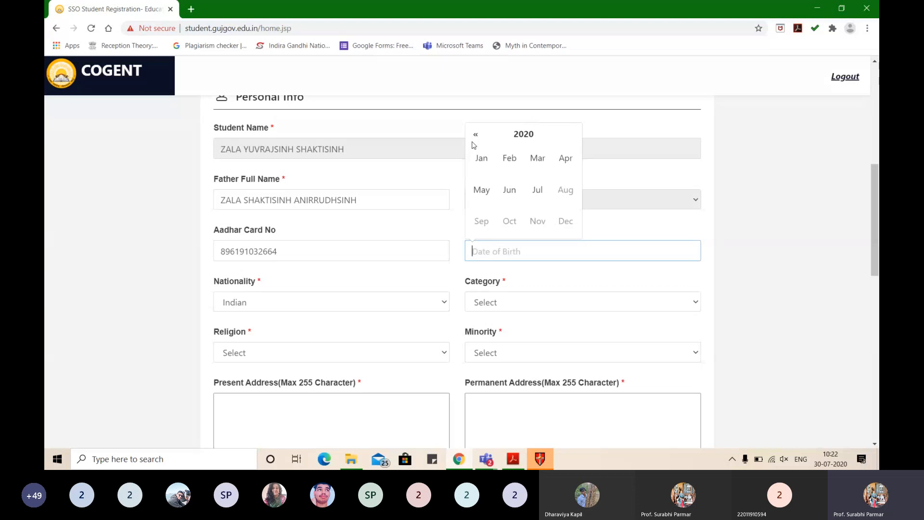
{"action": "left_click", "coordinate": [524, 134]}
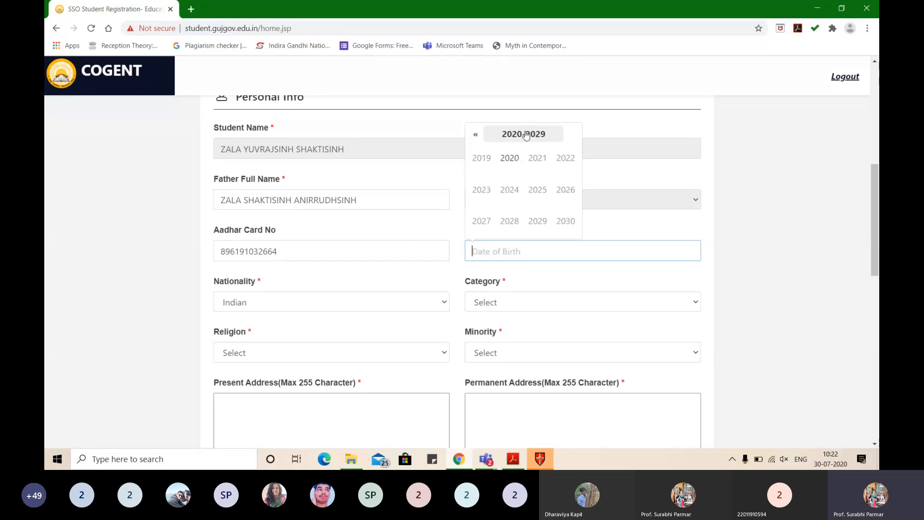
{"action": "left_click", "coordinate": [474, 136]}
{"action": "left_click", "coordinate": [478, 136]}
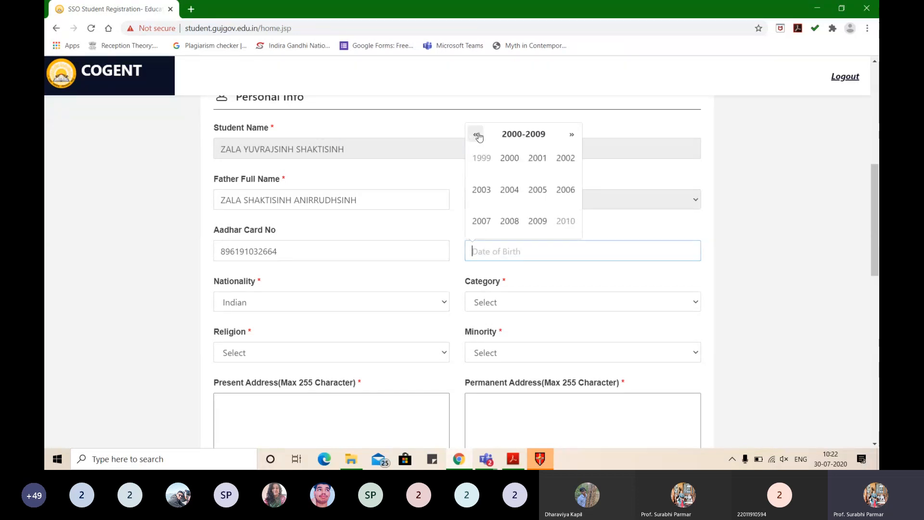
{"action": "left_click", "coordinate": [511, 159]}
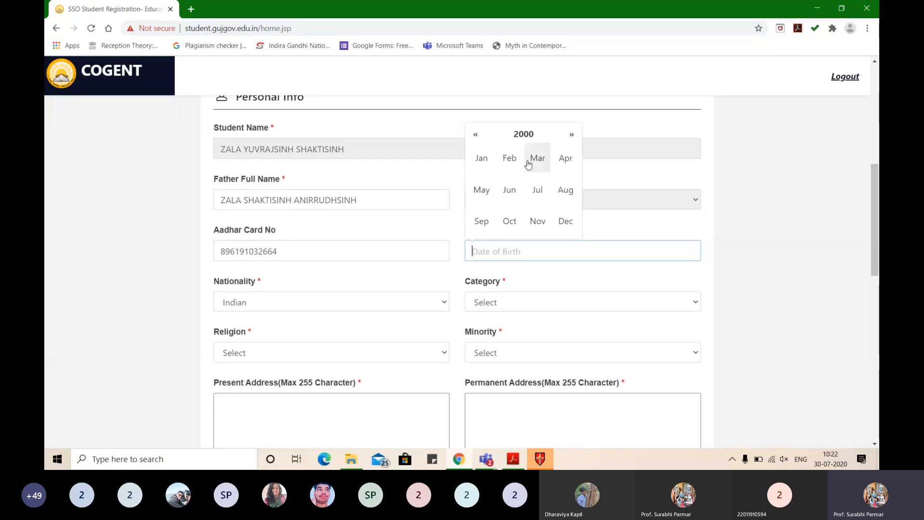
{"action": "left_click", "coordinate": [529, 165]}
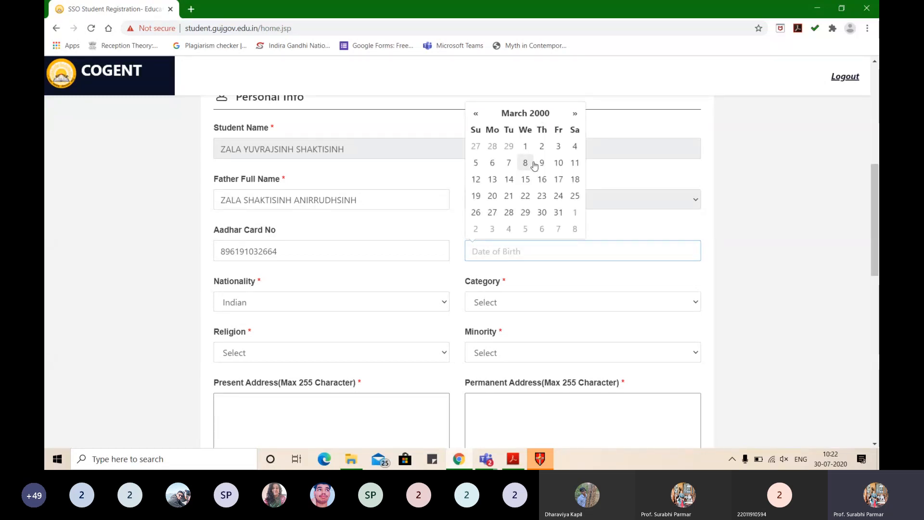
{"action": "left_click", "coordinate": [496, 181]}
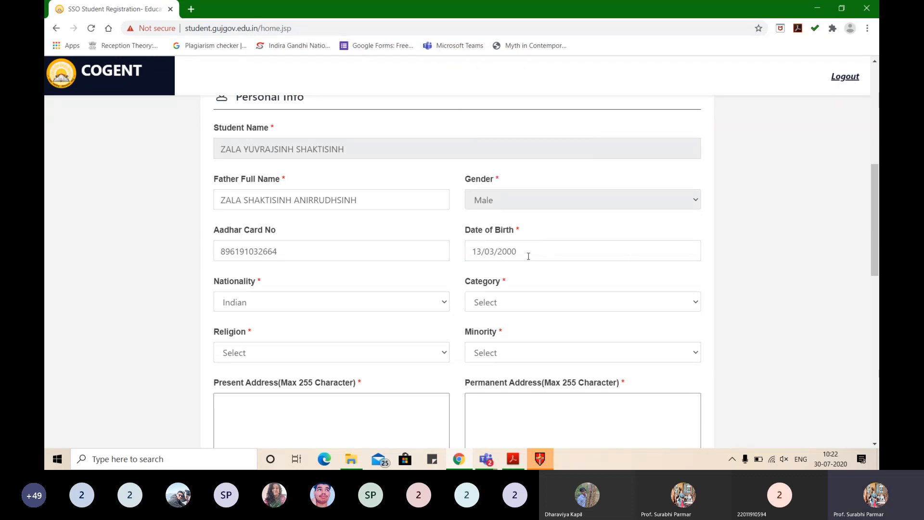
Step: Look over the Nationality options and set the student's Category to SEBC
{"action": "left_click", "coordinate": [387, 308]}
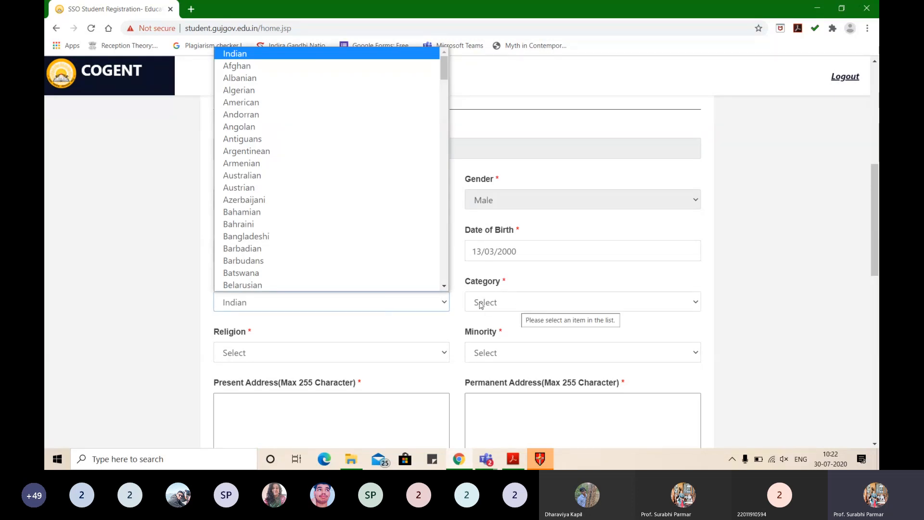
{"action": "left_click", "coordinate": [502, 308]}
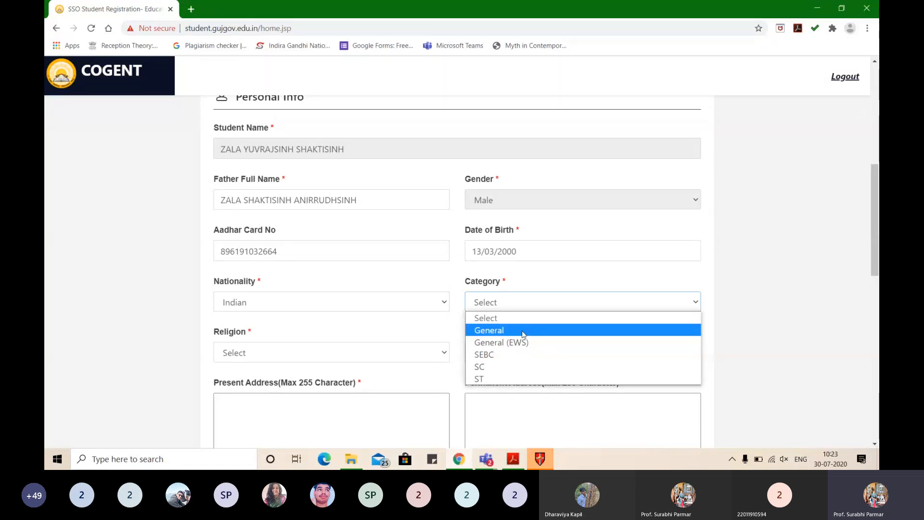
{"action": "left_click", "coordinate": [508, 355]}
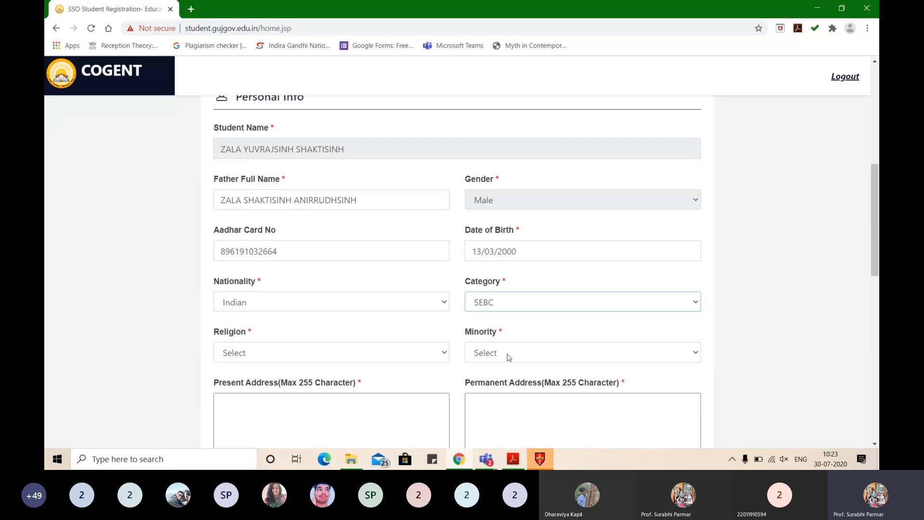
Step: Set the student's Religion to Hindu and Minority to Not Applicable
{"action": "left_click", "coordinate": [432, 358]}
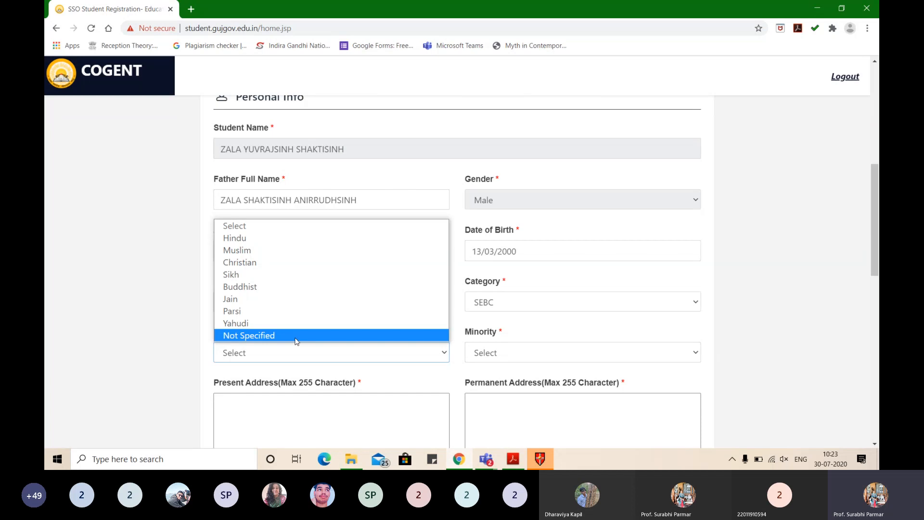
{"action": "left_click", "coordinate": [276, 239]}
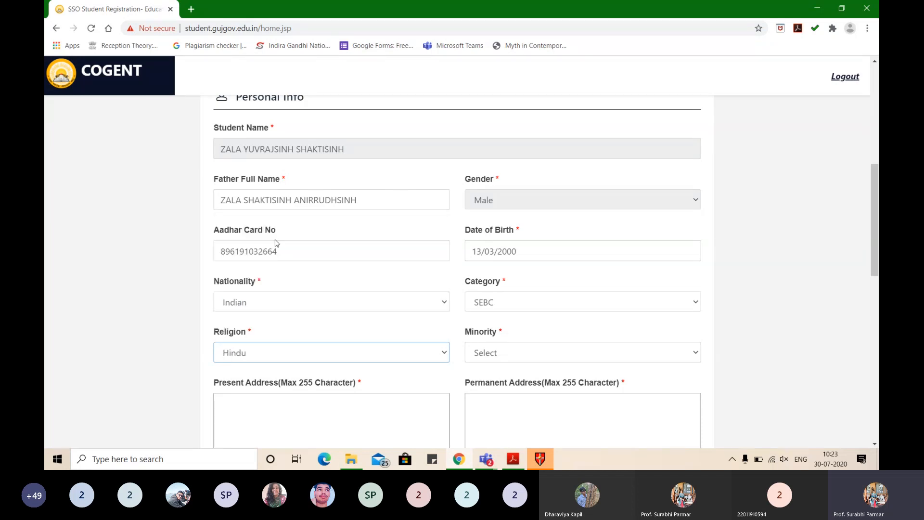
{"action": "left_click", "coordinate": [529, 360]}
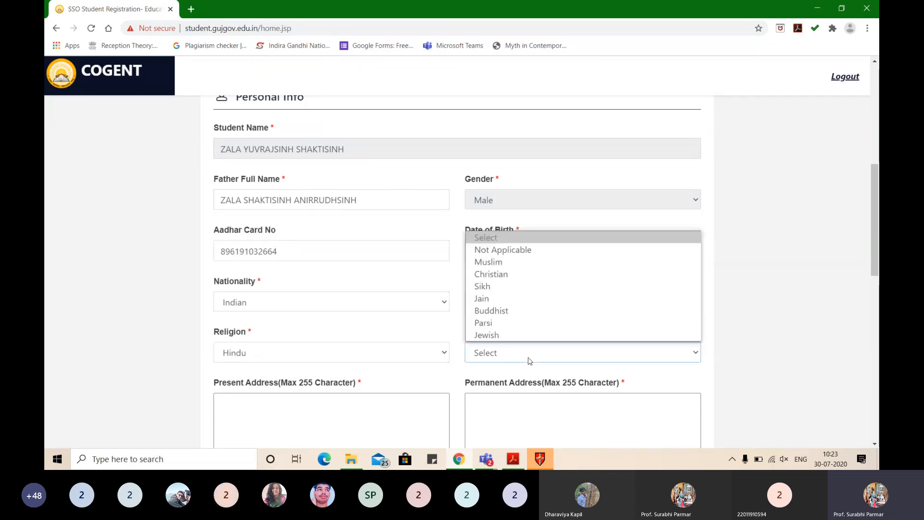
{"action": "left_click", "coordinate": [508, 252]}
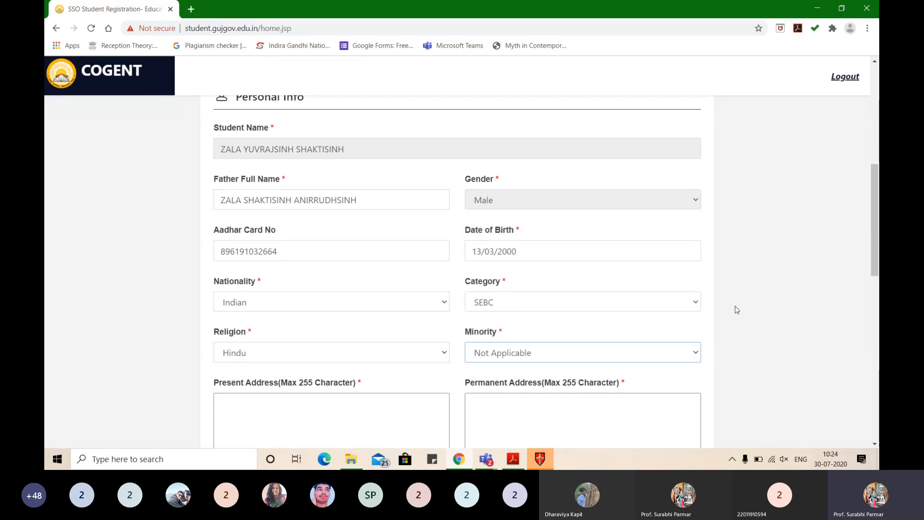
Step: Fill in the Present Address with the placeholder text "This is demo address."
{"action": "scroll", "coordinate": [735, 308], "scroll_direction": "down", "scroll_amount": 3}
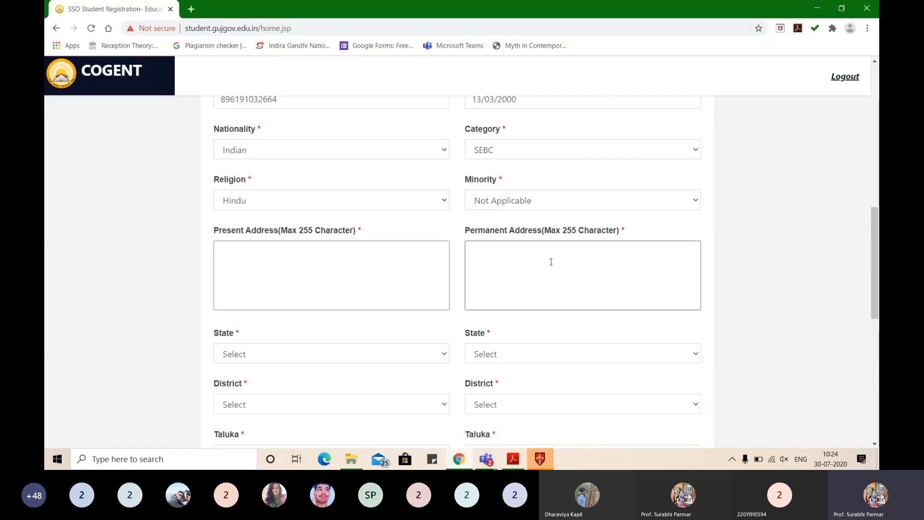
{"action": "left_click", "coordinate": [318, 279]}
{"action": "type", "text": "Thi"}
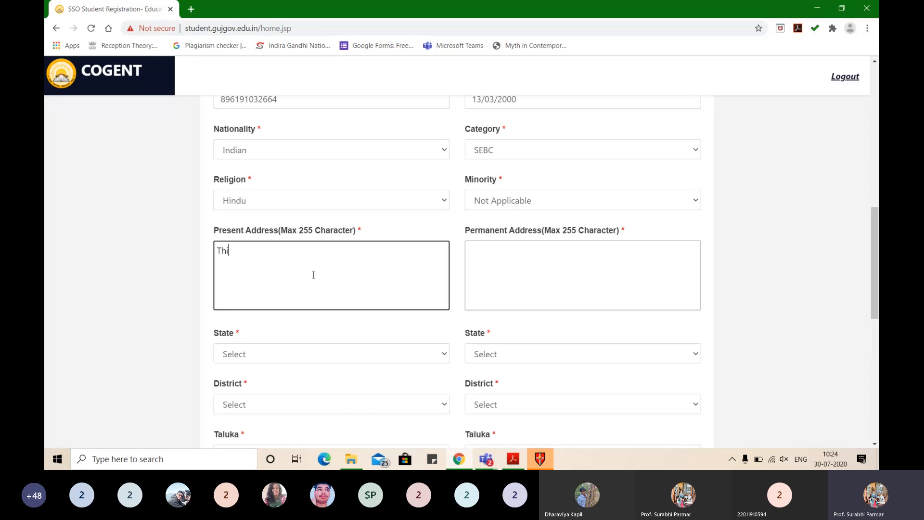
{"action": "type", "text": "s is demo address."}
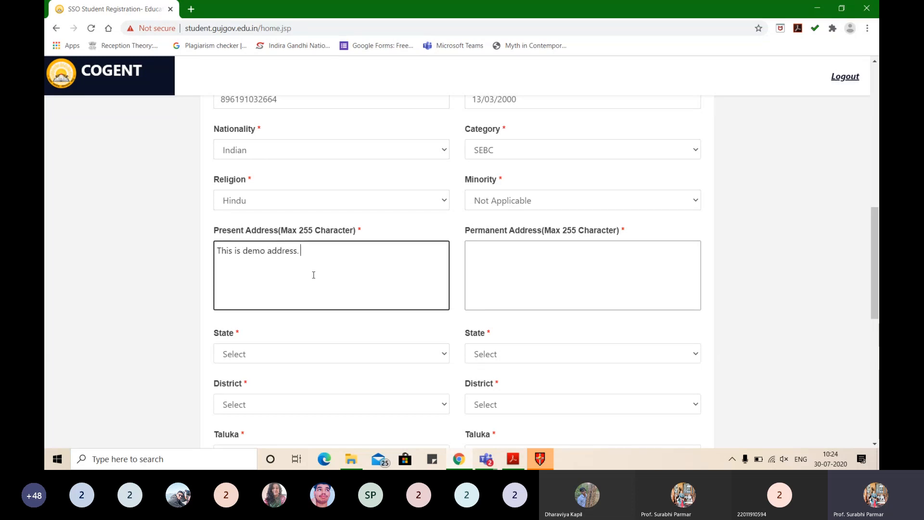
Step: Fill in the Permanent Address with the placeholder text "This is demo address."
{"action": "key", "text": "Tab"}
{"action": "type", "text": "This "}
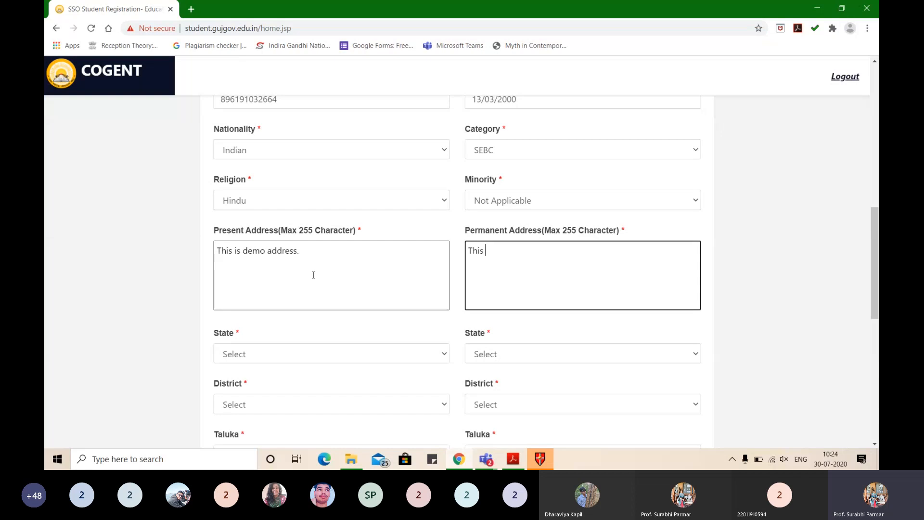
{"action": "type", "text": "is demo address."}
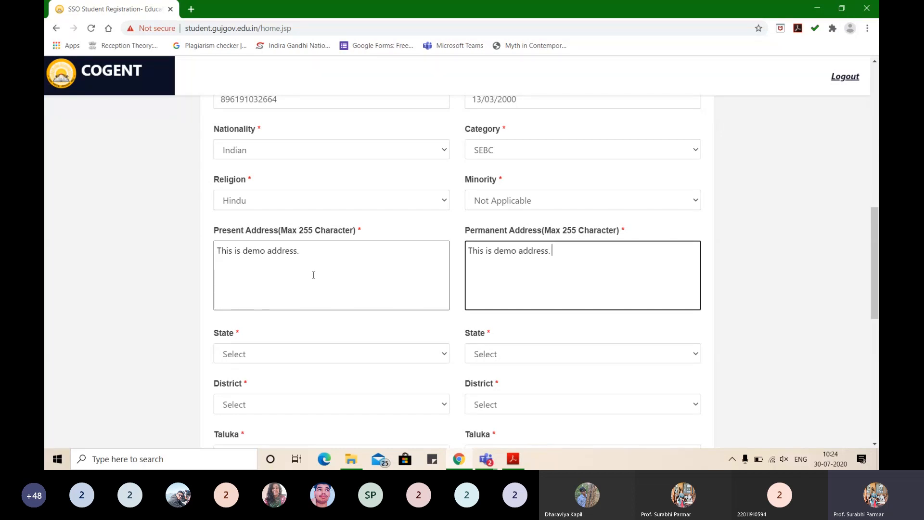
Step: Set the State to GUJARAT for both the present and the permanent address
{"action": "left_click", "coordinate": [271, 367]}
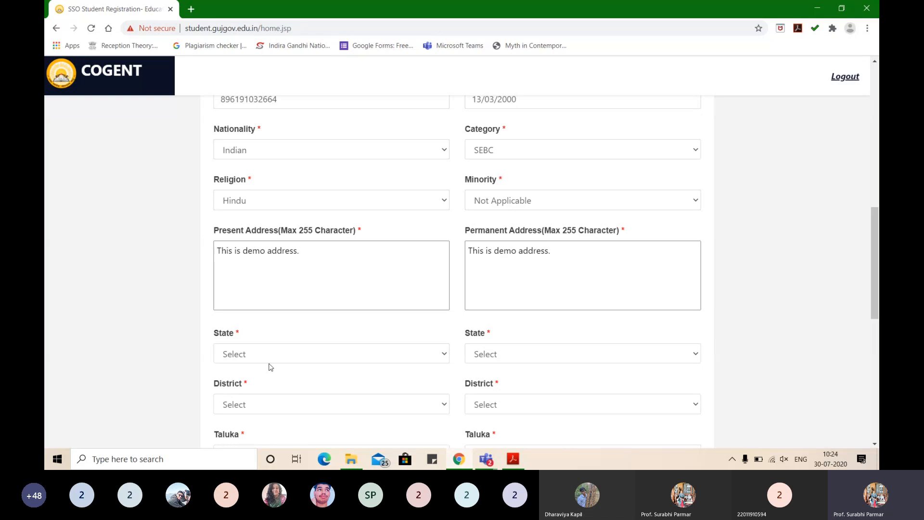
{"action": "left_click", "coordinate": [283, 358]}
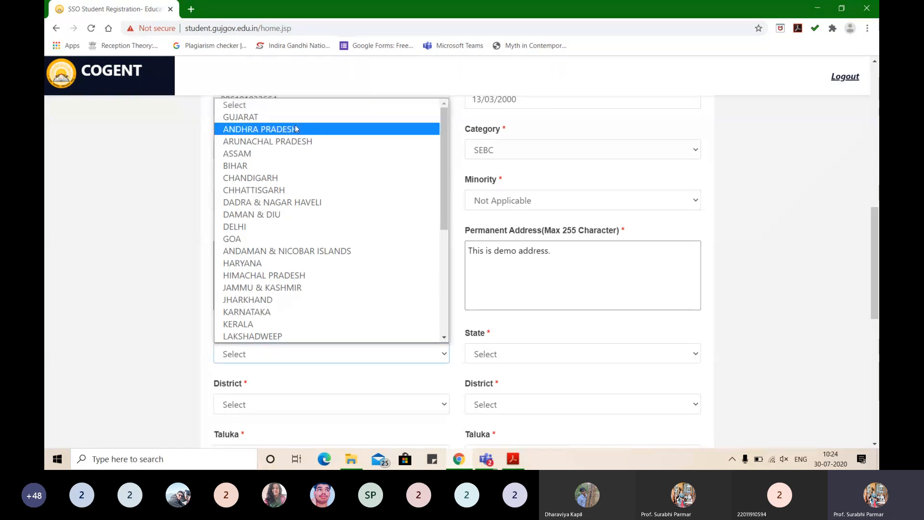
{"action": "left_click", "coordinate": [284, 118]}
{"action": "left_click", "coordinate": [510, 352]}
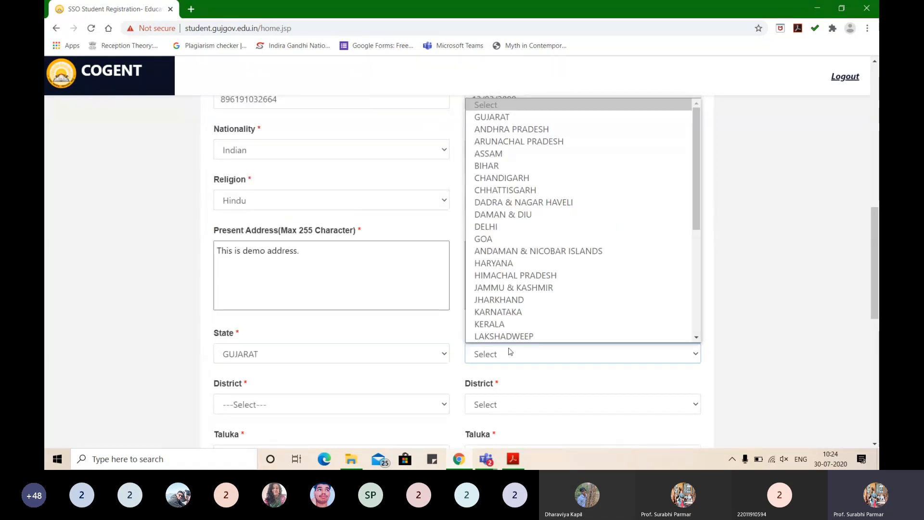
{"action": "left_click", "coordinate": [528, 118]}
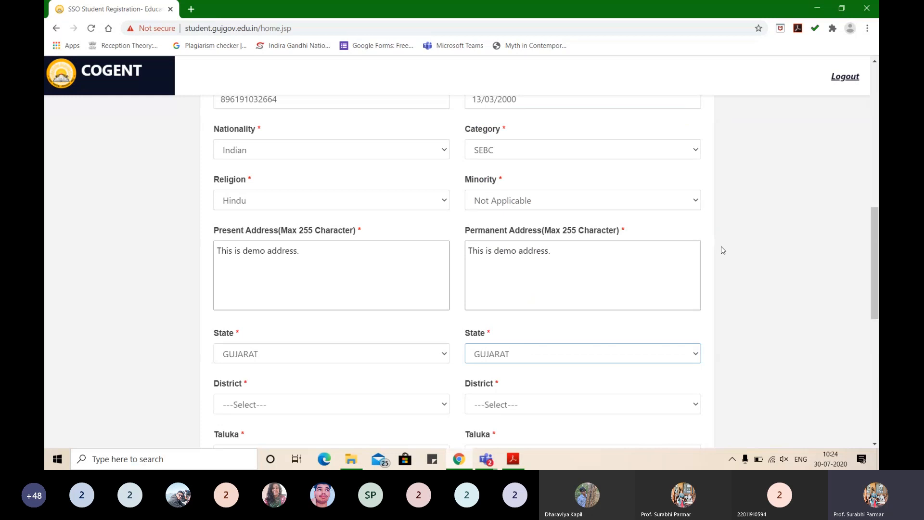
{"action": "left_click", "coordinate": [781, 271]}
Step: Set the District to Jamnagar for both the present and the permanent address
{"action": "scroll", "coordinate": [781, 271], "scroll_direction": "down", "scroll_amount": 4}
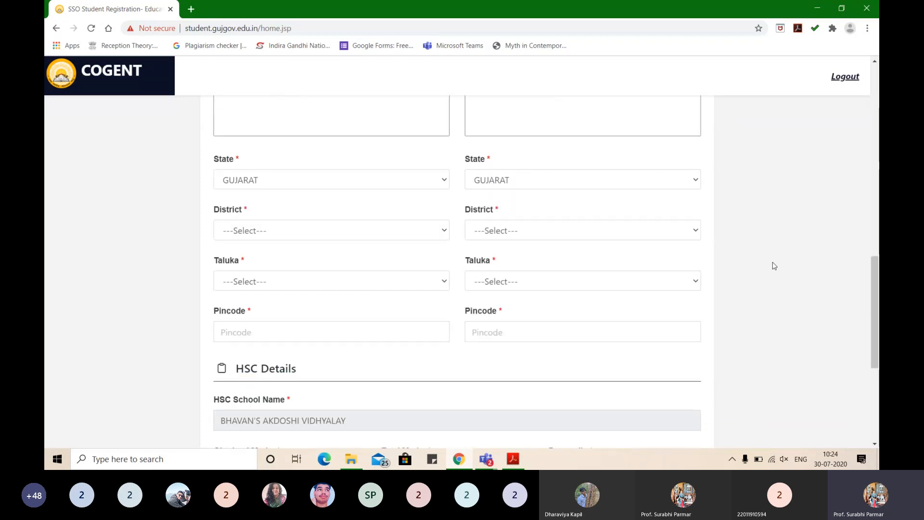
{"action": "left_click", "coordinate": [439, 231]}
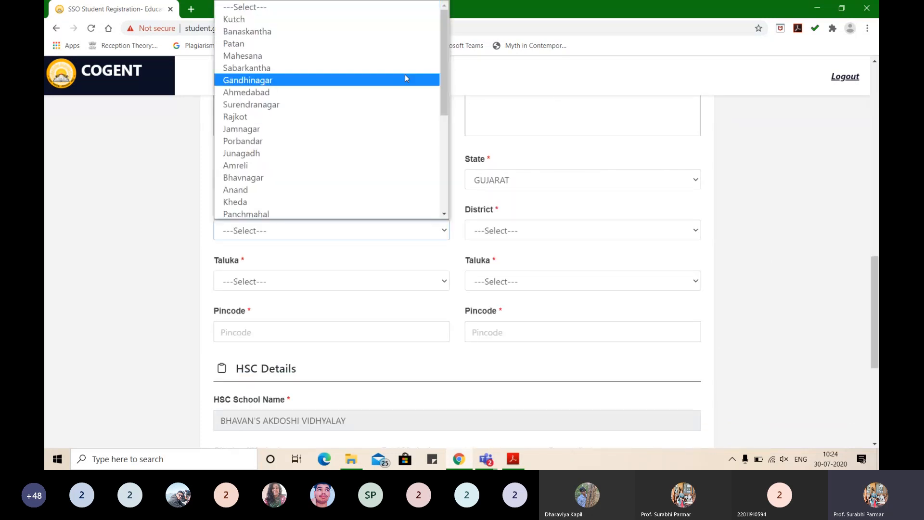
{"action": "left_click", "coordinate": [273, 129]}
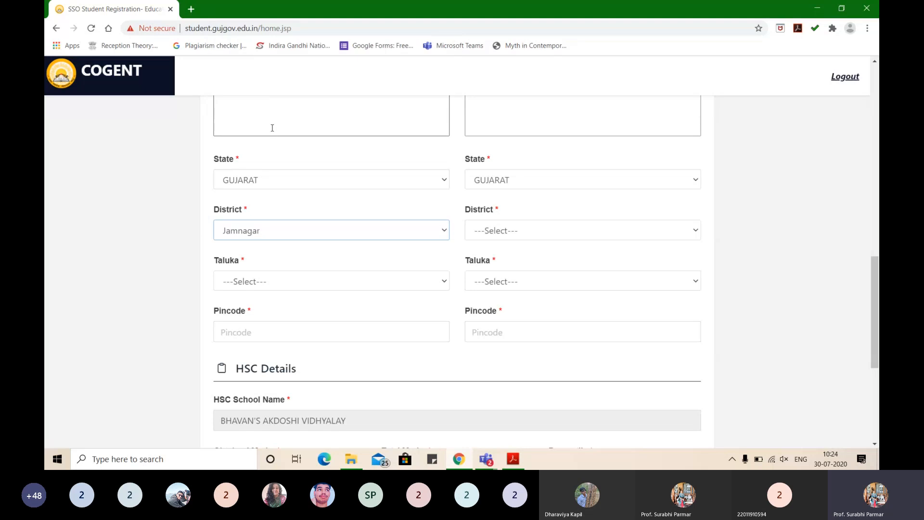
{"action": "left_click", "coordinate": [560, 224]}
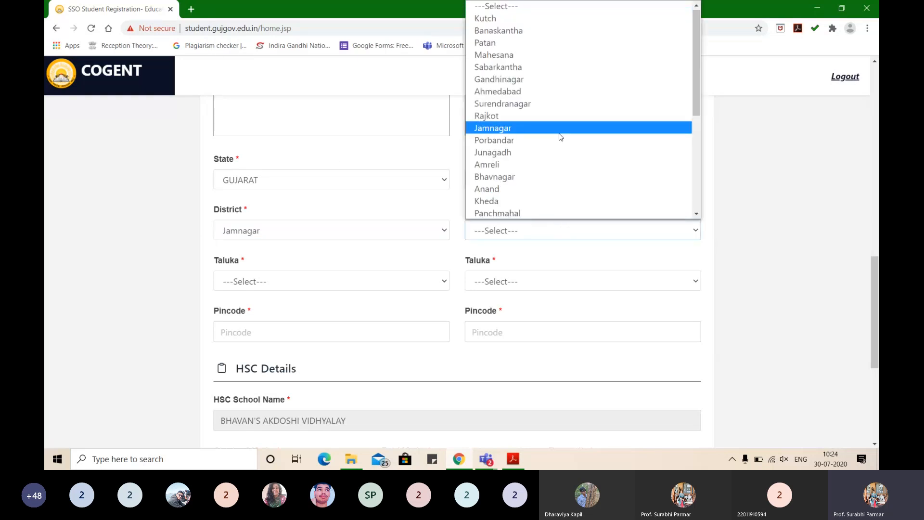
{"action": "left_click", "coordinate": [531, 129]}
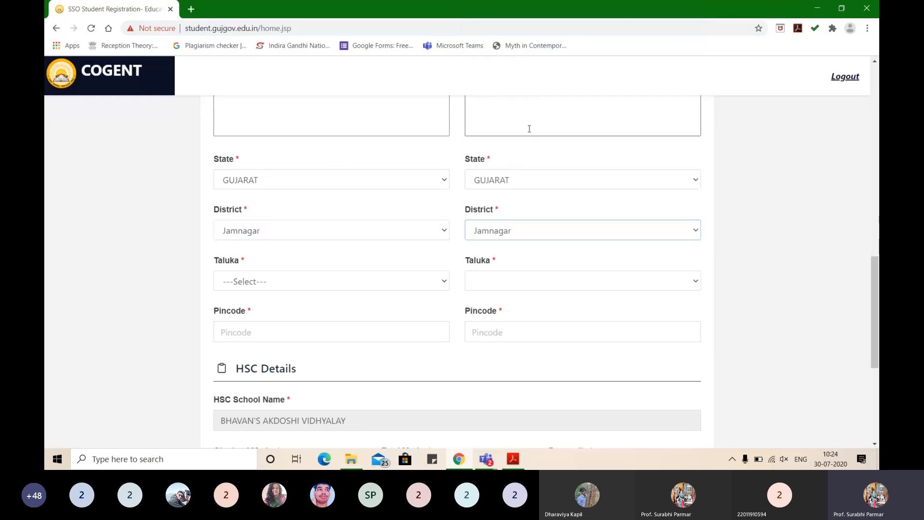
Step: Set the Taluka to JAMNAGAR CITY for both the present and the permanent address
{"action": "left_click", "coordinate": [289, 282]}
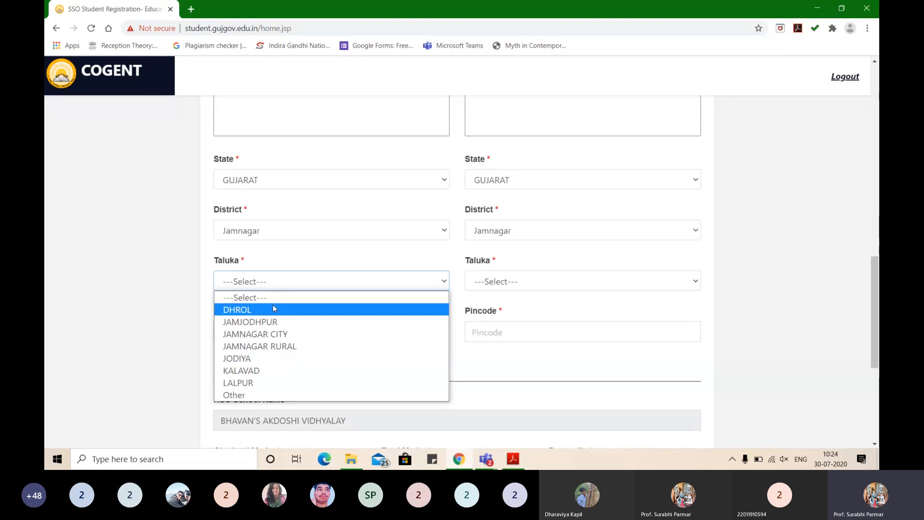
{"action": "left_click", "coordinate": [273, 334]}
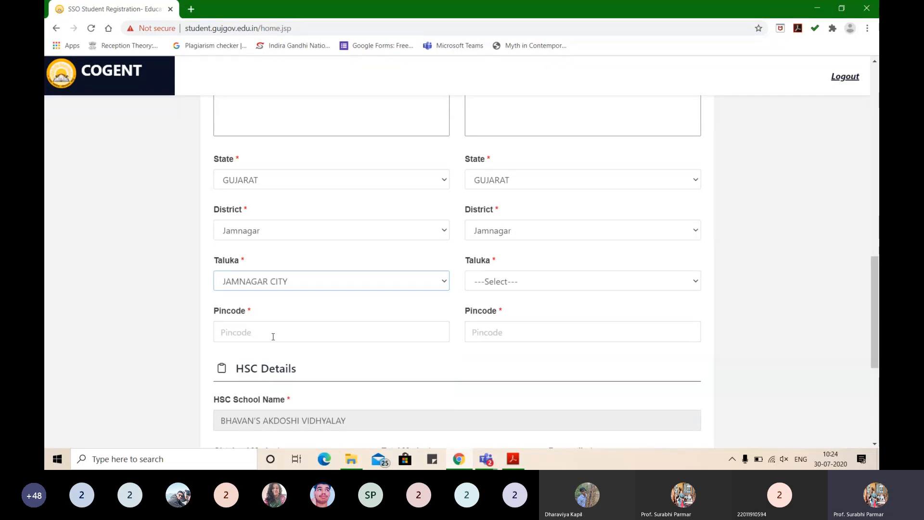
{"action": "left_click", "coordinate": [500, 280]}
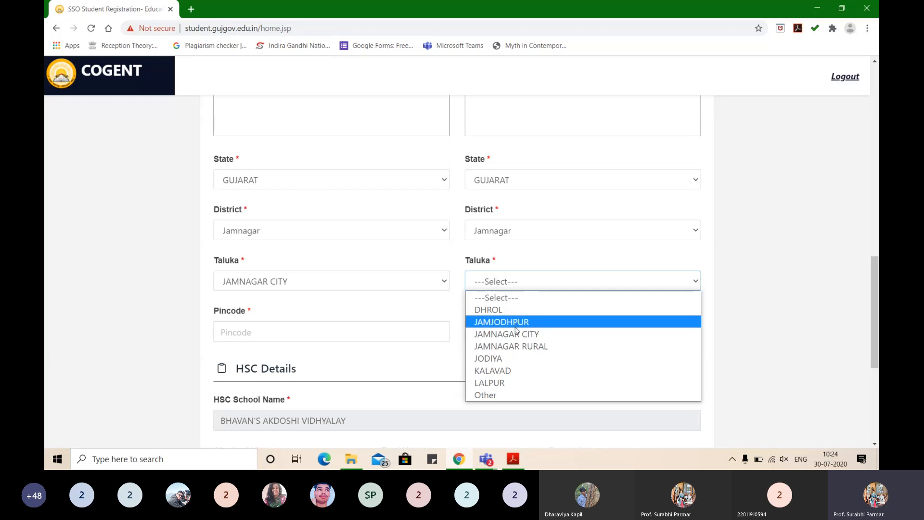
{"action": "left_click", "coordinate": [517, 333]}
Step: Enter the same postal pincode for both the present and the permanent address
{"action": "left_click", "coordinate": [413, 326]}
{"action": "type", "text": "3"}
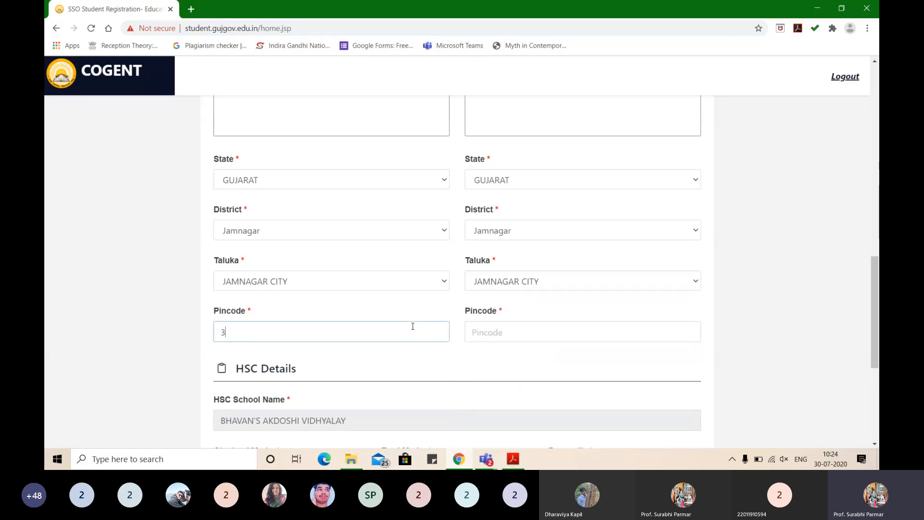
{"action": "type", "text": "61008"}
{"action": "left_click", "coordinate": [528, 337]}
{"action": "type", "text": "361008"}
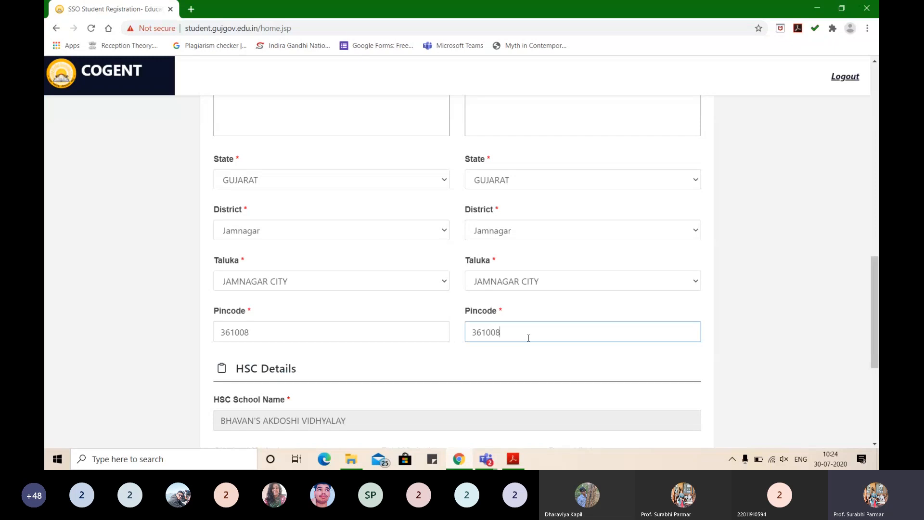
{"action": "left_click", "coordinate": [823, 292]}
Step: Enter the father's mobile number in the Additional Details section, leaving the father's email address blank
{"action": "scroll", "coordinate": [823, 293], "scroll_direction": "up", "scroll_amount": 5}
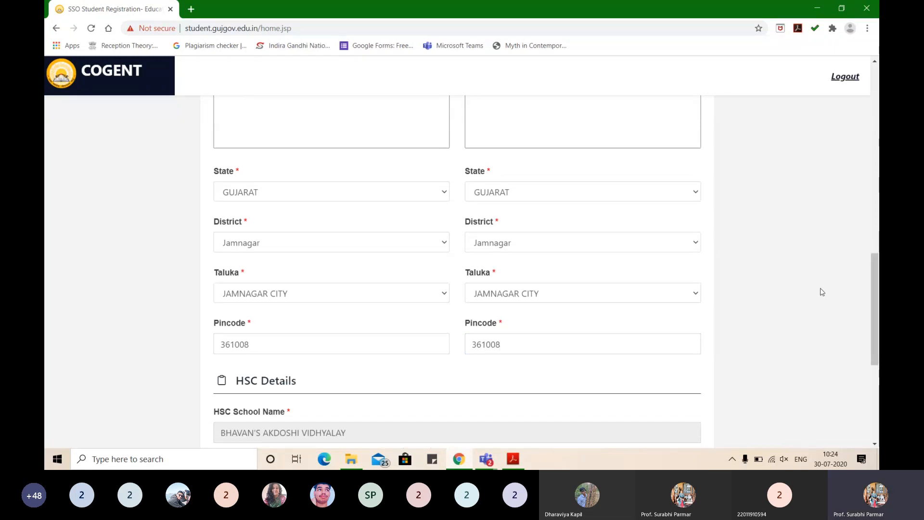
{"action": "scroll", "coordinate": [823, 293], "scroll_direction": "down", "scroll_amount": 1}
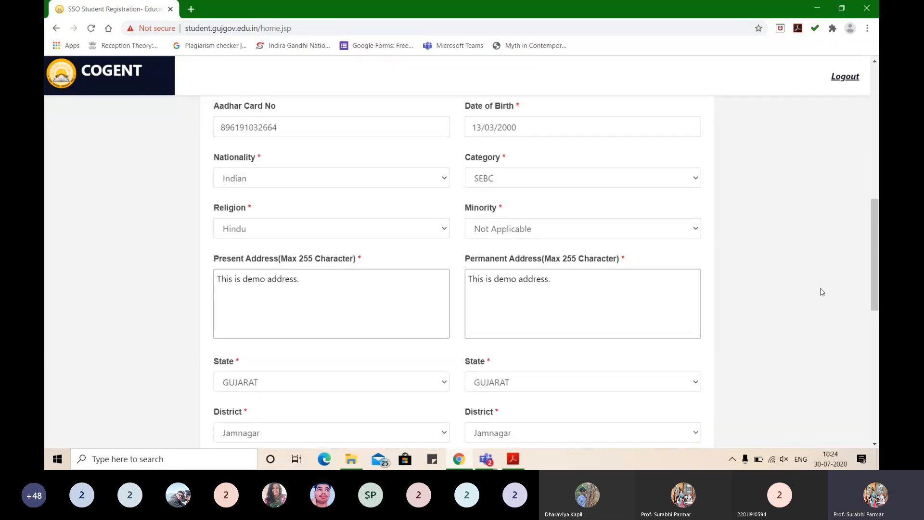
{"action": "scroll", "coordinate": [822, 292], "scroll_direction": "down", "scroll_amount": 6}
{"action": "scroll", "coordinate": [822, 293], "scroll_direction": "down", "scroll_amount": 2}
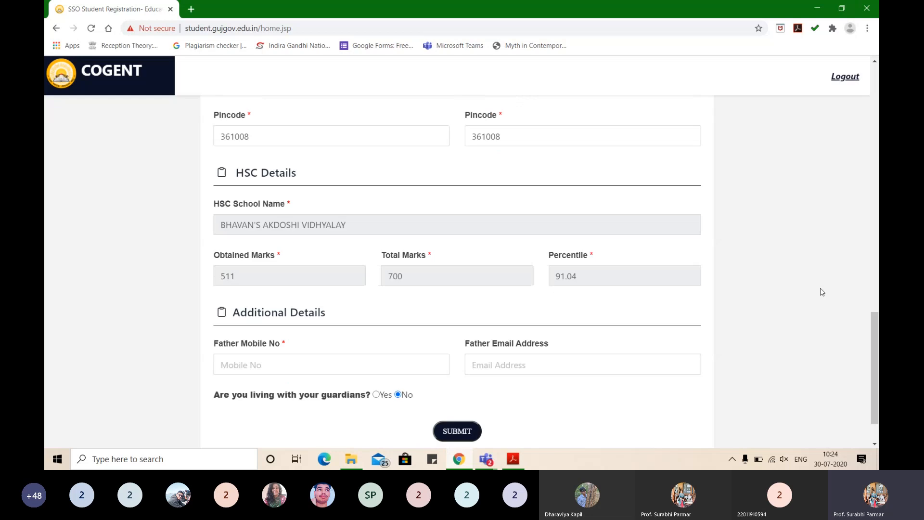
{"action": "scroll", "coordinate": [820, 291], "scroll_direction": "down", "scroll_amount": 2}
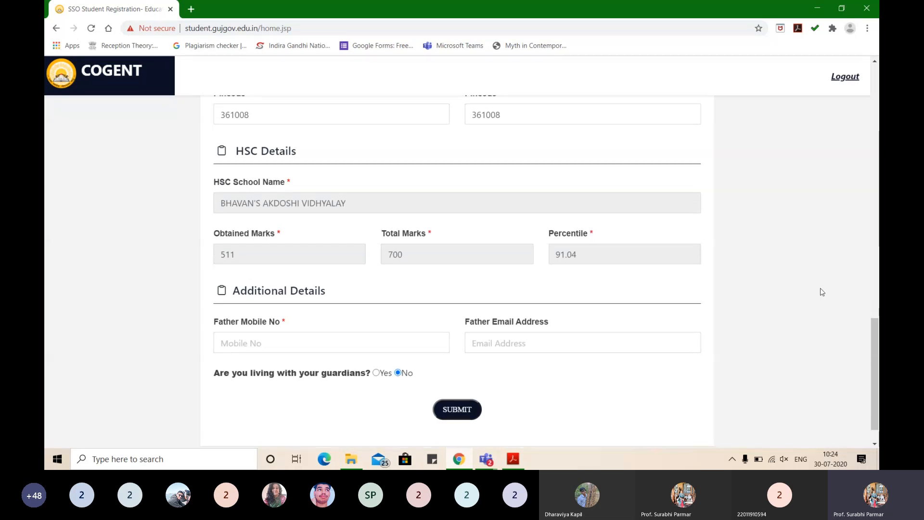
{"action": "left_click", "coordinate": [348, 313]}
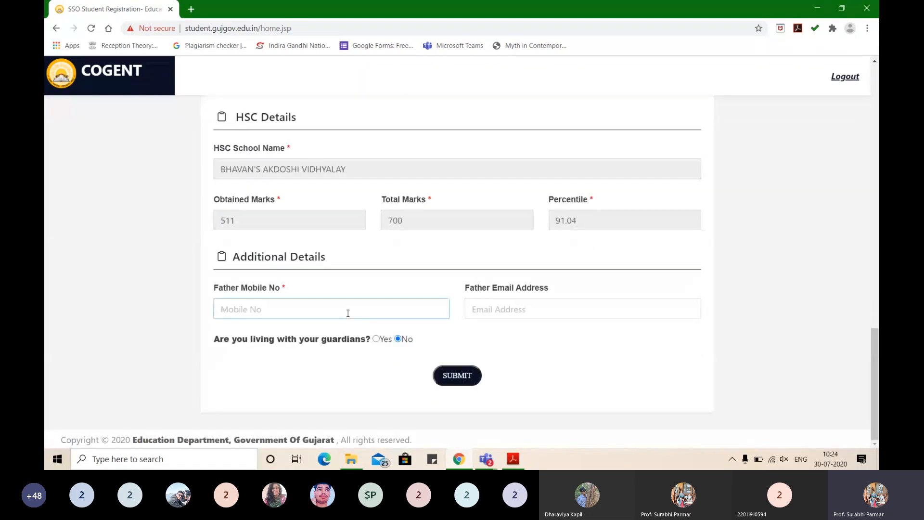
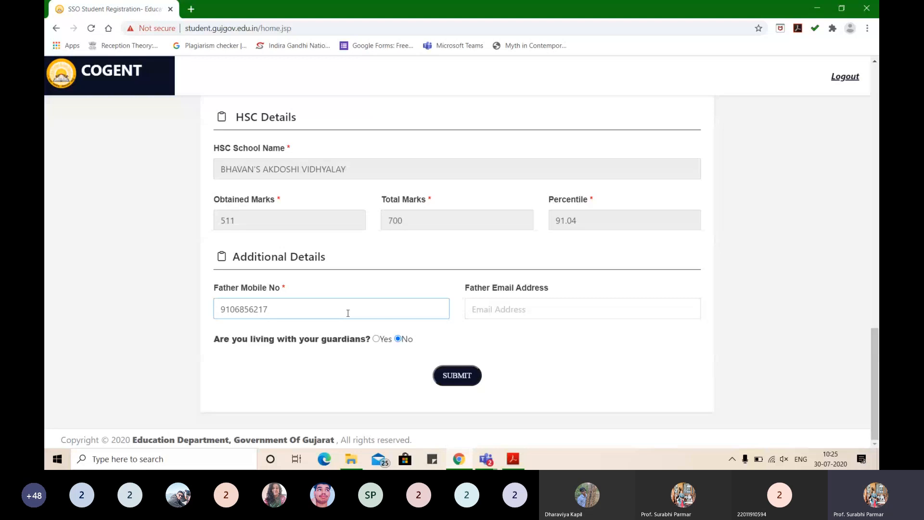
{"action": "left_click", "coordinate": [558, 307]}
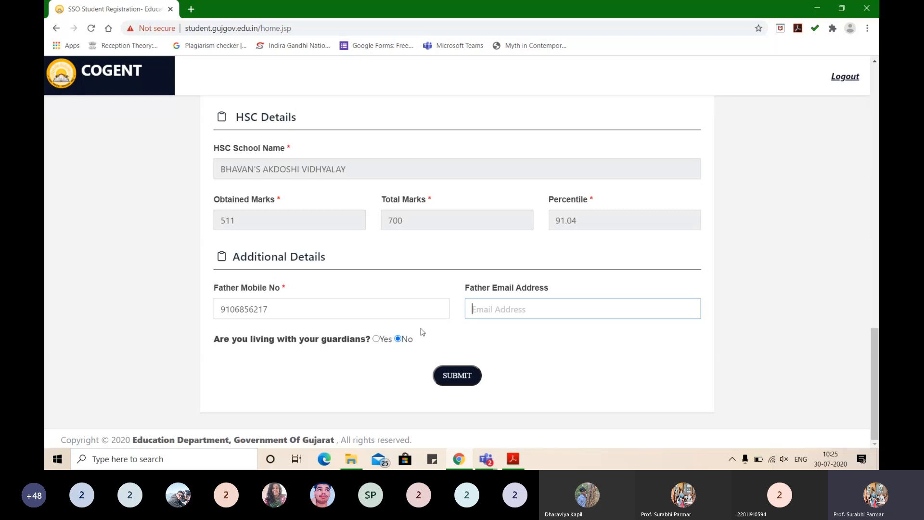
Step: Answer Yes to living with guardians to view the guardian contact fields, and return the answer to No
{"action": "left_click", "coordinate": [384, 341]}
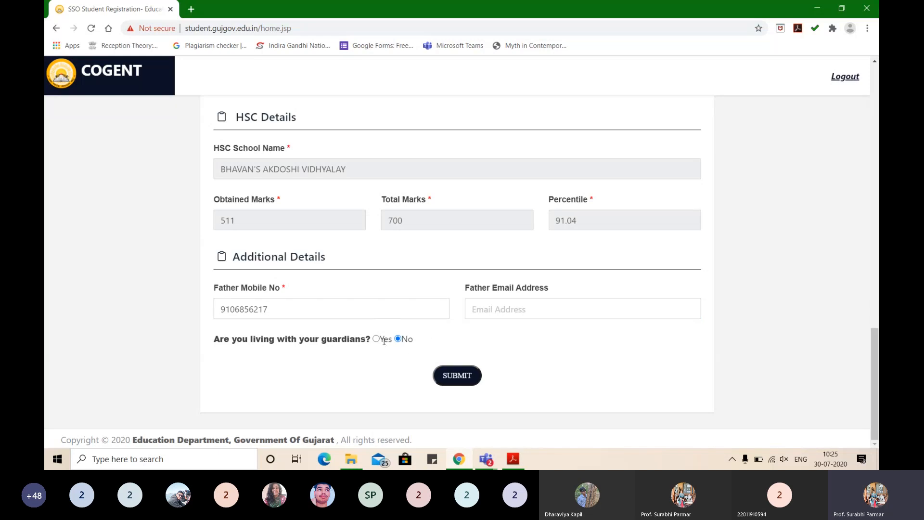
{"action": "left_click", "coordinate": [376, 339]}
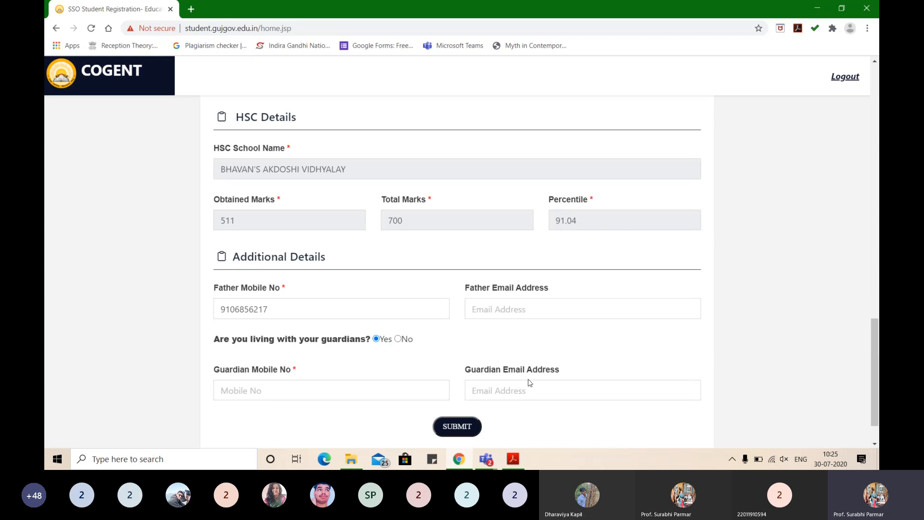
{"action": "left_click", "coordinate": [399, 340]}
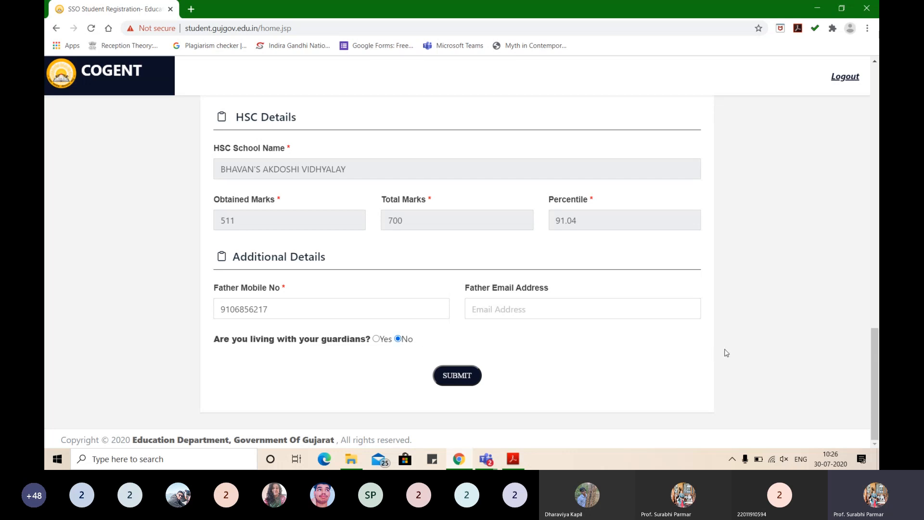
Step: Review the completed personal, address and additional details and submit the Basic Registration form
{"action": "scroll", "coordinate": [783, 329], "scroll_direction": "up", "scroll_amount": 1}
{"action": "scroll", "coordinate": [783, 329], "scroll_direction": "up", "scroll_amount": 20}
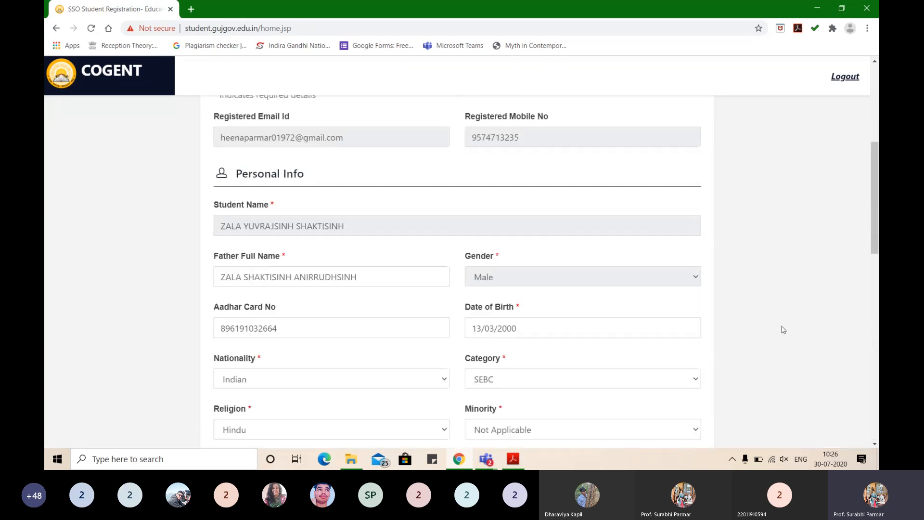
{"action": "scroll", "coordinate": [783, 330], "scroll_direction": "down", "scroll_amount": 6}
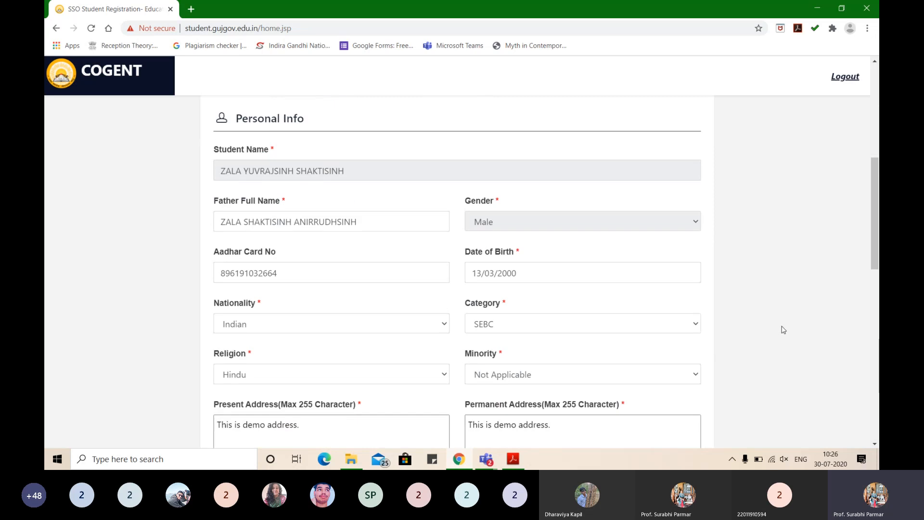
{"action": "scroll", "coordinate": [783, 330], "scroll_direction": "down", "scroll_amount": 6}
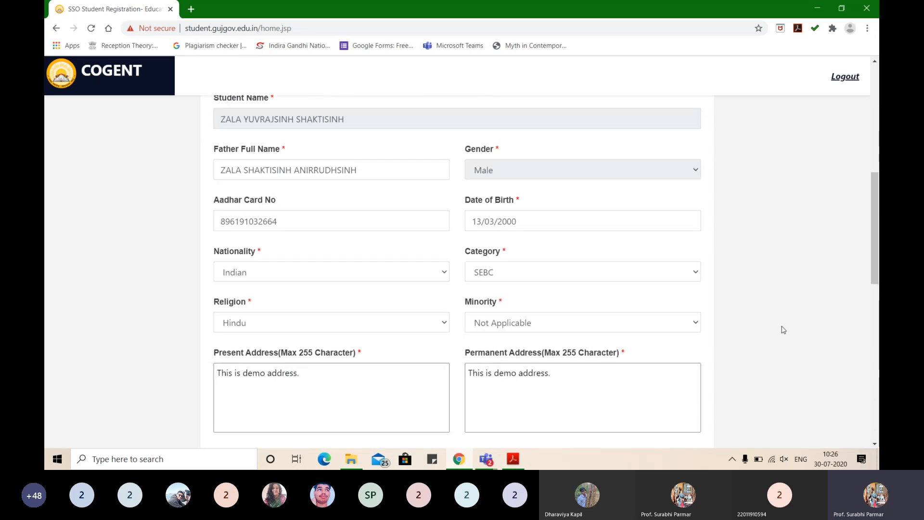
{"action": "scroll", "coordinate": [784, 330], "scroll_direction": "up", "scroll_amount": 4}
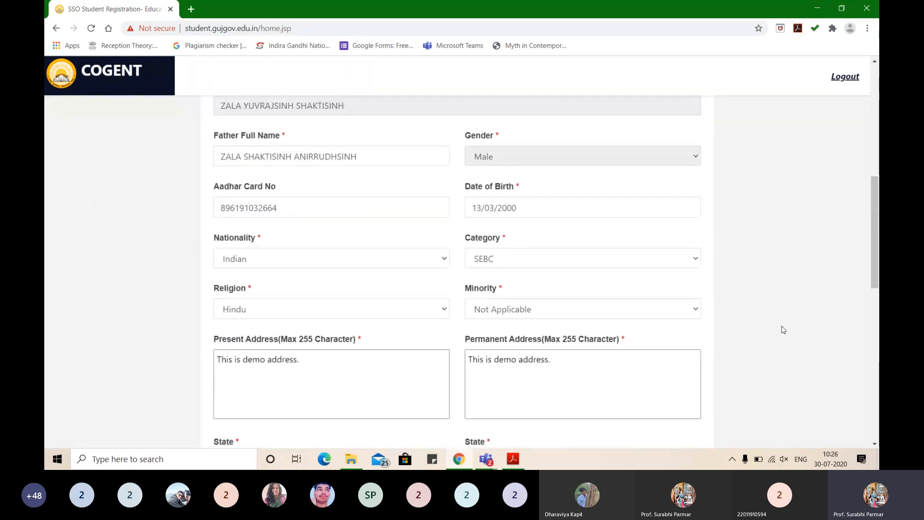
{"action": "scroll", "coordinate": [783, 330], "scroll_direction": "down", "scroll_amount": 10}
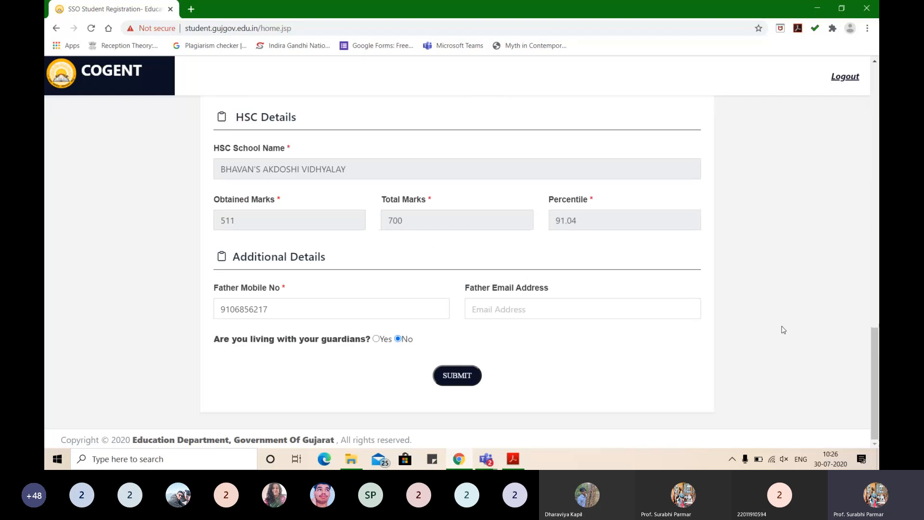
{"action": "left_click", "coordinate": [458, 382]}
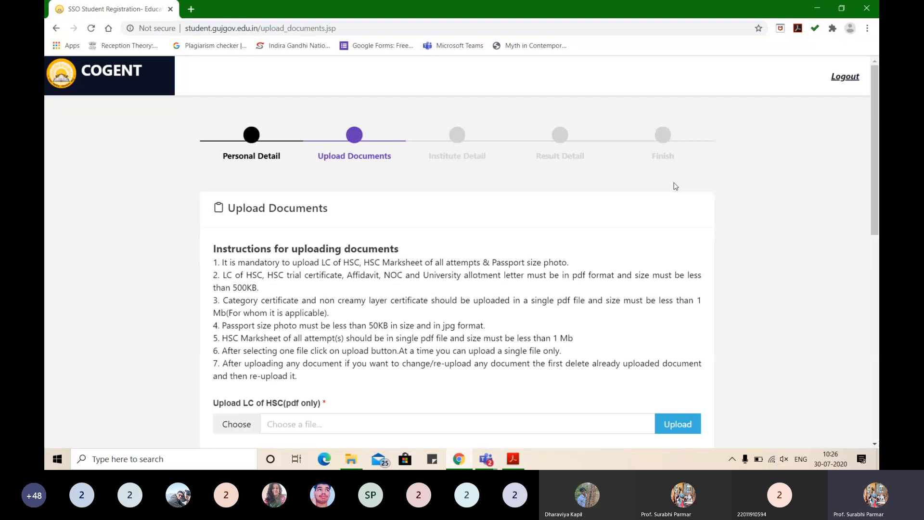
Step: Upload Demo LC_compressed.pdf from the Demo Student Documents folder as the LC of HSC
{"action": "scroll", "coordinate": [795, 200], "scroll_direction": "down", "scroll_amount": 1}
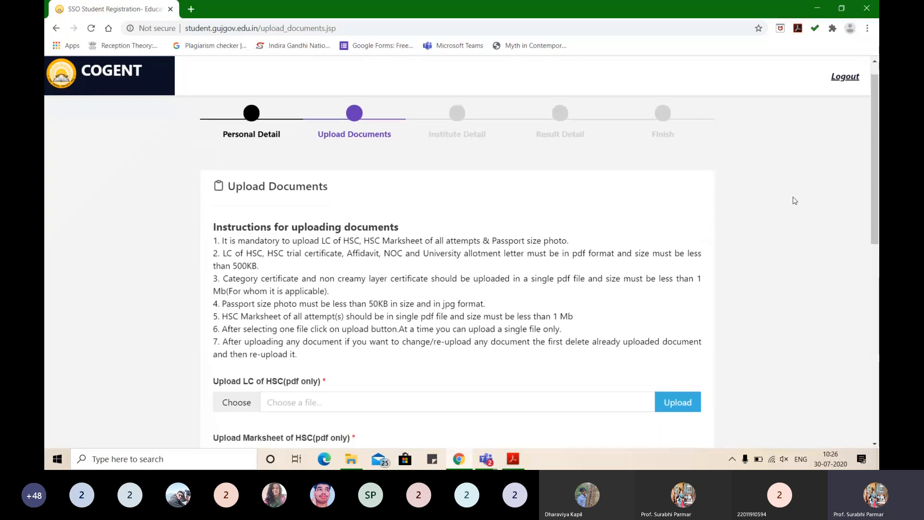
{"action": "scroll", "coordinate": [795, 200], "scroll_direction": "down", "scroll_amount": 2}
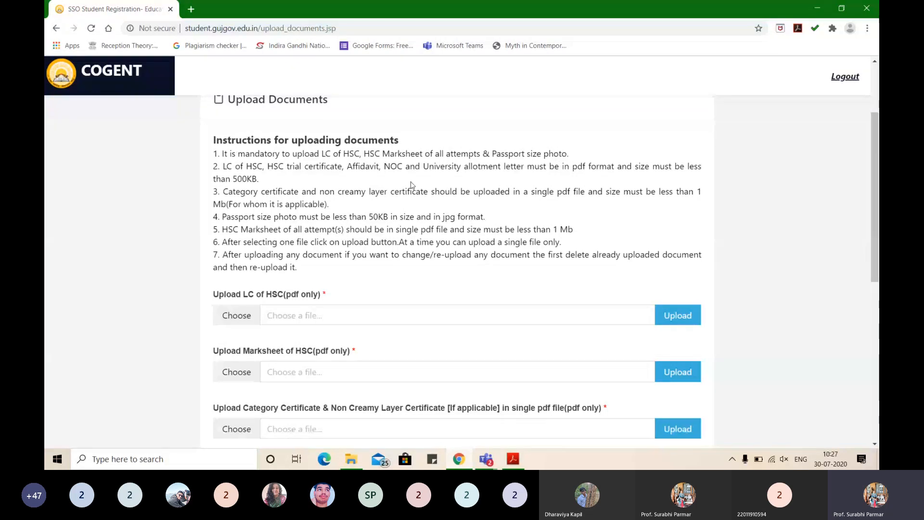
{"action": "left_click", "coordinate": [246, 325]}
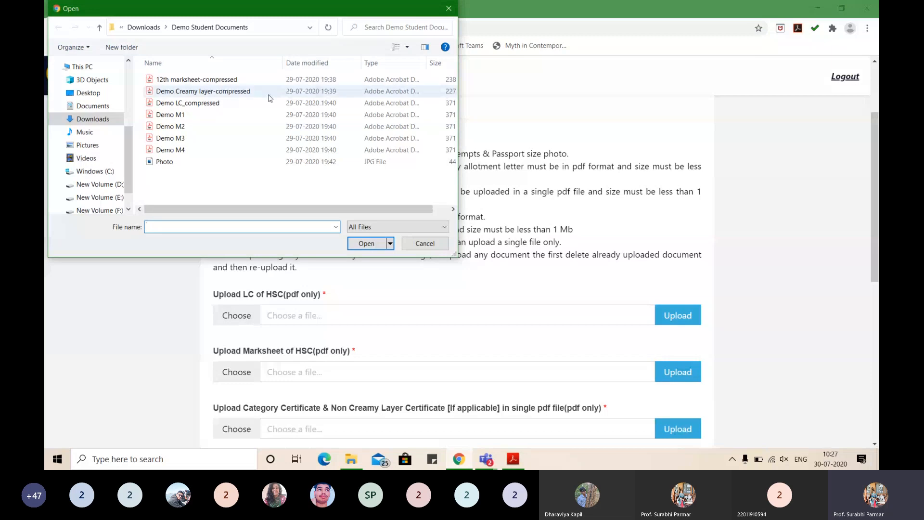
{"action": "left_click", "coordinate": [202, 102]}
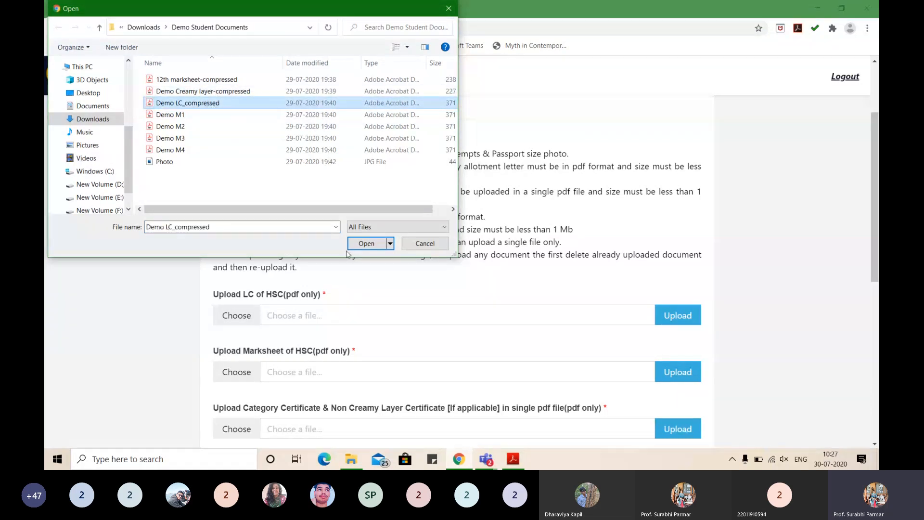
{"action": "left_click", "coordinate": [366, 243]}
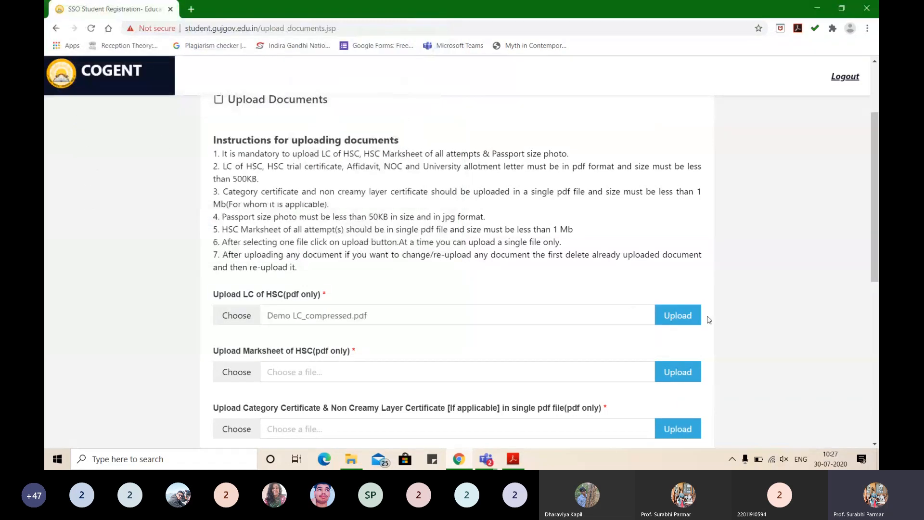
{"action": "left_click", "coordinate": [688, 315]}
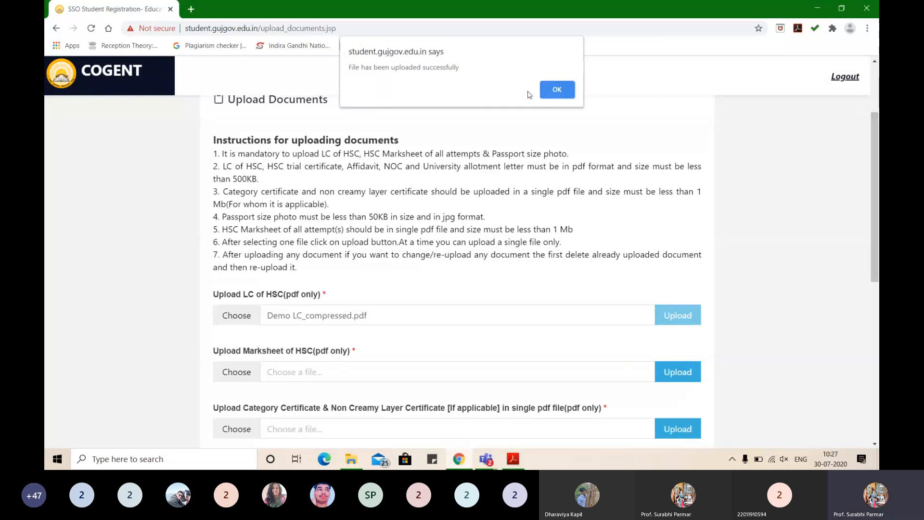
{"action": "left_click", "coordinate": [556, 91]}
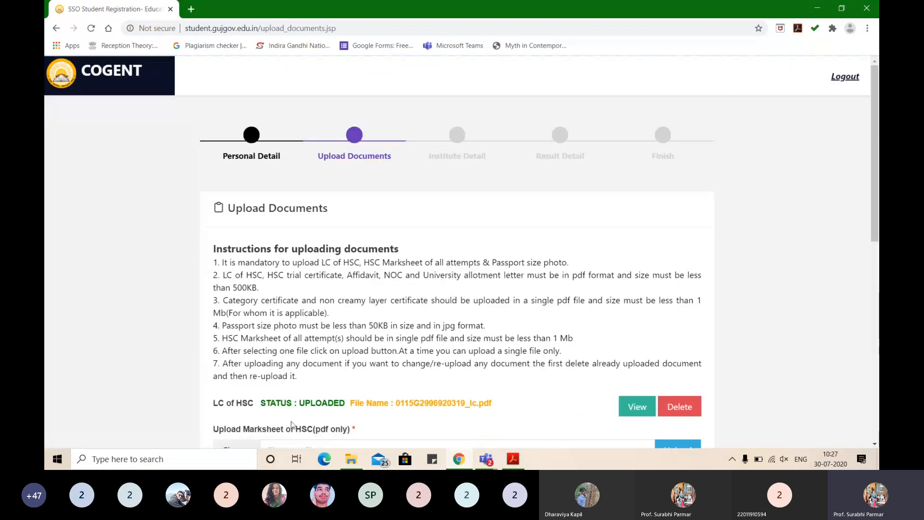
Step: Upload 12th marksheet-compressed.pdf from the Demo Student Documents folder as the Marksheet of HSC
{"action": "scroll", "coordinate": [208, 421], "scroll_direction": "down", "scroll_amount": 1}
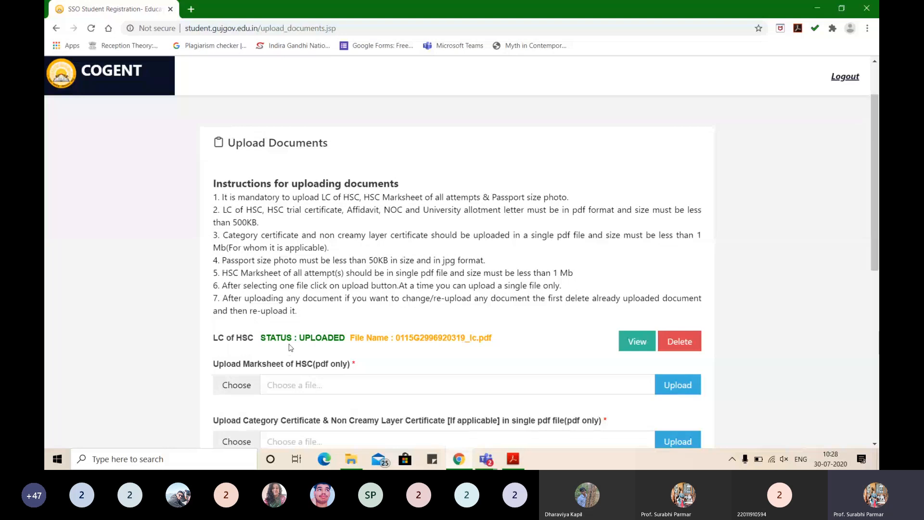
{"action": "left_click", "coordinate": [237, 385]}
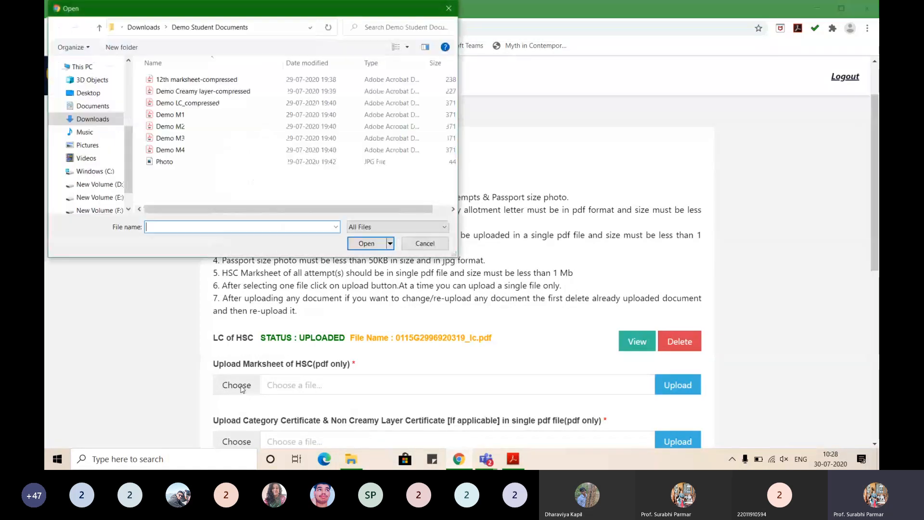
{"action": "left_click", "coordinate": [195, 79]}
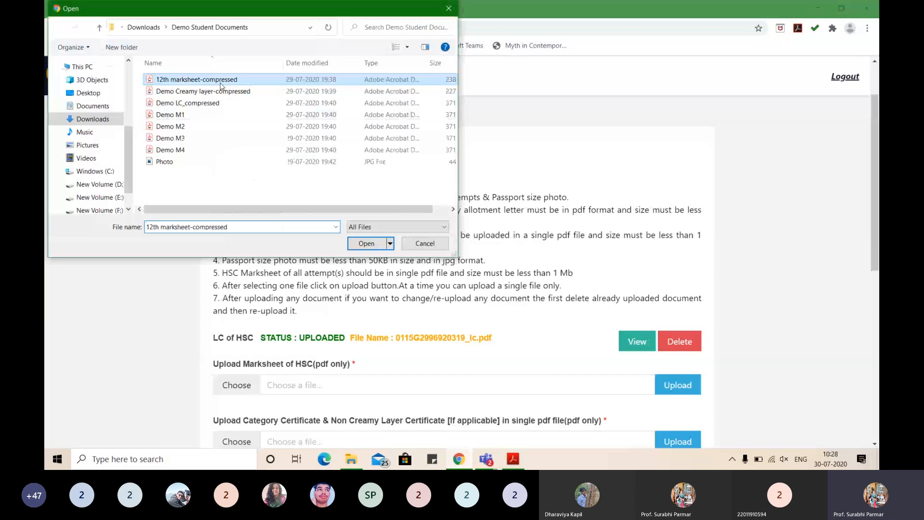
{"action": "left_click", "coordinate": [365, 244]}
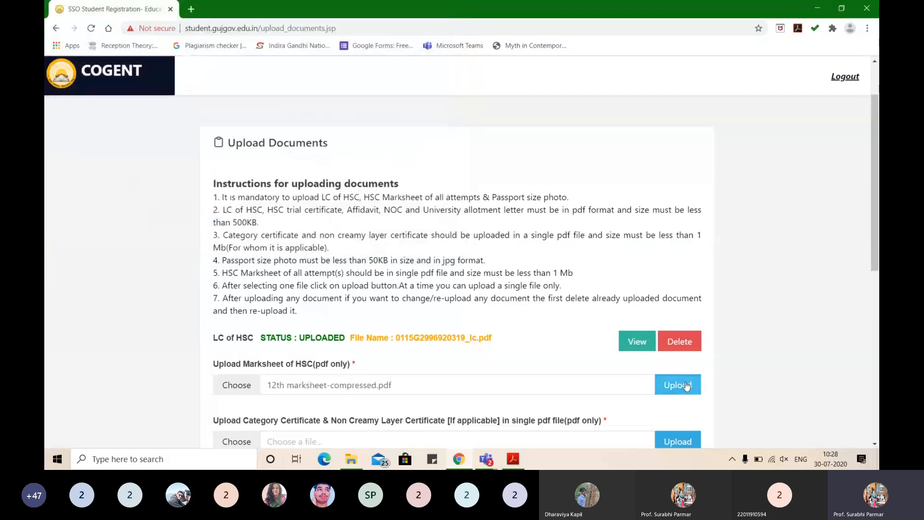
{"action": "left_click", "coordinate": [687, 386]}
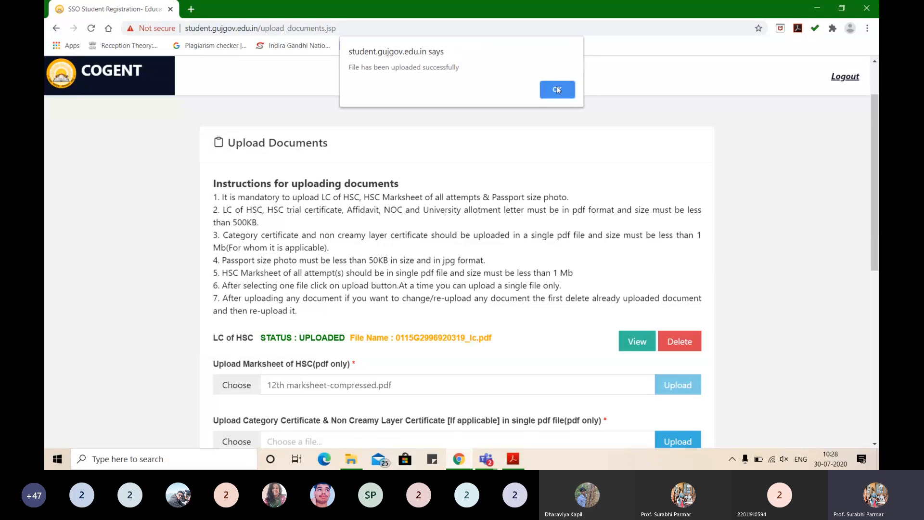
{"action": "left_click", "coordinate": [556, 89]}
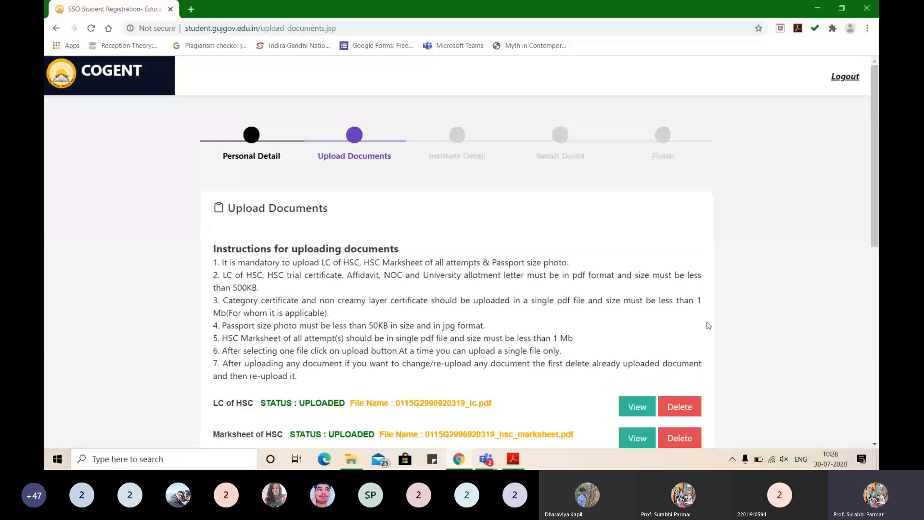
Step: Upload Demo Creamy layer-compressed.pdf as the Category Certificate & Non Creamy Layer Certificate
{"action": "scroll", "coordinate": [792, 309], "scroll_direction": "down", "scroll_amount": 5}
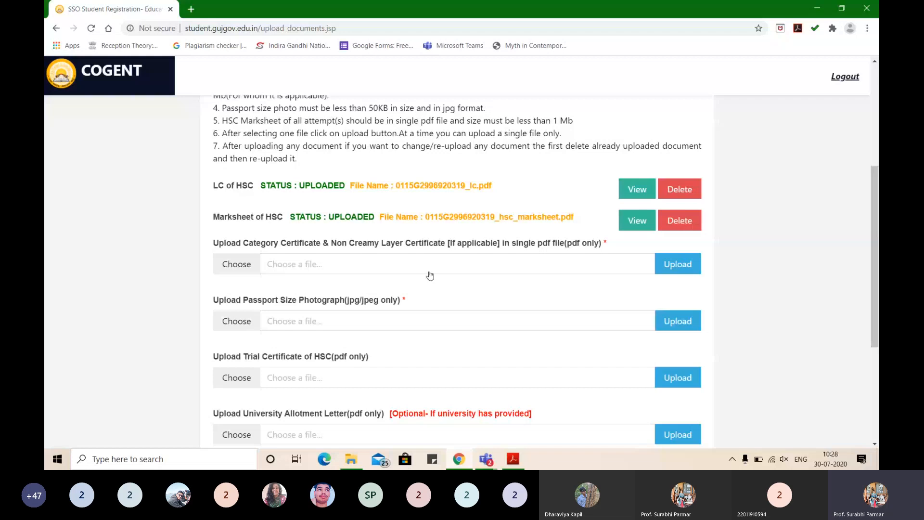
{"action": "left_click", "coordinate": [237, 264]}
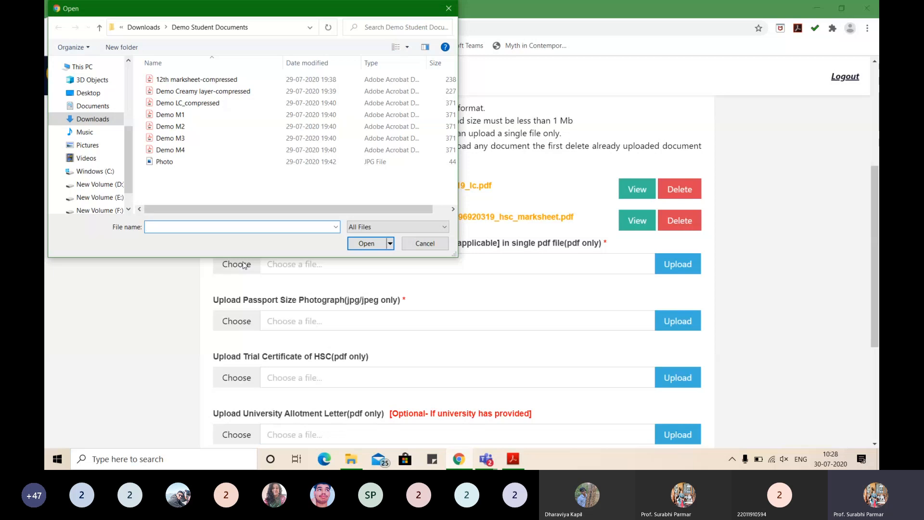
{"action": "left_click", "coordinate": [441, 244]}
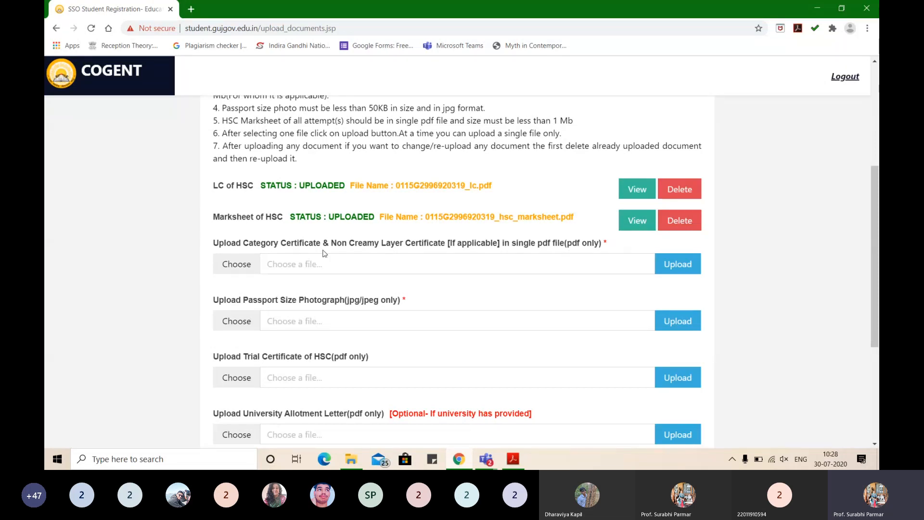
{"action": "left_click", "coordinate": [254, 266]}
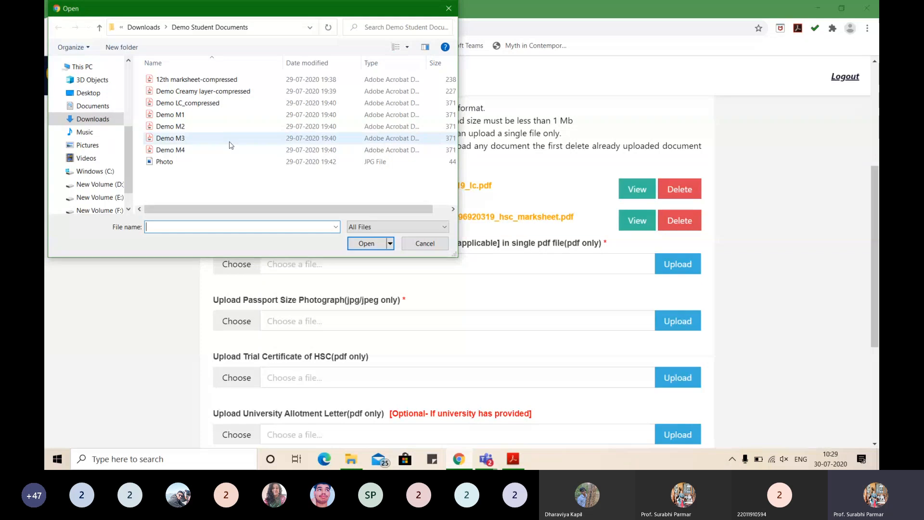
{"action": "left_click", "coordinate": [202, 91]}
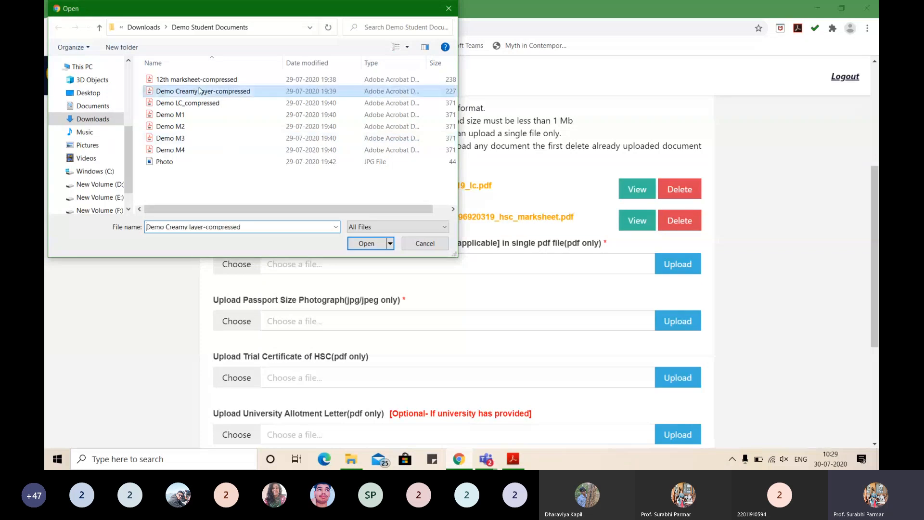
{"action": "left_click", "coordinate": [368, 244]}
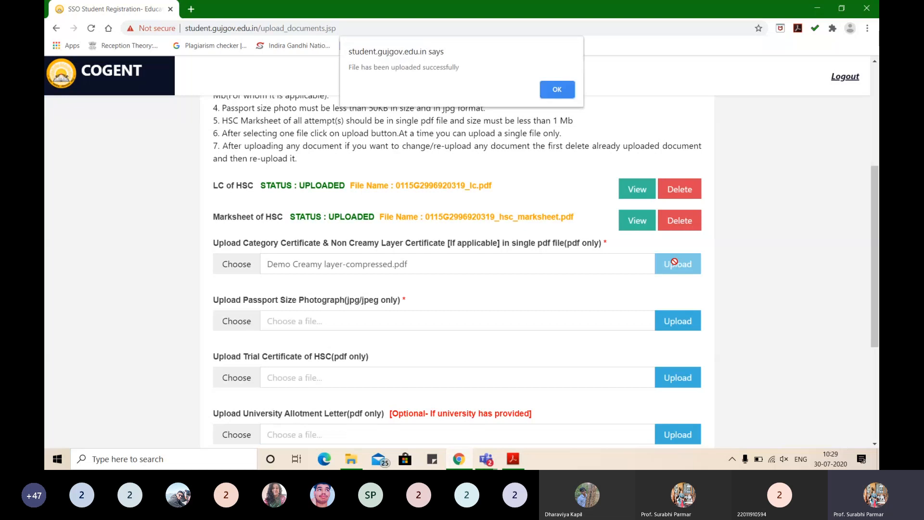
{"action": "left_click", "coordinate": [554, 92]}
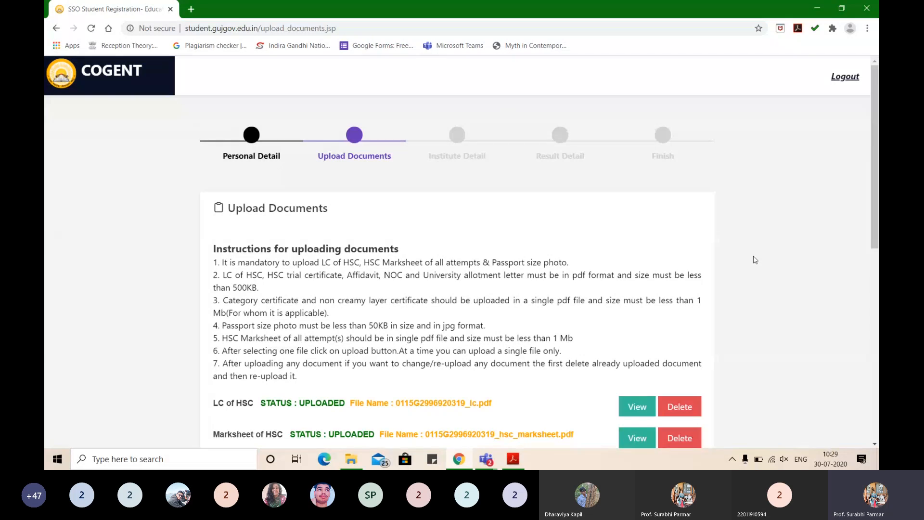
Step: Upload Photo.jpg from the Demo Student Documents folder as the Passport Size Photograph
{"action": "scroll", "coordinate": [754, 257], "scroll_direction": "down", "scroll_amount": 1}
{"action": "scroll", "coordinate": [753, 255], "scroll_direction": "down", "scroll_amount": 6}
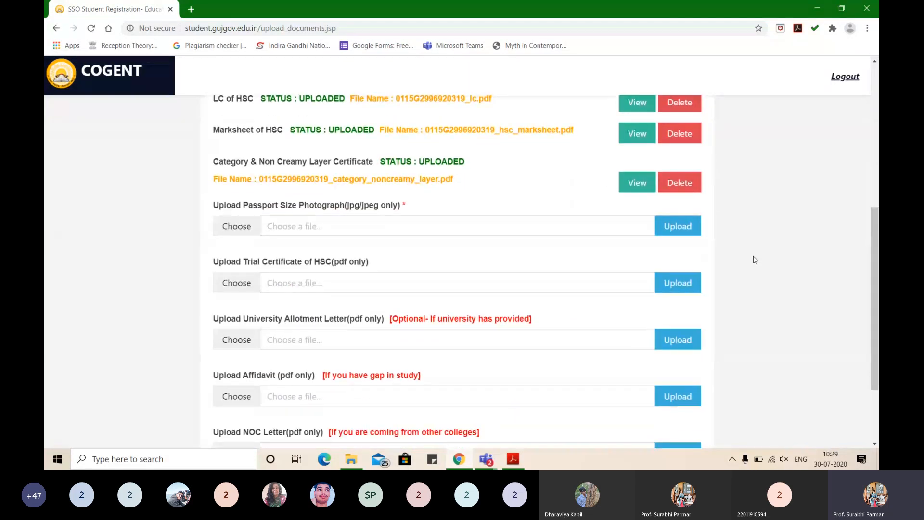
{"action": "left_click", "coordinate": [248, 226]}
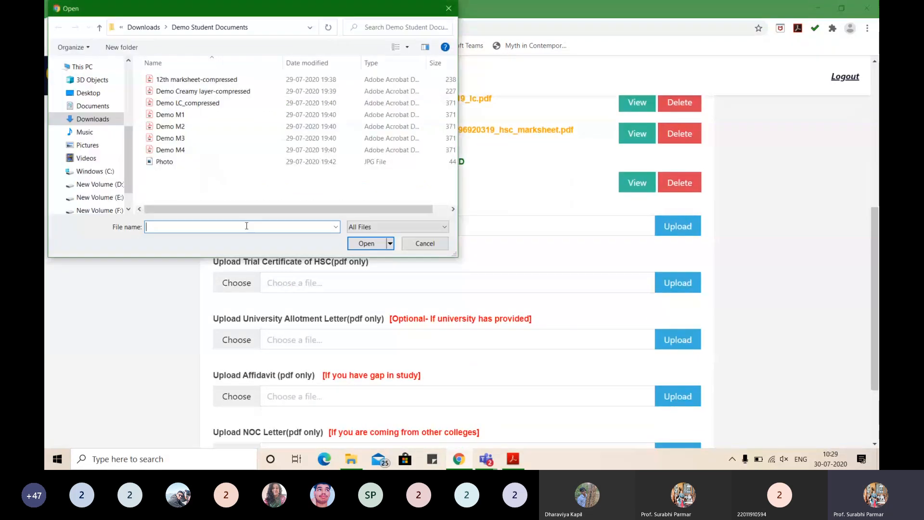
{"action": "left_click", "coordinate": [227, 162]}
{"action": "left_click", "coordinate": [366, 243]}
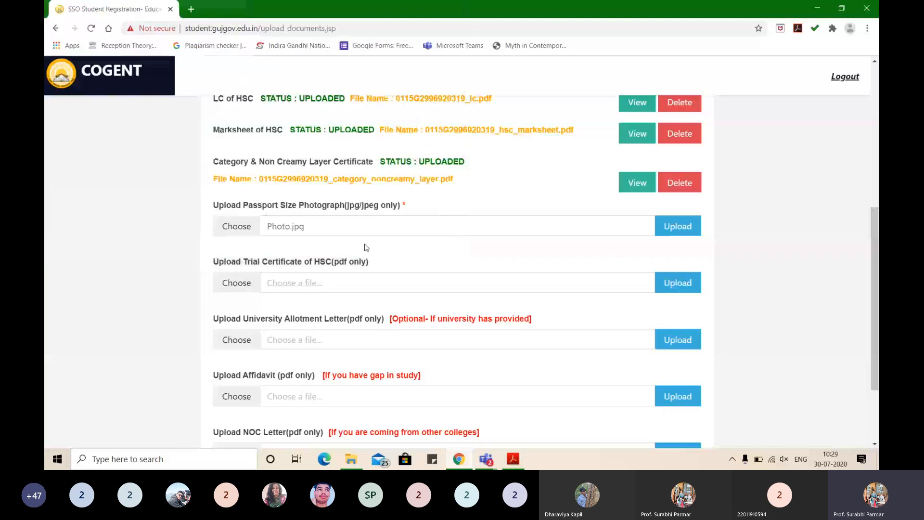
{"action": "left_click", "coordinate": [669, 228]}
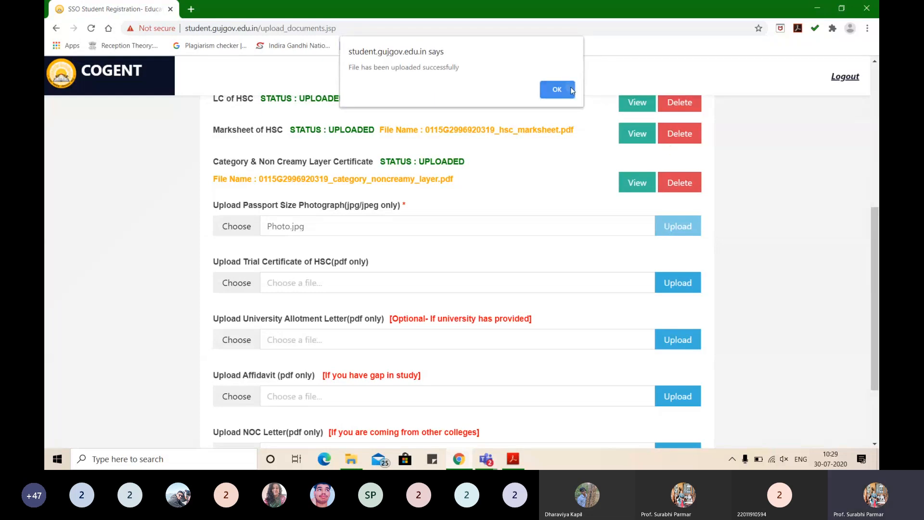
{"action": "left_click", "coordinate": [557, 90]}
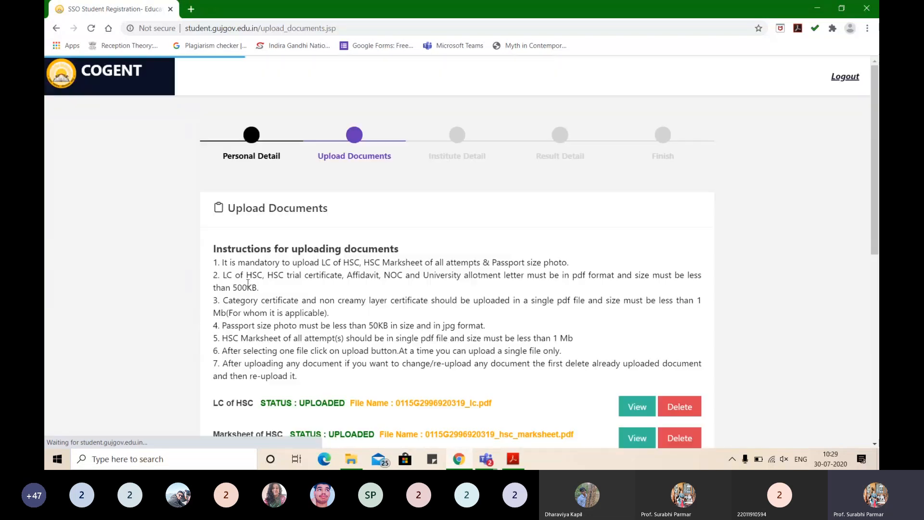
Step: Upload Demo LC_compressed.pdf as the Trial Certificate of HSC and review the list of uploaded documents
{"action": "scroll", "coordinate": [813, 284], "scroll_direction": "down", "scroll_amount": 10}
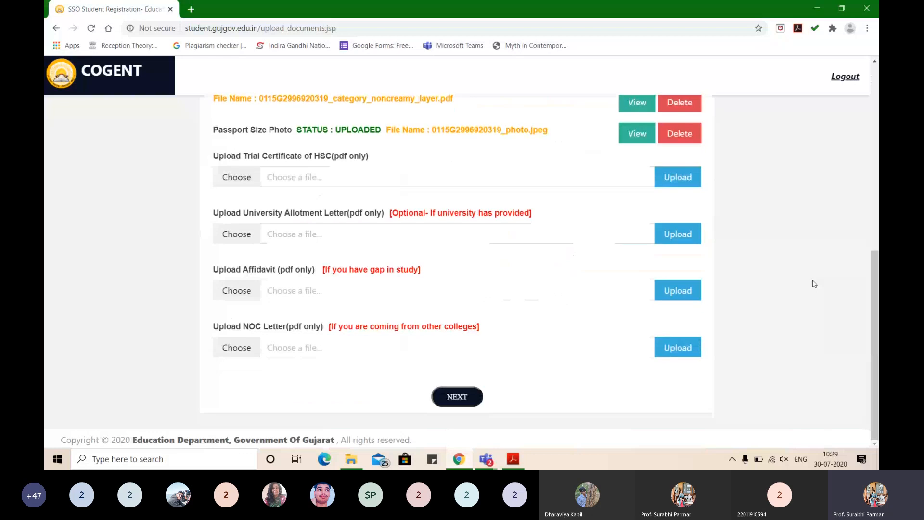
{"action": "left_click", "coordinate": [236, 177]}
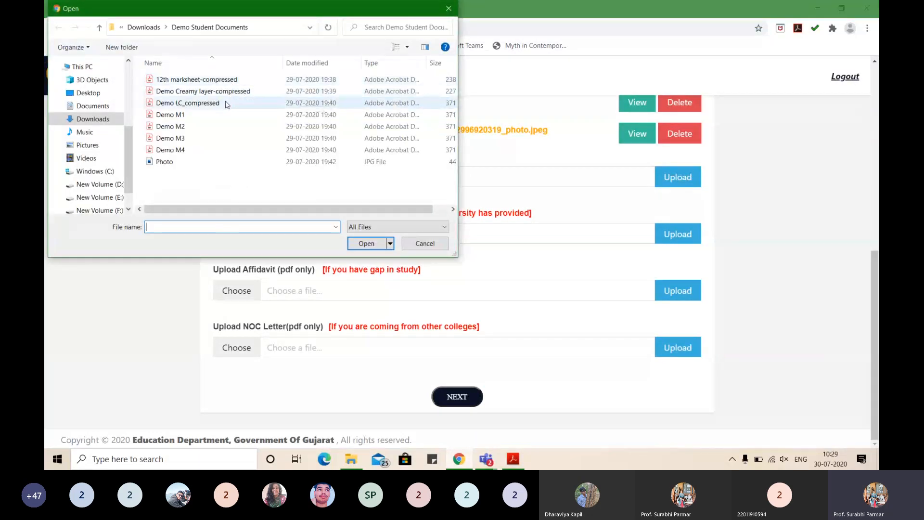
{"action": "left_click", "coordinate": [226, 104]}
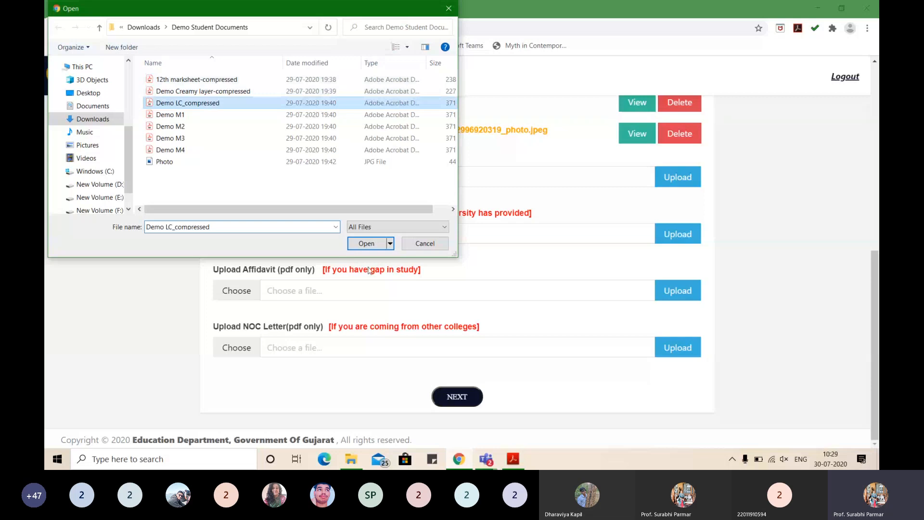
{"action": "left_click", "coordinate": [372, 249]}
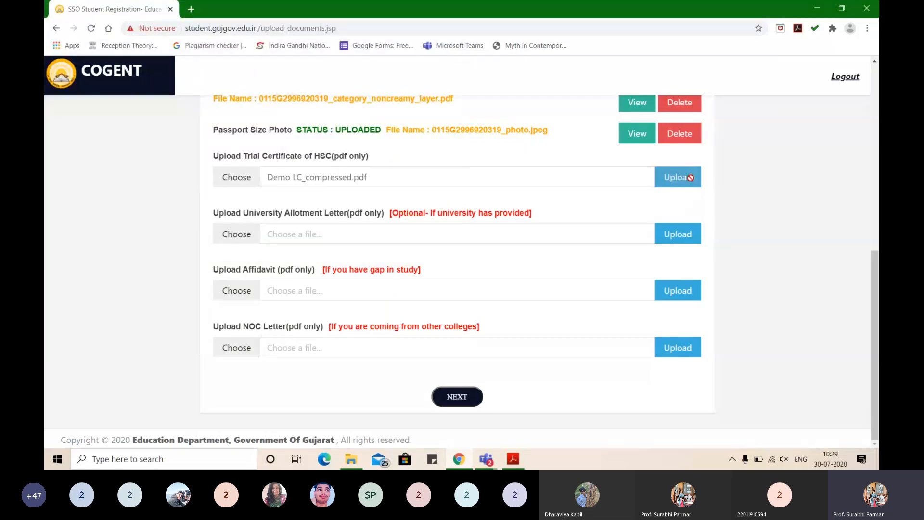
{"action": "left_click", "coordinate": [690, 177]}
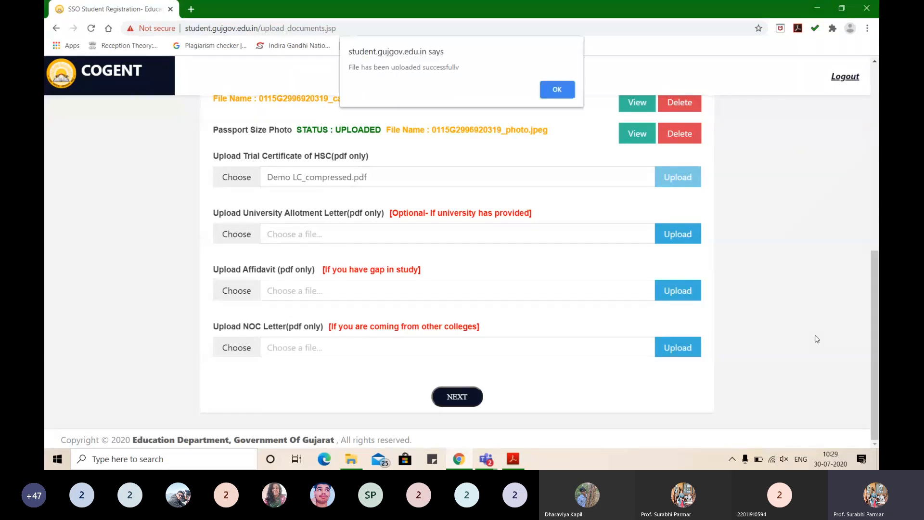
{"action": "left_click", "coordinate": [557, 90]}
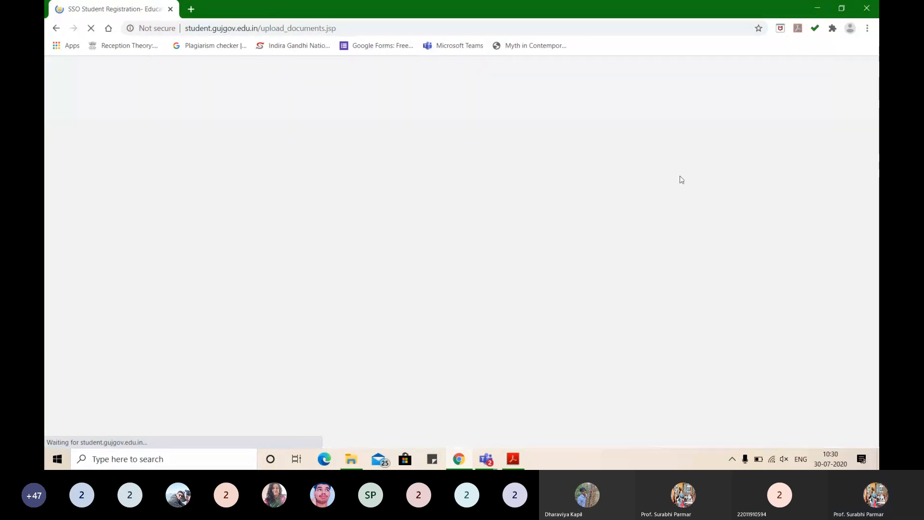
{"action": "scroll", "coordinate": [682, 206], "scroll_direction": "down", "scroll_amount": 1}
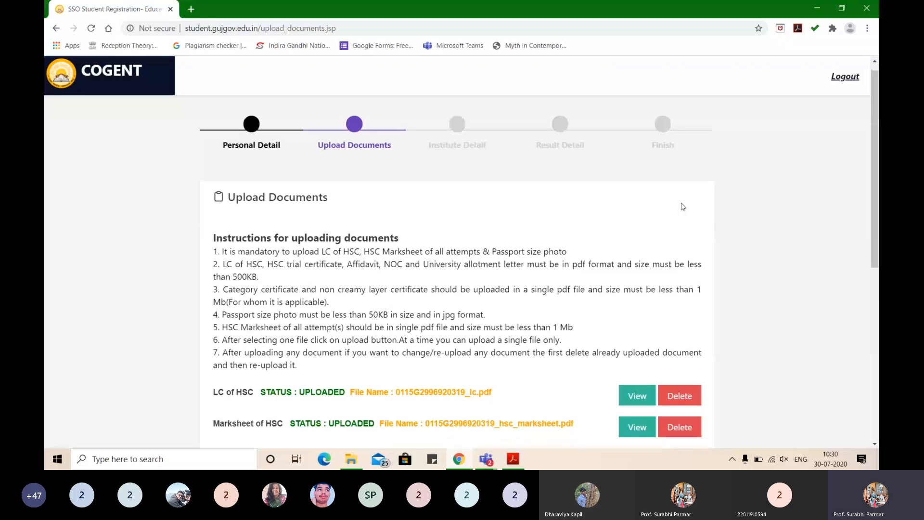
{"action": "scroll", "coordinate": [682, 206], "scroll_direction": "down", "scroll_amount": 4}
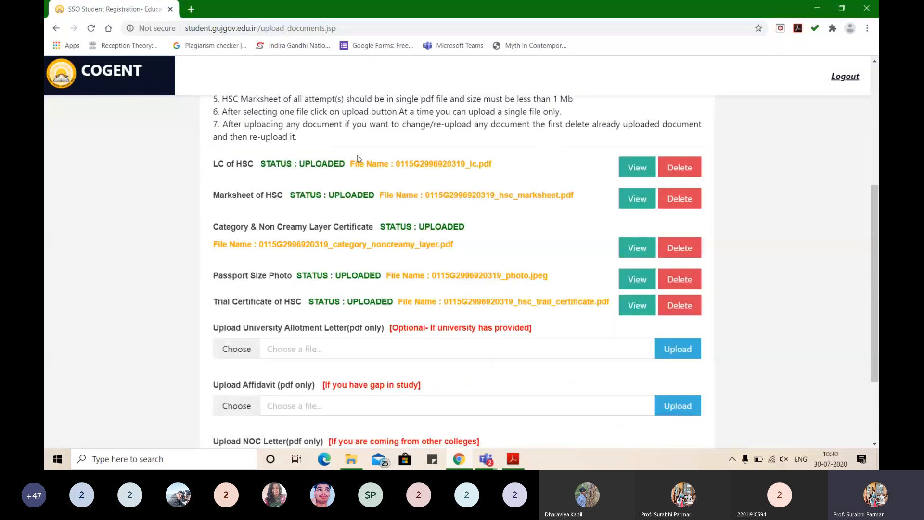
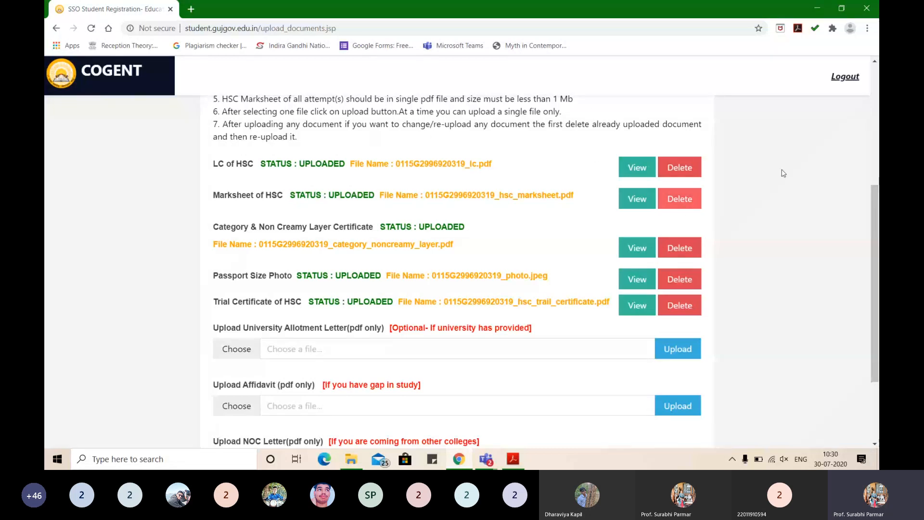
Step: Continue from the uploaded documents to the institute details and set the program level to UG
{"action": "scroll", "coordinate": [834, 178], "scroll_direction": "down", "scroll_amount": 3}
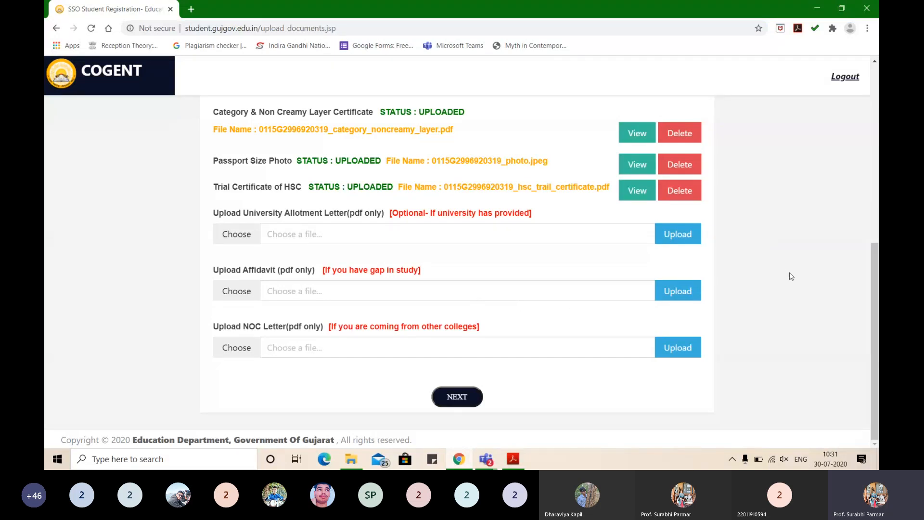
{"action": "left_click", "coordinate": [463, 394]}
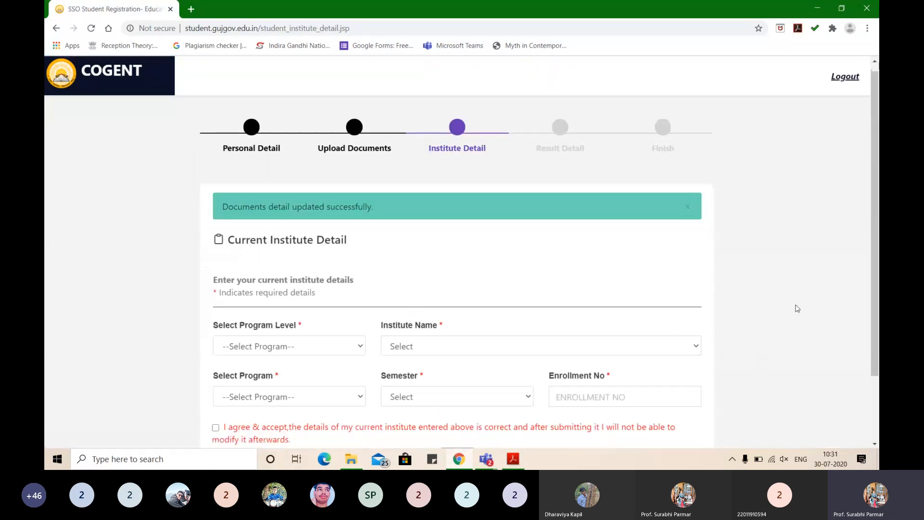
{"action": "scroll", "coordinate": [798, 309], "scroll_direction": "down", "scroll_amount": 1}
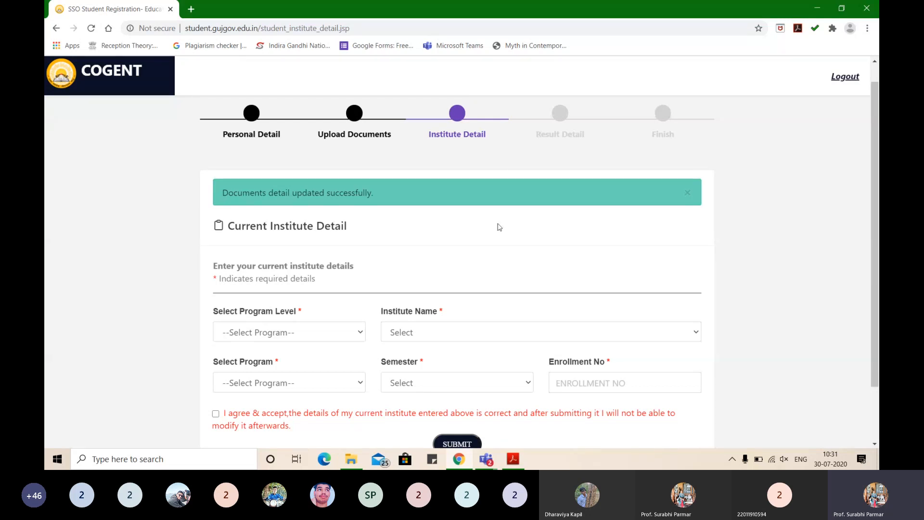
{"action": "scroll", "coordinate": [612, 205], "scroll_direction": "down", "scroll_amount": 3}
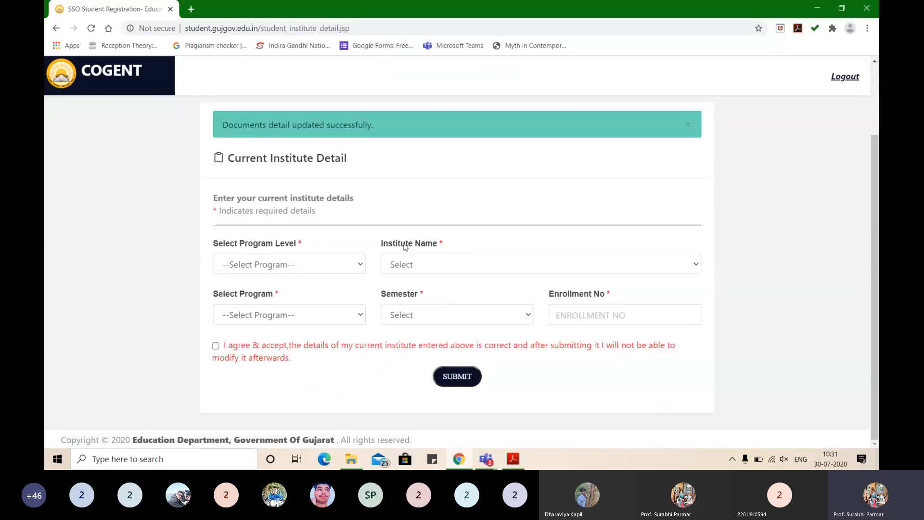
{"action": "left_click", "coordinate": [348, 271]}
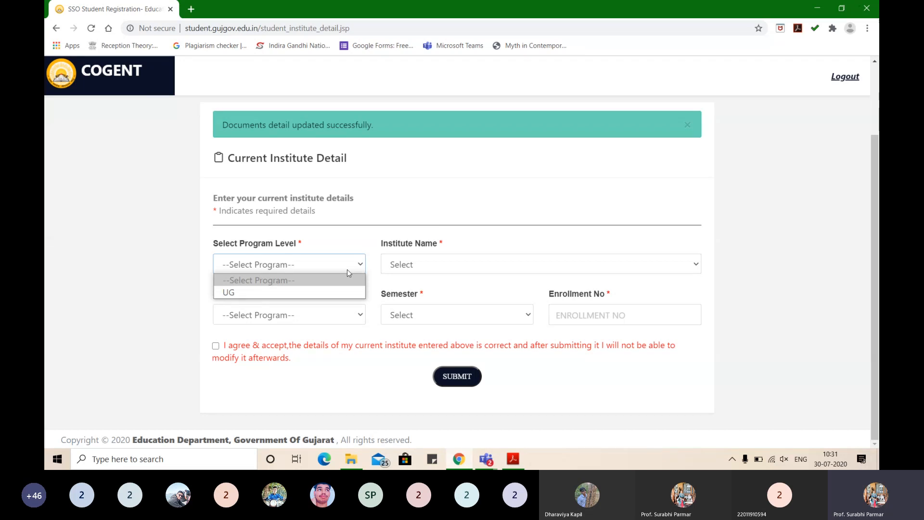
{"action": "left_click", "coordinate": [329, 291]}
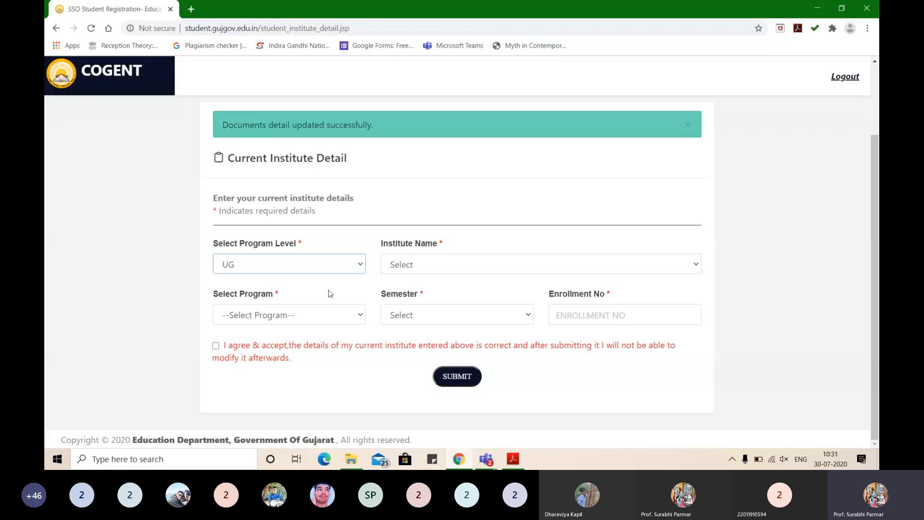
Step: Select GOVERNMENT COMMERCE COLLEGE, JAMNAGAR as the current institute
{"action": "left_click", "coordinate": [421, 266]}
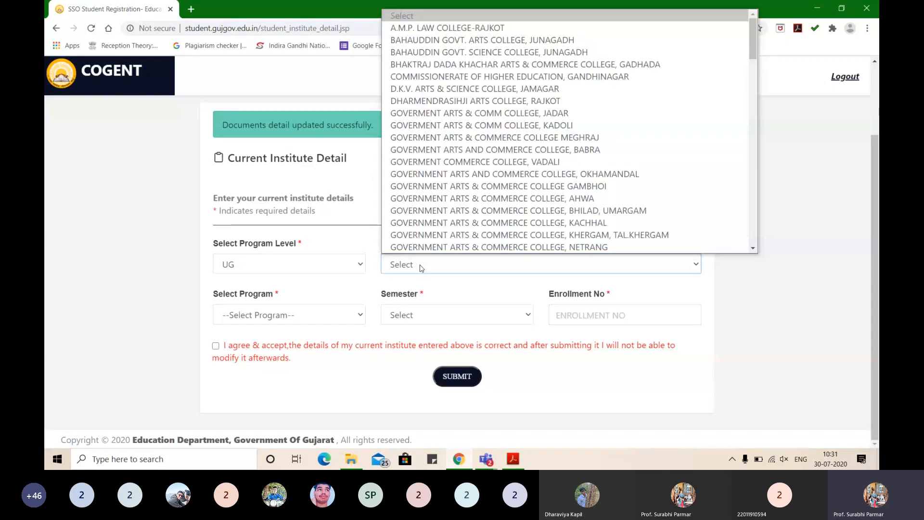
{"action": "left_click", "coordinate": [766, 302]}
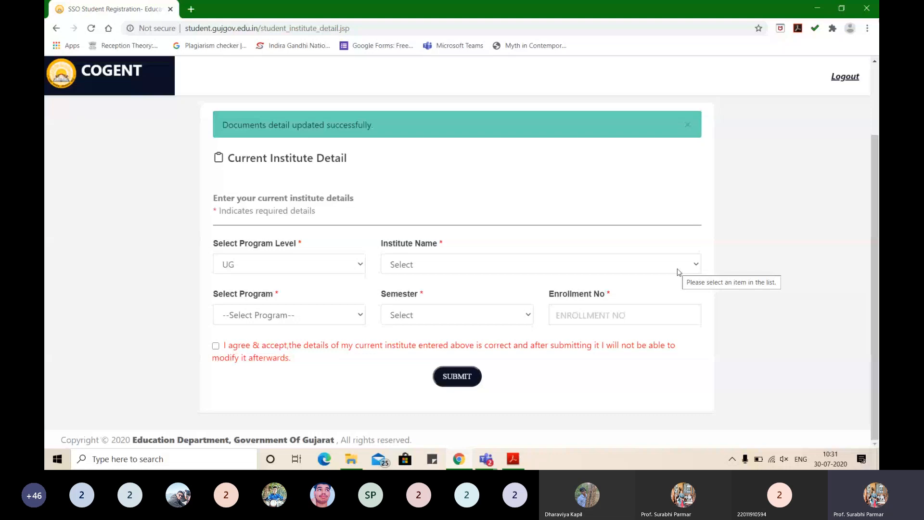
{"action": "left_click", "coordinate": [653, 263]}
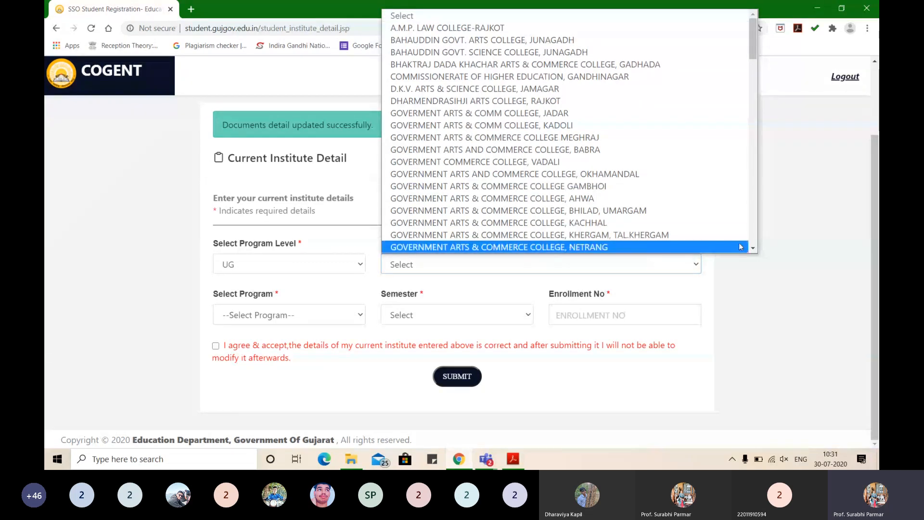
{"action": "left_click_drag", "start_coordinate": [755, 250], "coordinate": [755, 252]}
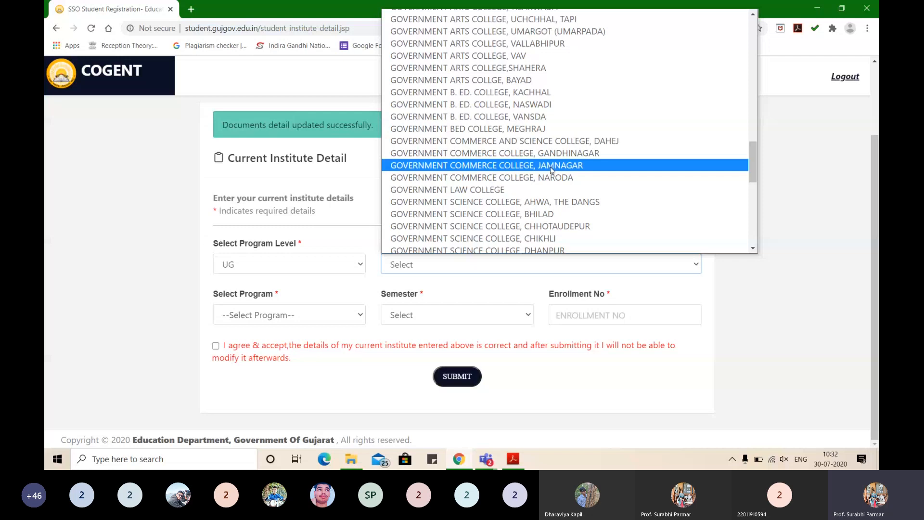
{"action": "left_click", "coordinate": [551, 168]}
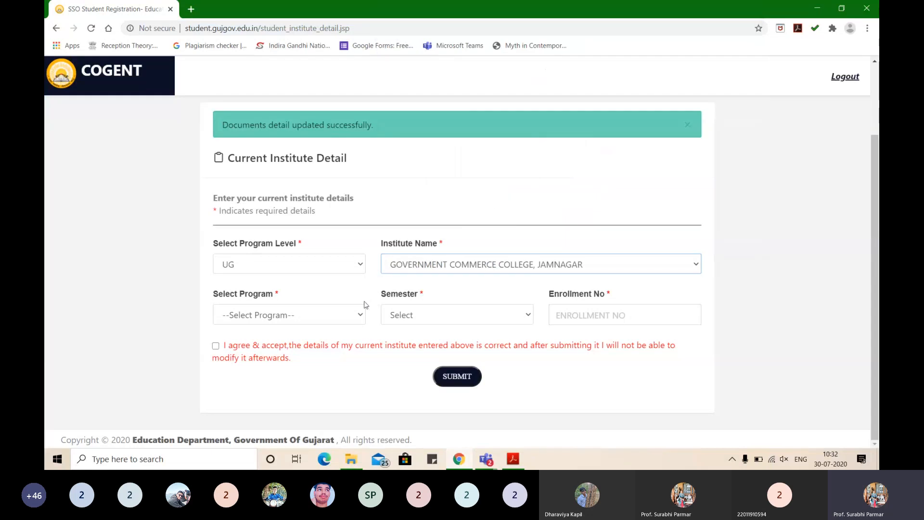
Step: Set the program to BCOM and the semester to SEM-3 in the current institute details
{"action": "left_click", "coordinate": [358, 315]}
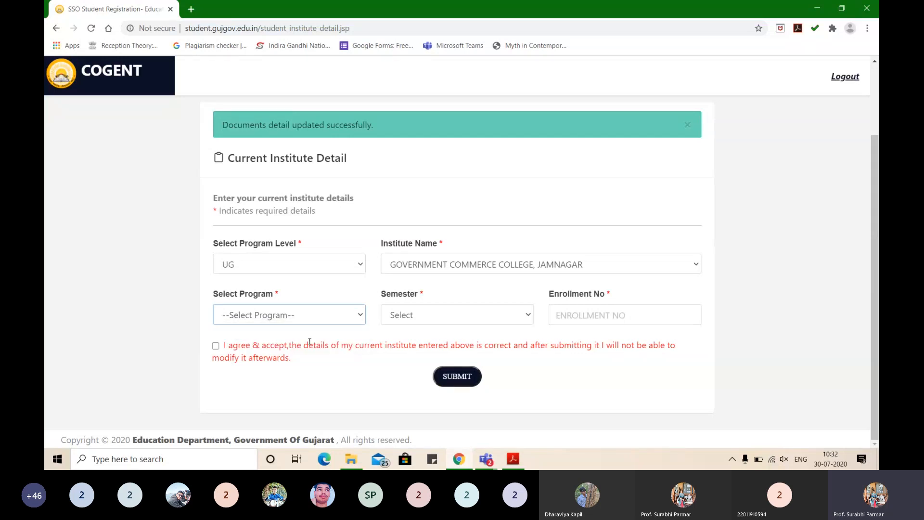
{"action": "left_click", "coordinate": [309, 343]}
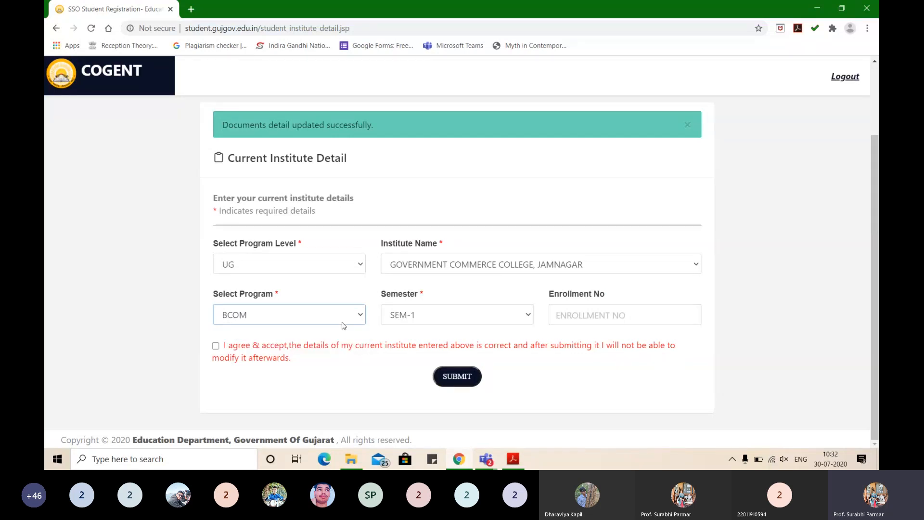
{"action": "left_click", "coordinate": [433, 317]}
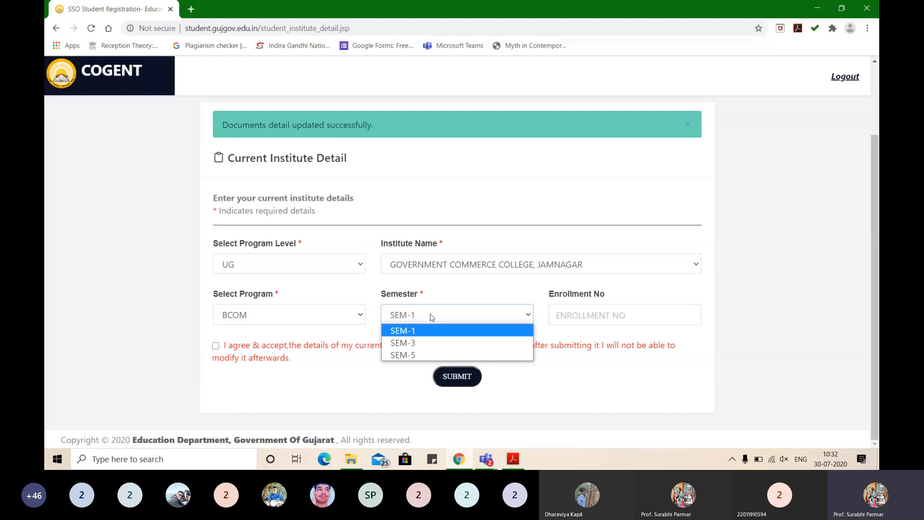
{"action": "left_click", "coordinate": [419, 344]}
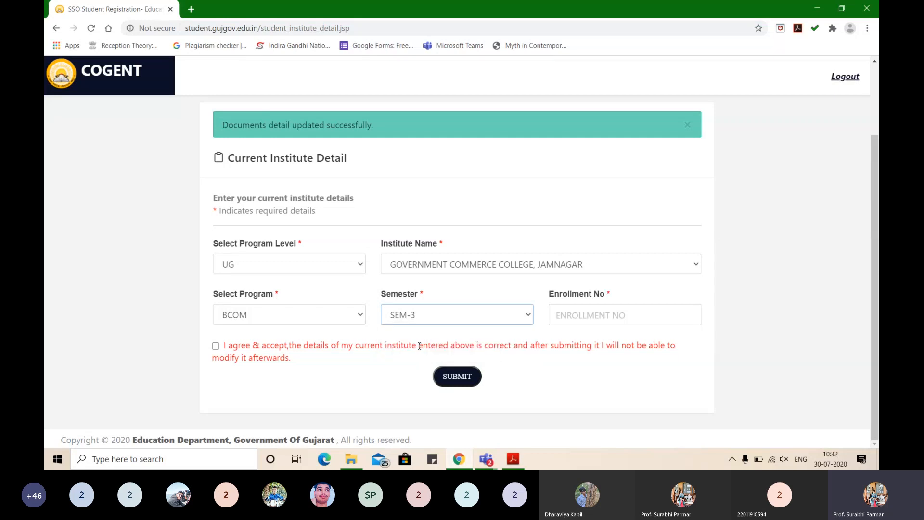
Step: Enter the student's enrollment number in the current institute details
{"action": "left_click", "coordinate": [583, 312]}
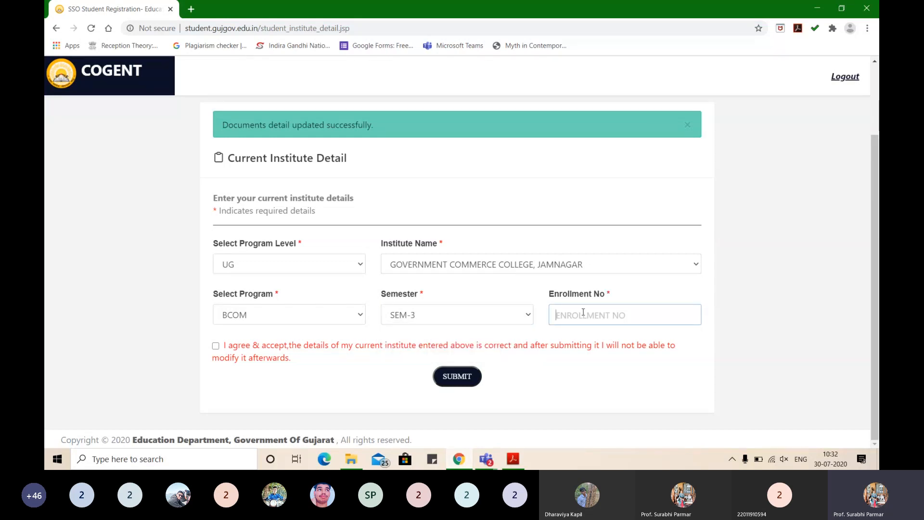
{"action": "key", "text": "BackSpace"}
{"action": "key", "text": "BackSpace"}
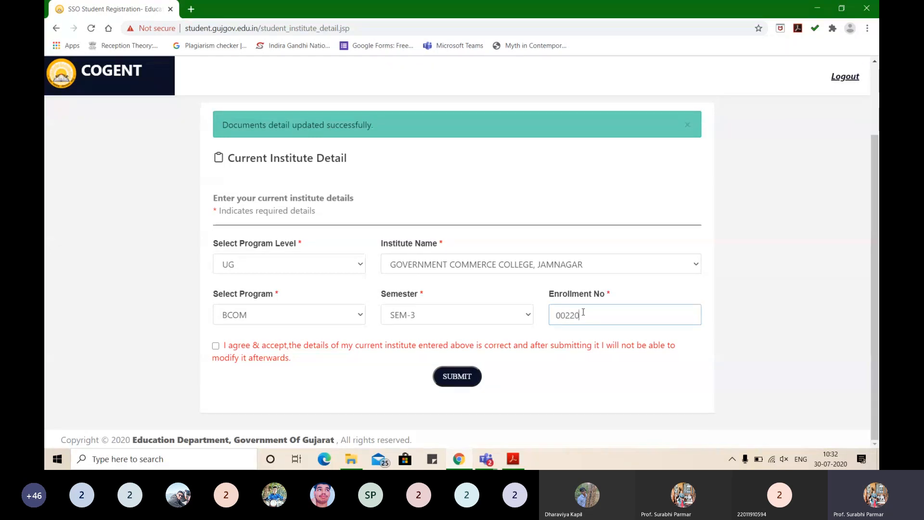
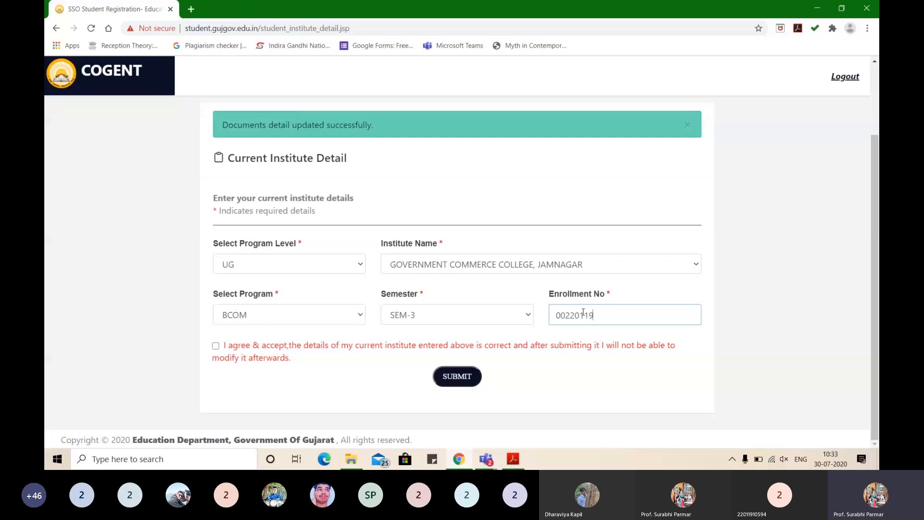
Step: Accept the declaration that the institute details are correct, submit them and confirm the update
{"action": "left_click", "coordinate": [460, 382]}
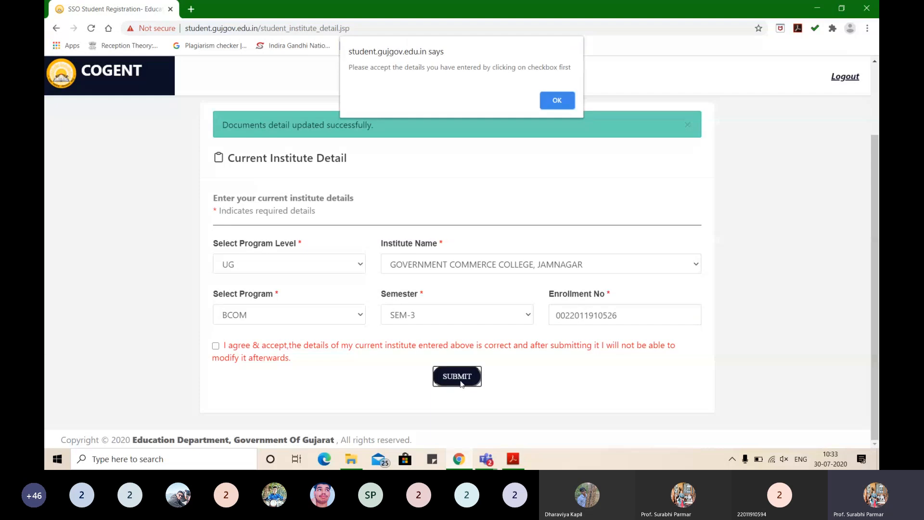
{"action": "left_click", "coordinate": [558, 100]}
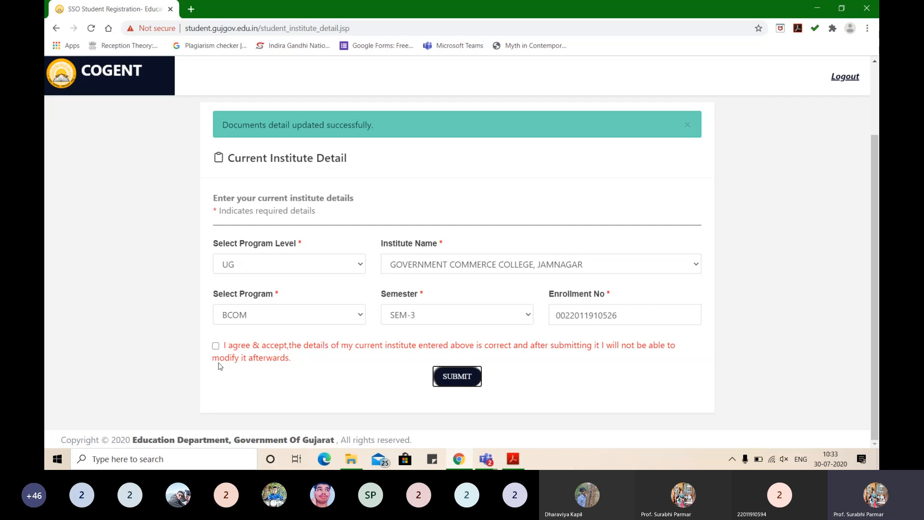
{"action": "left_click", "coordinate": [216, 347]}
{"action": "left_click", "coordinate": [214, 348]}
{"action": "left_click", "coordinate": [216, 347]}
{"action": "left_click", "coordinate": [459, 382]}
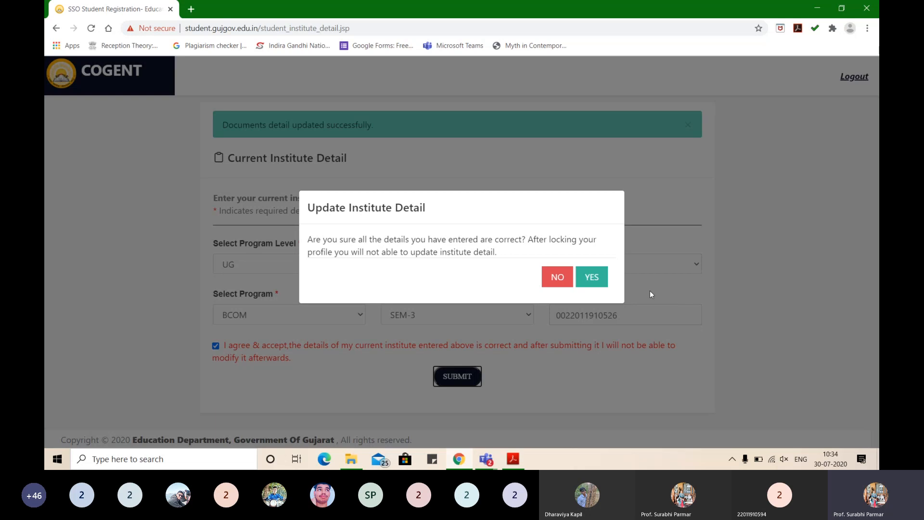
{"action": "left_click", "coordinate": [596, 282]}
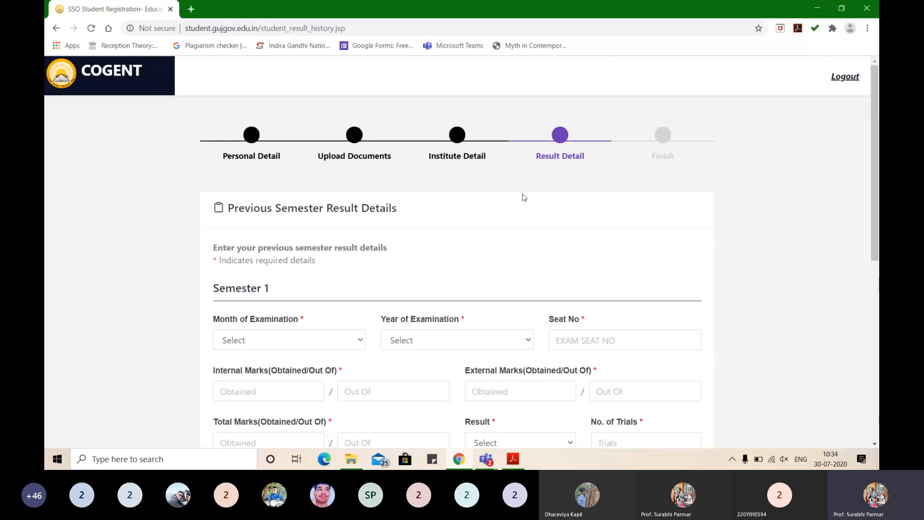
Step: Look over the previous semester result form and set the Semester 1 examination to November 2019
{"action": "scroll", "coordinate": [524, 198], "scroll_direction": "down", "scroll_amount": 3}
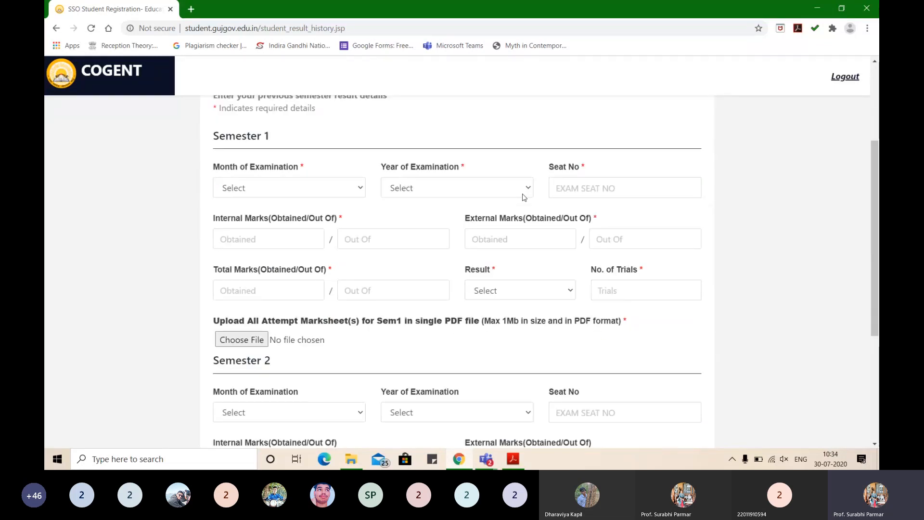
{"action": "scroll", "coordinate": [524, 197], "scroll_direction": "down", "scroll_amount": 1}
{"action": "scroll", "coordinate": [525, 198], "scroll_direction": "down", "scroll_amount": 1}
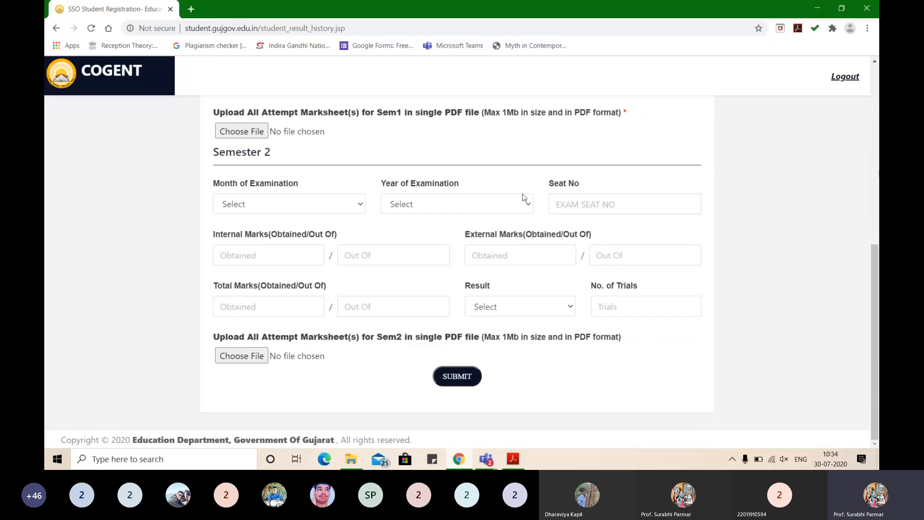
{"action": "scroll", "coordinate": [525, 198], "scroll_direction": "up", "scroll_amount": 8}
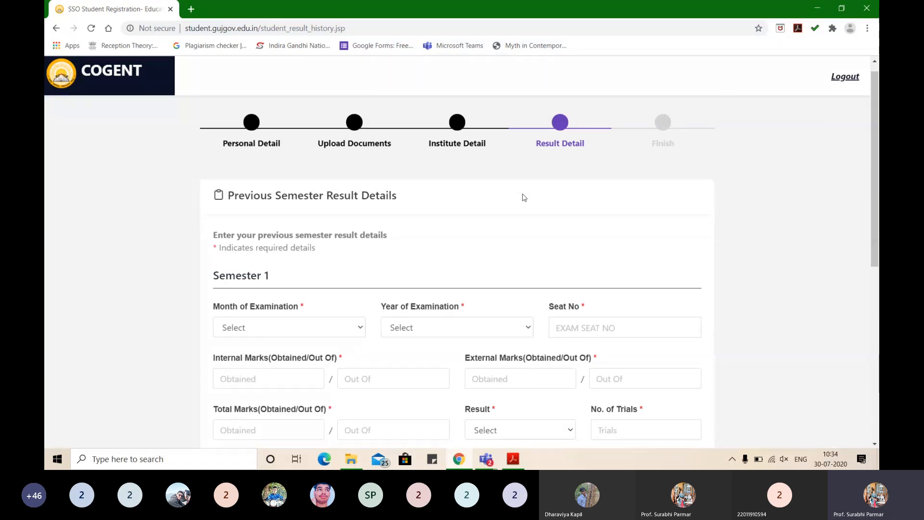
{"action": "scroll", "coordinate": [524, 197], "scroll_direction": "down", "scroll_amount": 2}
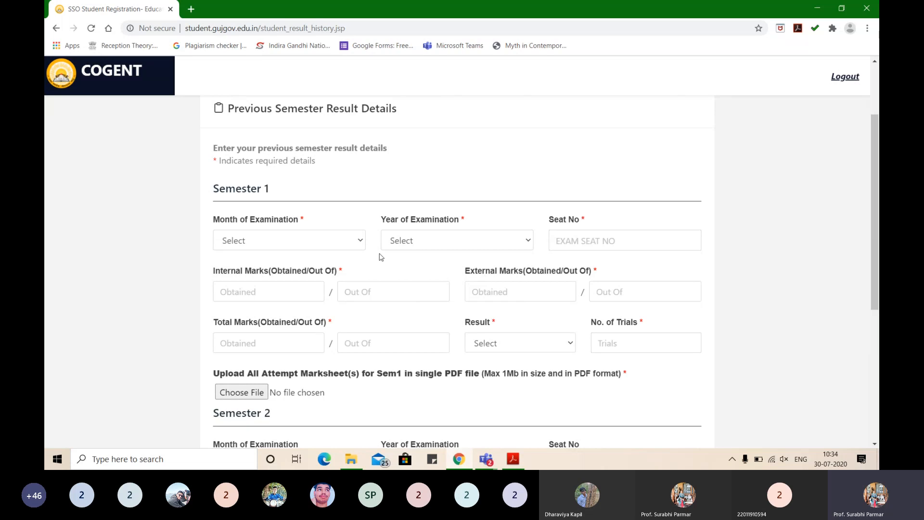
{"action": "left_click", "coordinate": [362, 251]}
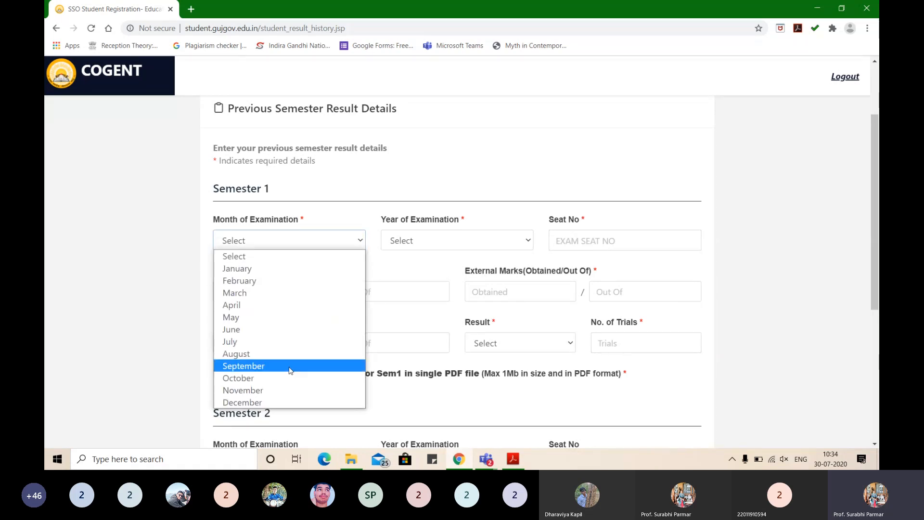
{"action": "left_click", "coordinate": [263, 391]}
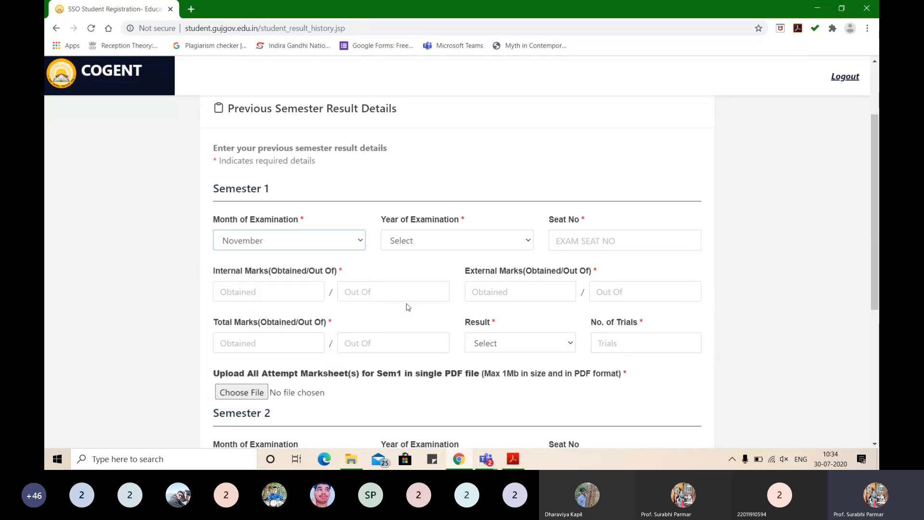
{"action": "left_click", "coordinate": [439, 245]}
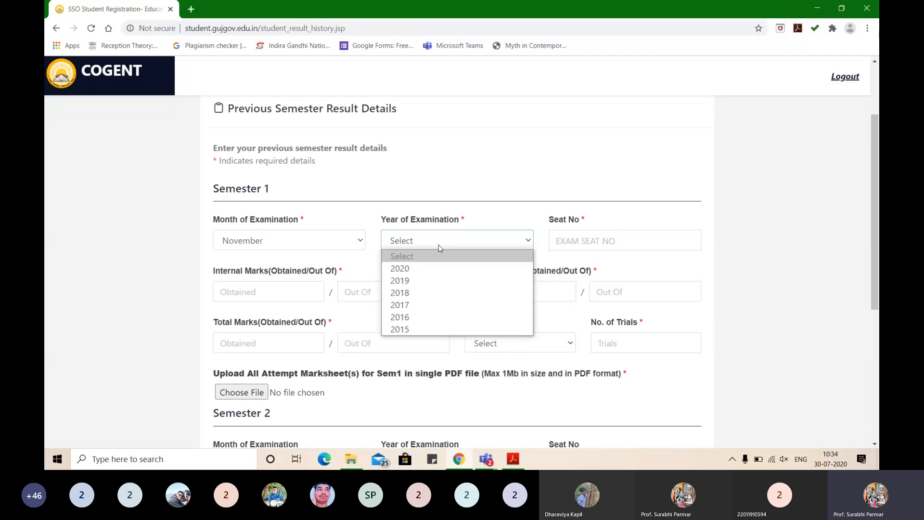
{"action": "left_click", "coordinate": [429, 281]}
Step: Enter the student's exam seat number for Semester 1
{"action": "left_click", "coordinate": [629, 233]}
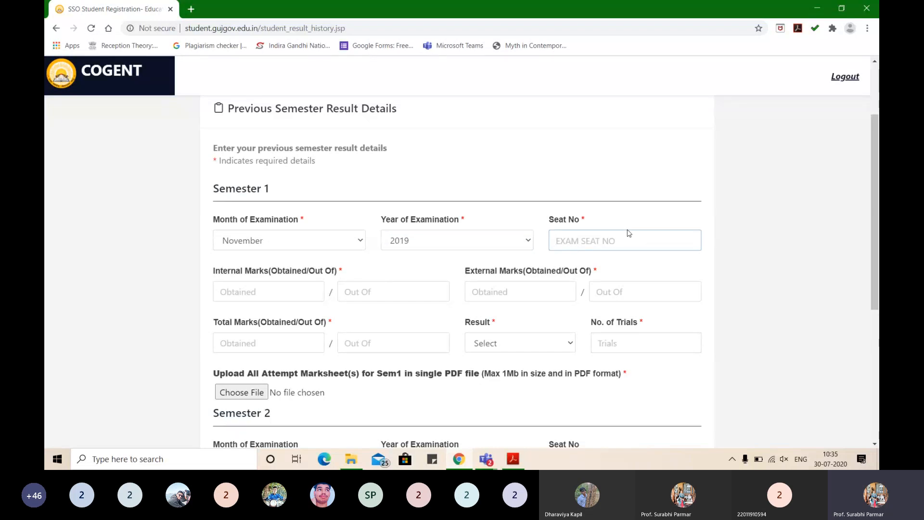
{"action": "type", "text": "105066"}
Step: Set the Semester 1 internal marks to 199 obtained out of 240
{"action": "left_click", "coordinate": [271, 292]}
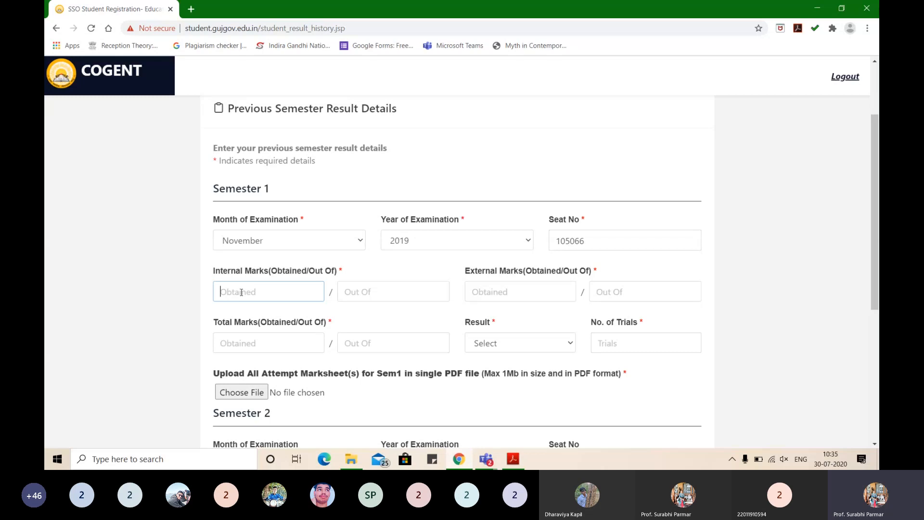
{"action": "type", "text": "199"}
{"action": "left_click", "coordinate": [375, 295]}
{"action": "type", "text": "240"}
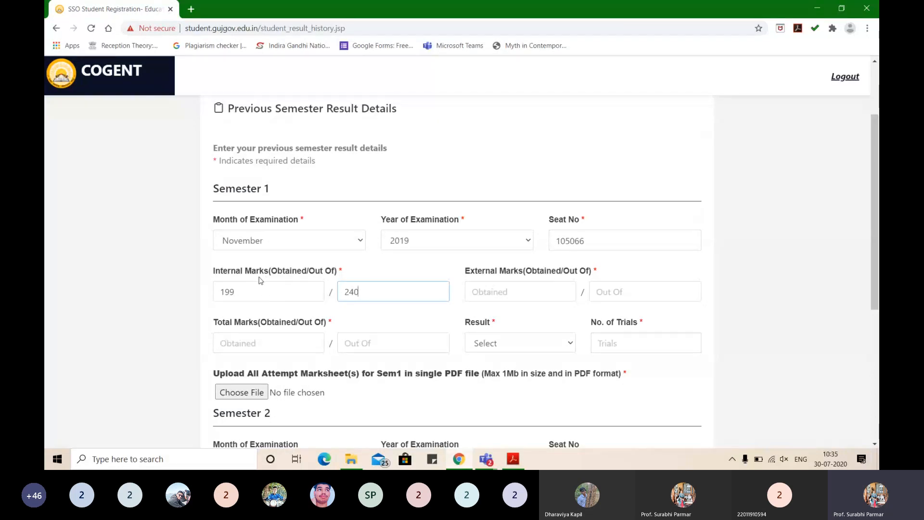
Step: Set the Semester 1 external marks to 330 obtained out of 560
{"action": "left_click", "coordinate": [502, 293]}
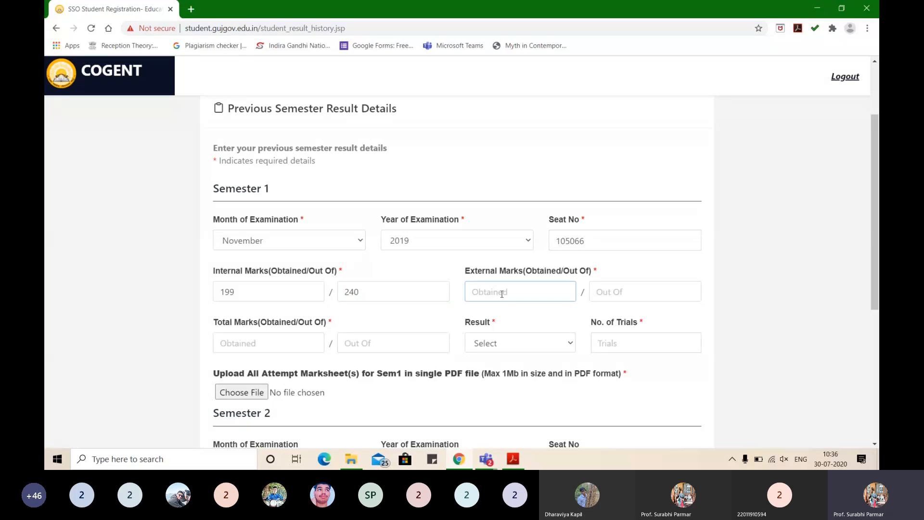
{"action": "left_click", "coordinate": [614, 291]}
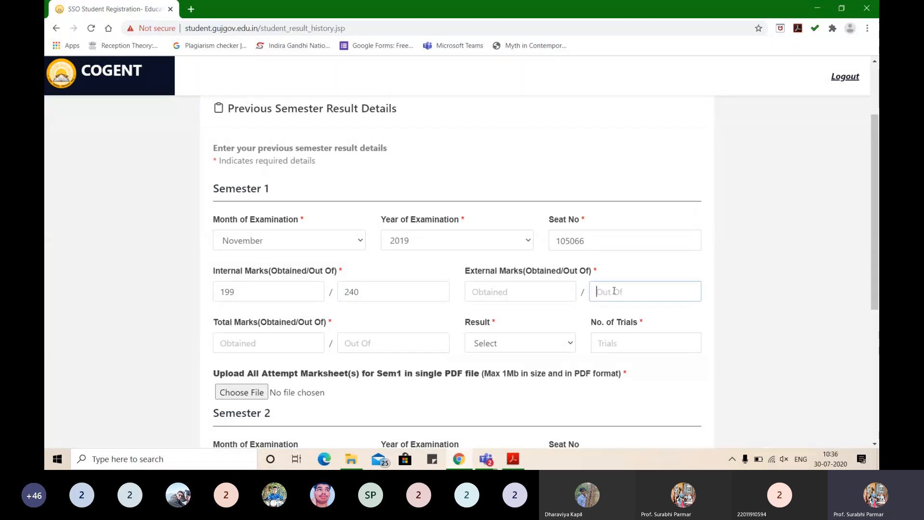
{"action": "type", "text": "560"}
{"action": "left_click", "coordinate": [530, 296]}
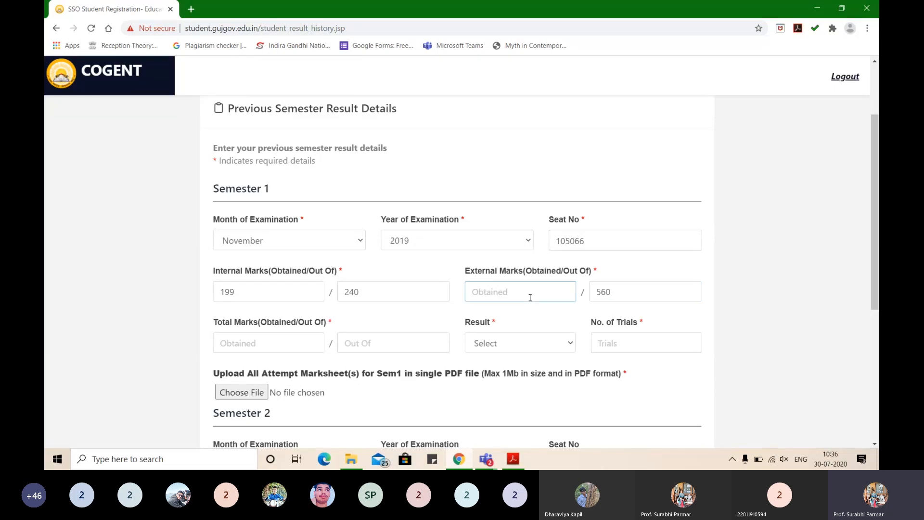
{"action": "type", "text": "330"}
Step: Set the Semester 1 total marks to 529 obtained out of 800
{"action": "left_click", "coordinate": [285, 343]}
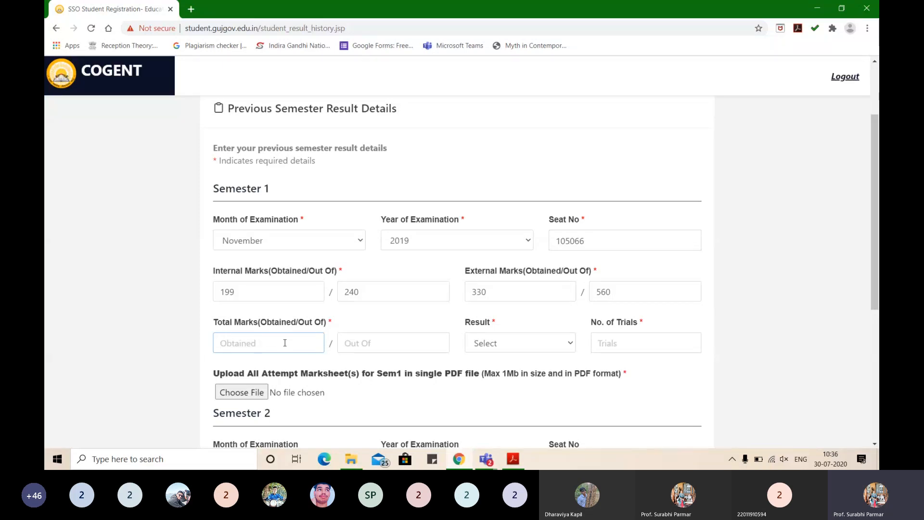
{"action": "left_click", "coordinate": [270, 290]}
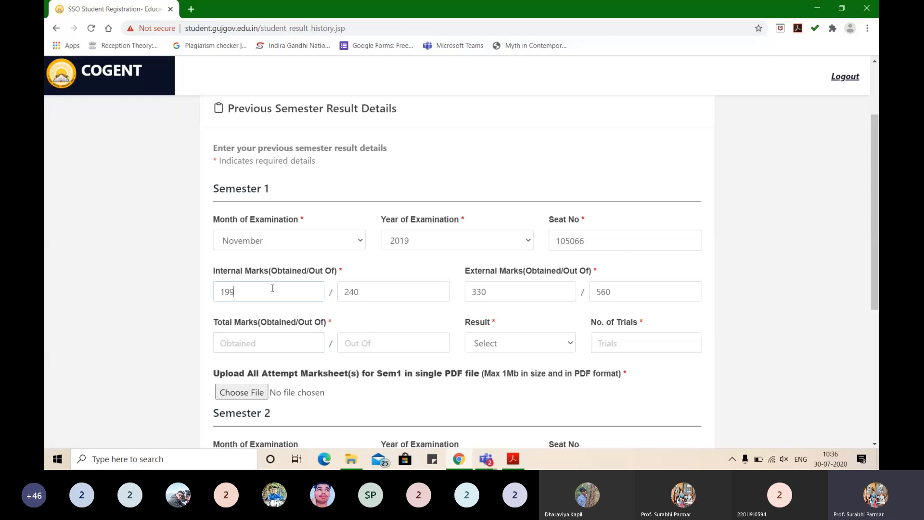
{"action": "left_click", "coordinate": [528, 284]}
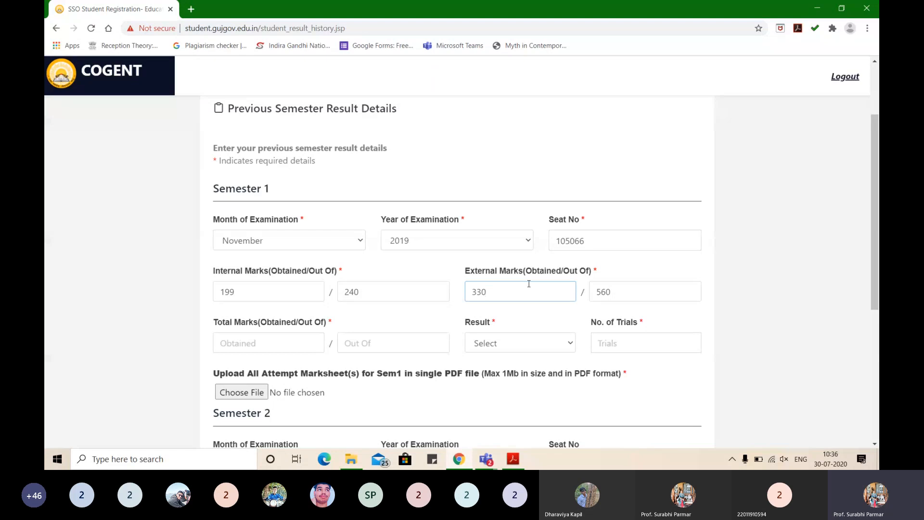
{"action": "left_click", "coordinate": [258, 339]}
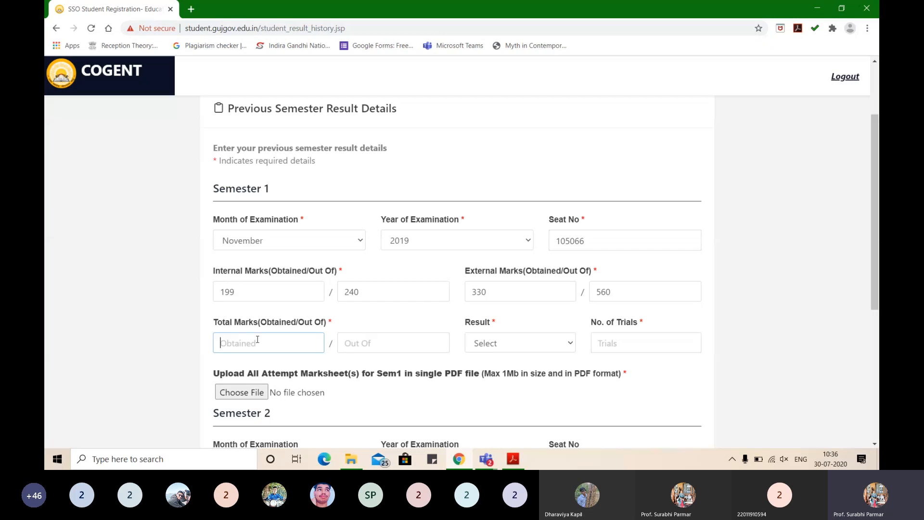
{"action": "left_click", "coordinate": [397, 340]}
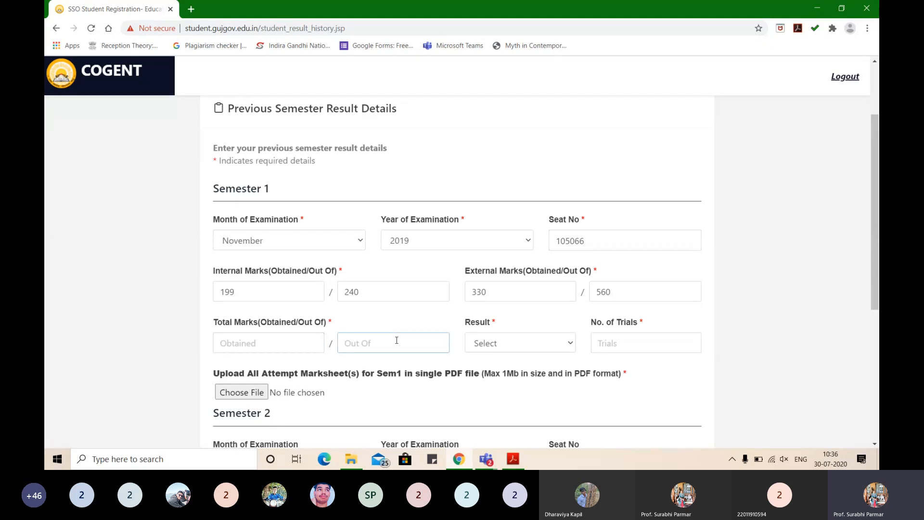
{"action": "type", "text": "800"}
{"action": "left_click", "coordinate": [258, 348]}
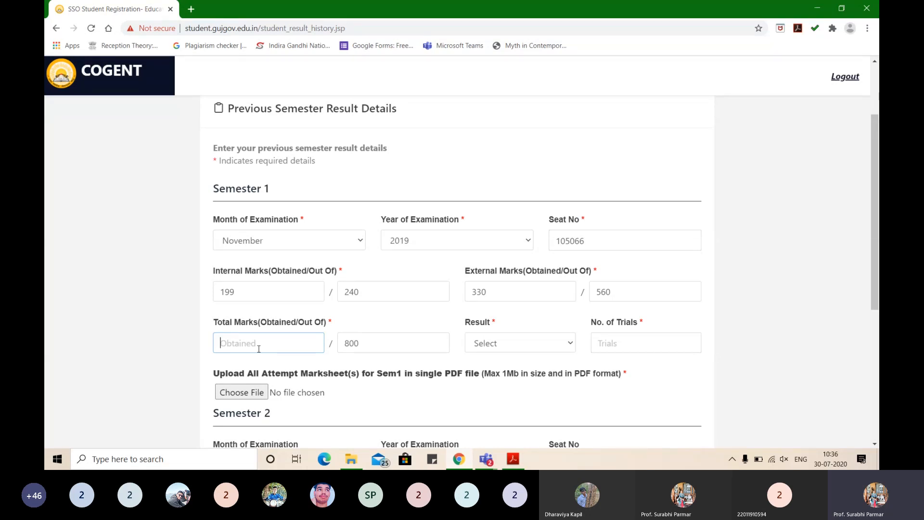
{"action": "left_click", "coordinate": [405, 343]}
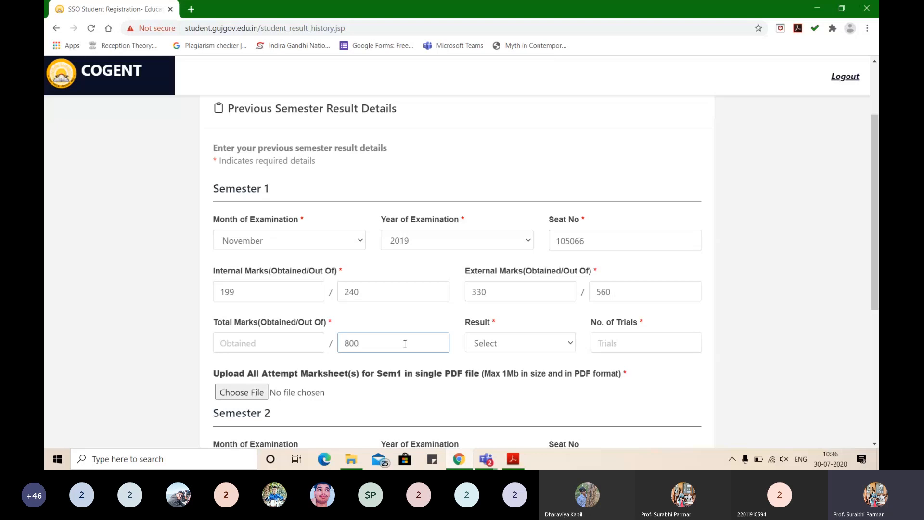
{"action": "left_click", "coordinate": [301, 342]}
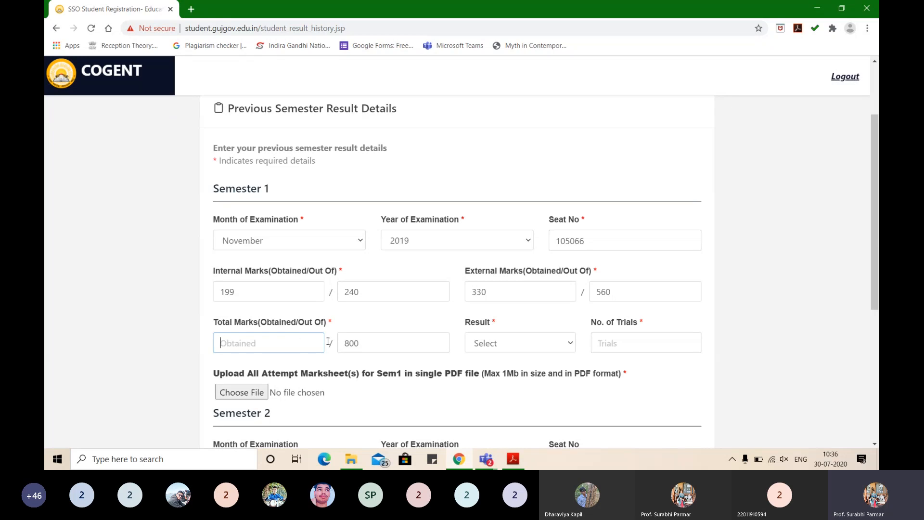
{"action": "type", "text": "529"}
Step: Set the Semester 1 result to Pass with 1 as the number of trials
{"action": "left_click", "coordinate": [564, 343]}
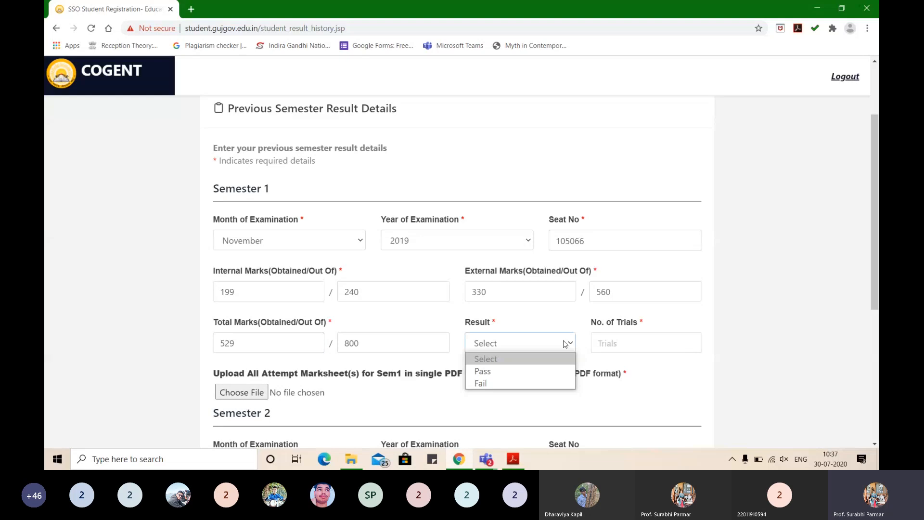
{"action": "left_click", "coordinate": [522, 371]}
{"action": "left_click", "coordinate": [613, 351]}
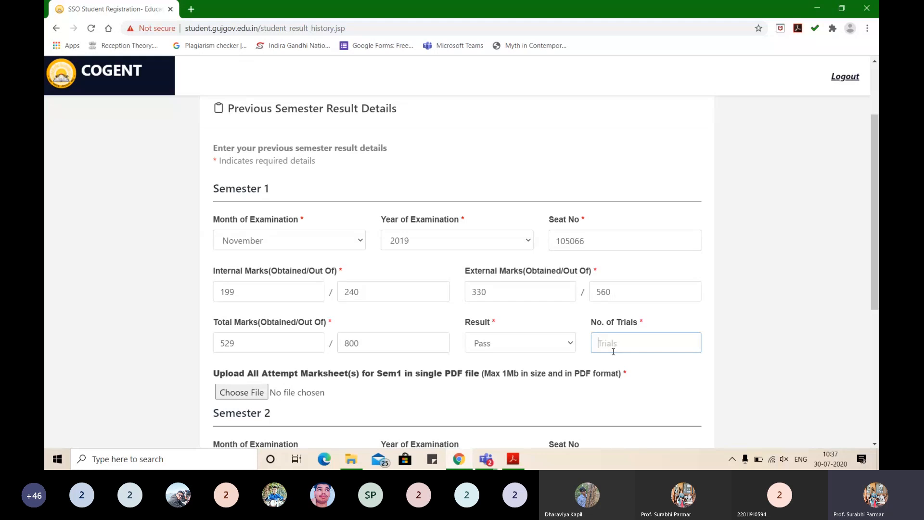
{"action": "type", "text": "1"}
{"action": "key", "text": "BackSpace"}
{"action": "type", "text": "2"}
{"action": "key", "text": "BackSpace"}
{"action": "type", "text": "3"}
{"action": "key", "text": "BackSpace"}
{"action": "type", "text": "1"}
{"action": "left_click", "coordinate": [763, 354]}
Step: Attach the file Demo M1 from the Demo Student Documents folder as the Semester 1 marksheet
{"action": "left_click", "coordinate": [248, 398]}
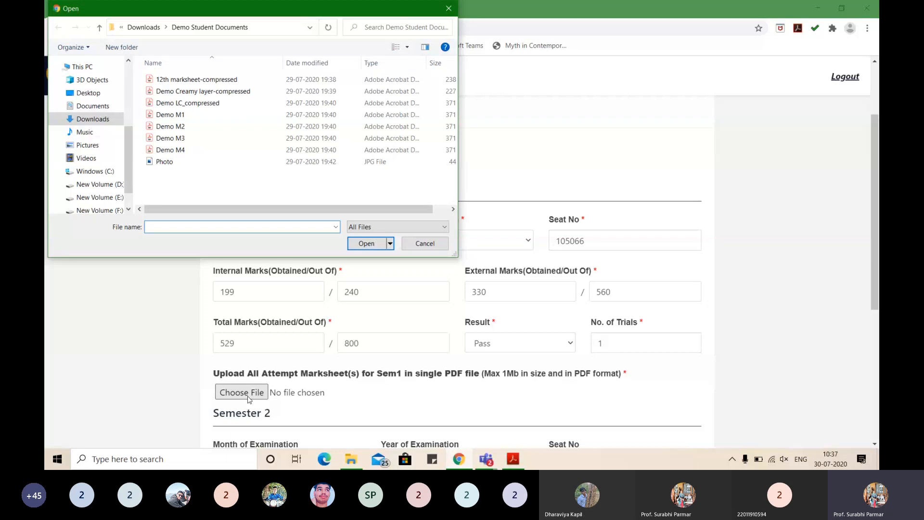
{"action": "left_click", "coordinate": [172, 116]}
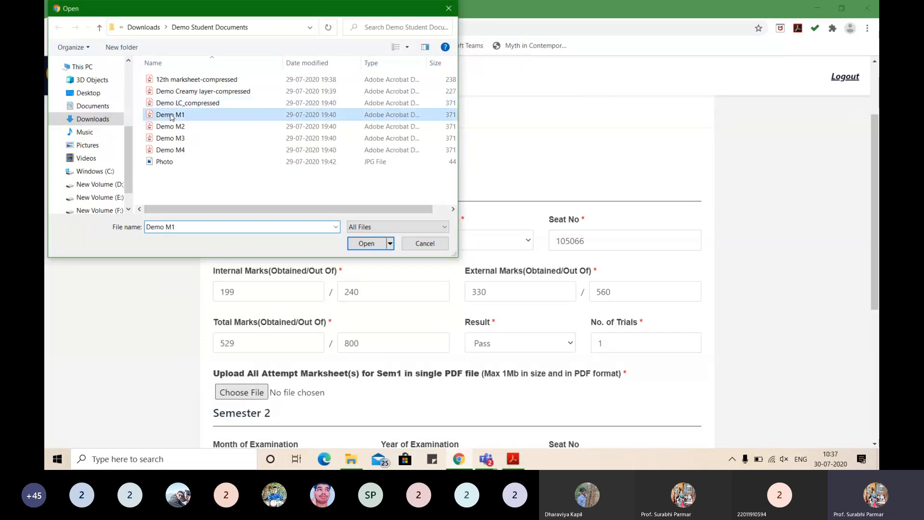
{"action": "left_click", "coordinate": [357, 243]}
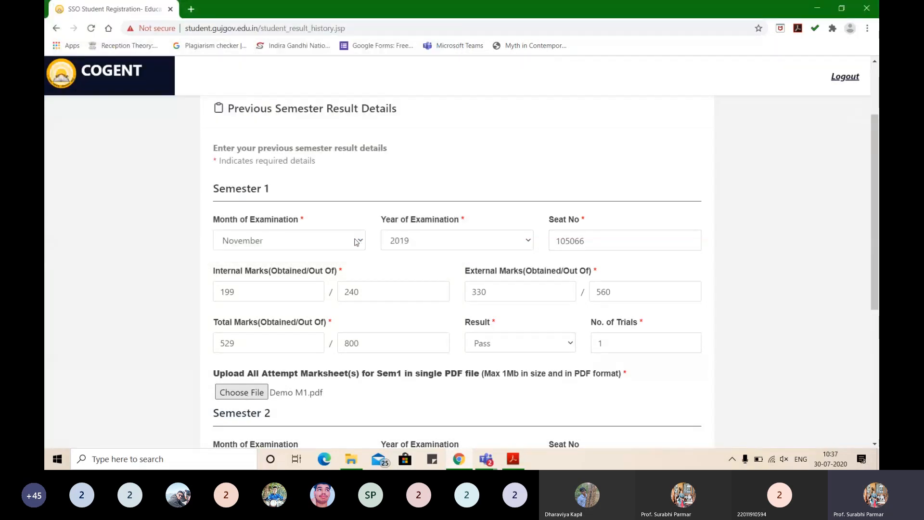
Step: Set the Semester 2 examination to April 2020 and enter the student's exam seat number
{"action": "scroll", "coordinate": [755, 346], "scroll_direction": "down", "scroll_amount": 1}
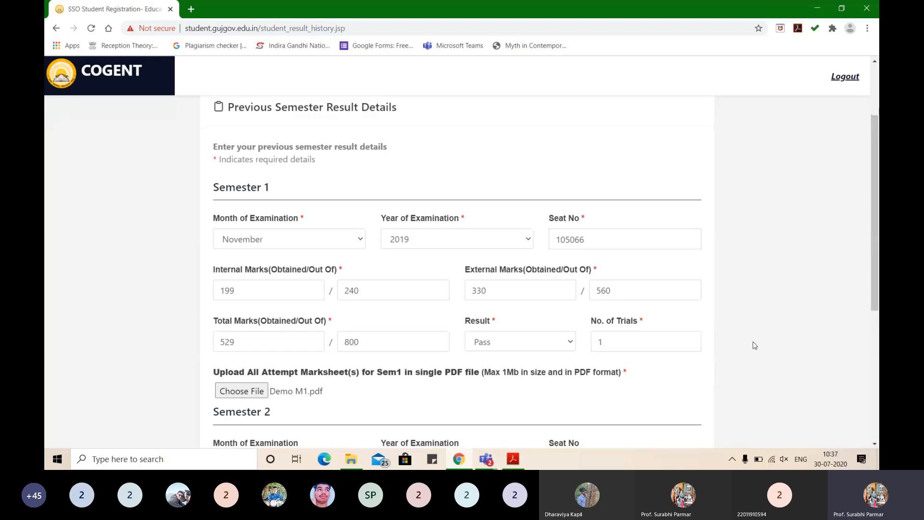
{"action": "scroll", "coordinate": [755, 345], "scroll_direction": "down", "scroll_amount": 4}
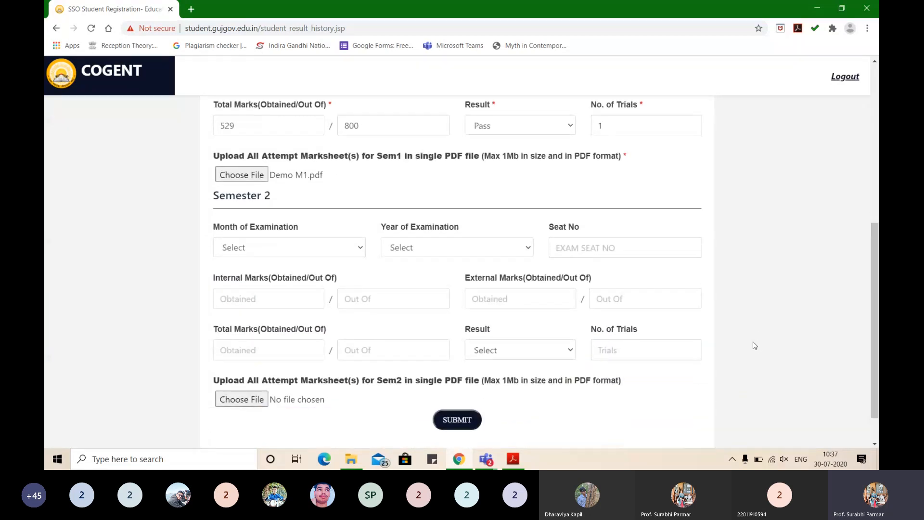
{"action": "scroll", "coordinate": [754, 346], "scroll_direction": "down", "scroll_amount": 1}
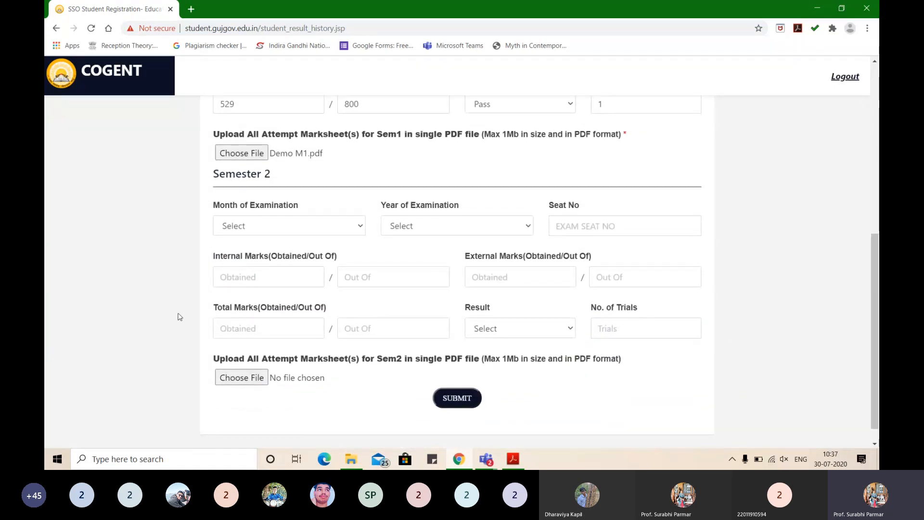
{"action": "left_click", "coordinate": [343, 232]}
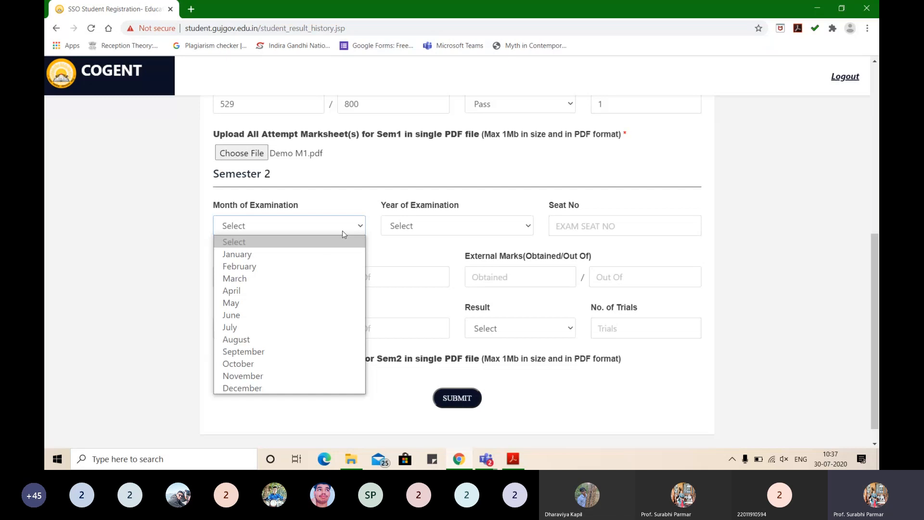
{"action": "left_click", "coordinate": [268, 290]}
{"action": "left_click", "coordinate": [487, 226]}
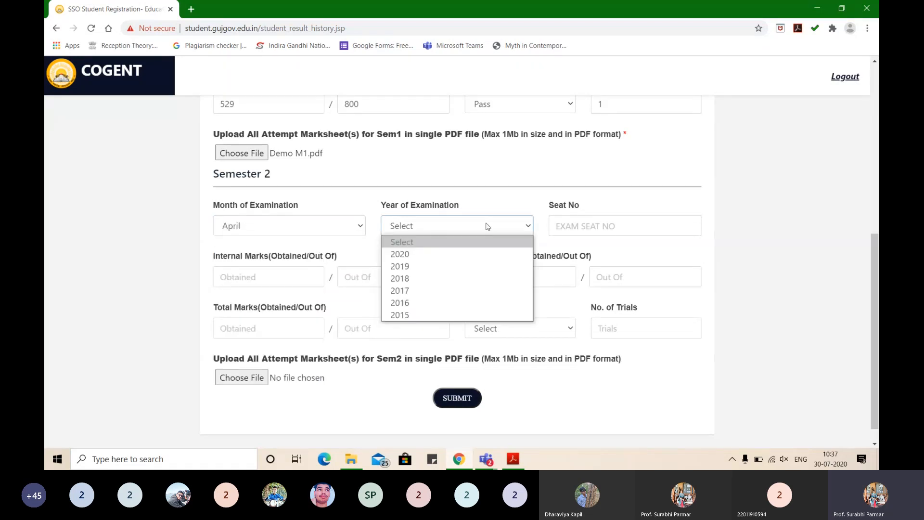
{"action": "left_click", "coordinate": [436, 254]}
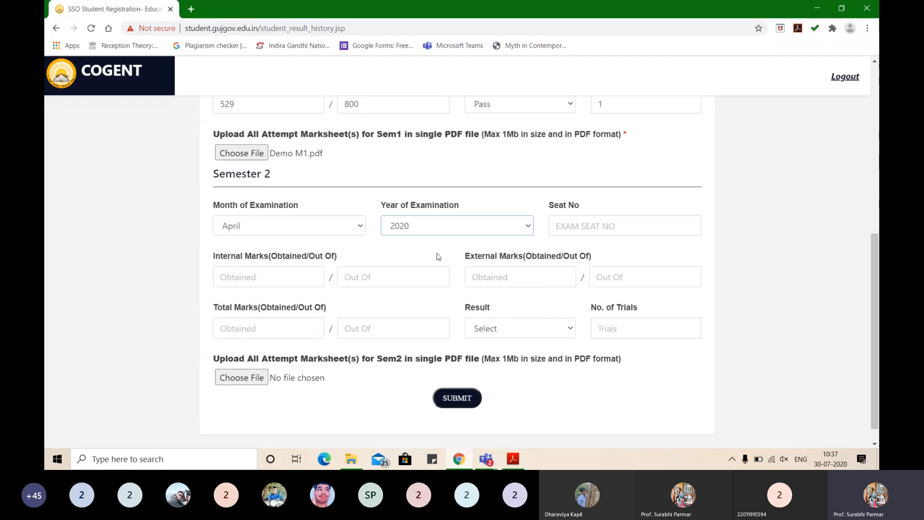
{"action": "left_click", "coordinate": [578, 224]}
{"action": "type", "text": "10586"}
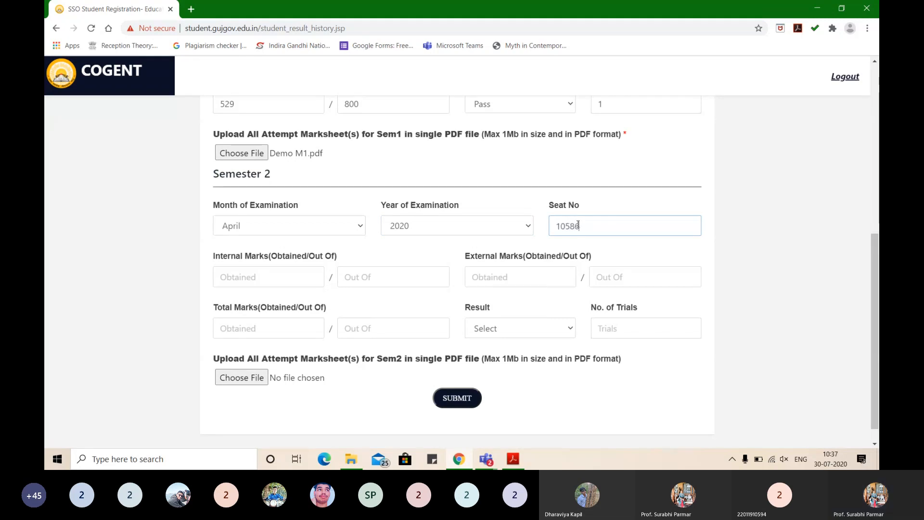
{"action": "type", "text": "0"}
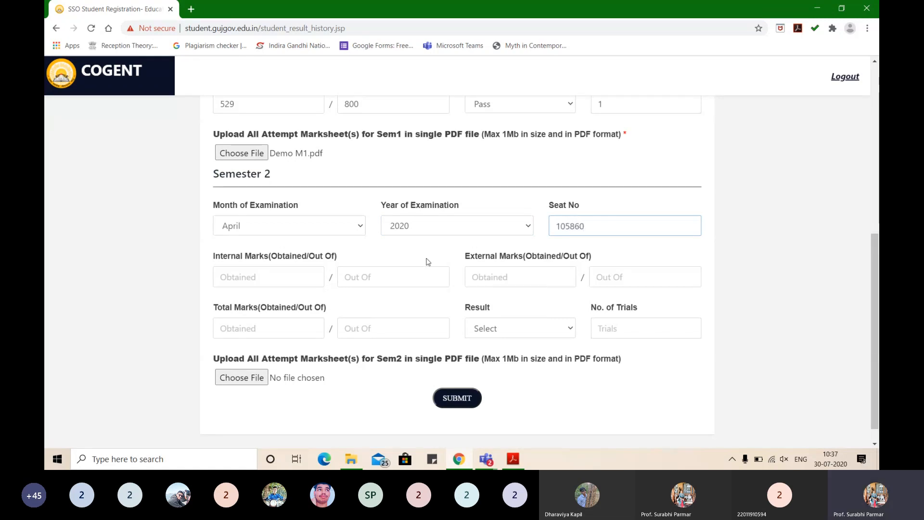
Step: Set the Semester 2 internal marks to 201 out of 240 and the external marks to 450 out of 560
{"action": "left_click", "coordinate": [274, 272]}
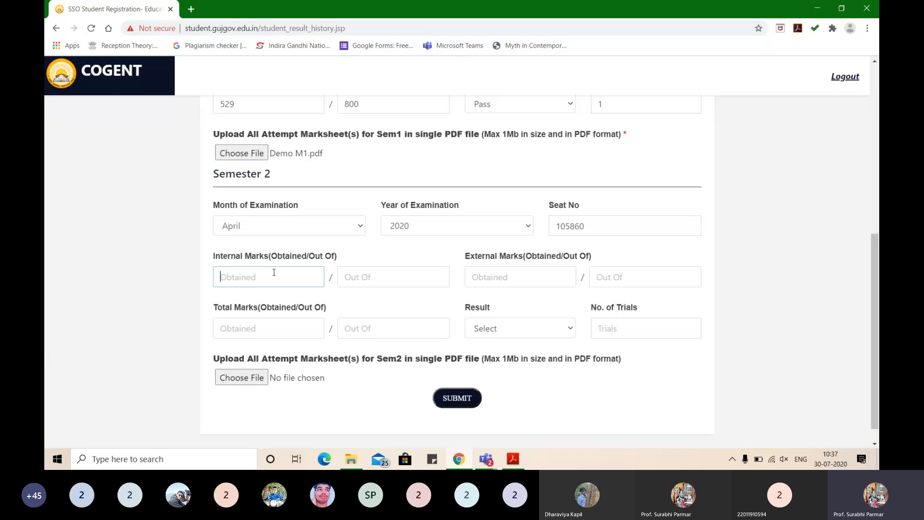
{"action": "type", "text": "1"}
{"action": "left_click", "coordinate": [347, 276]}
{"action": "type", "text": "240"}
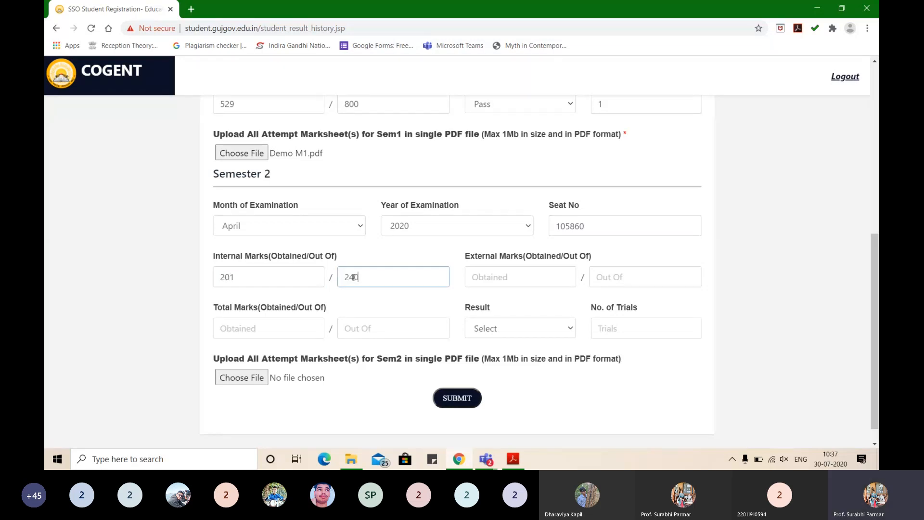
{"action": "left_click", "coordinate": [519, 283]}
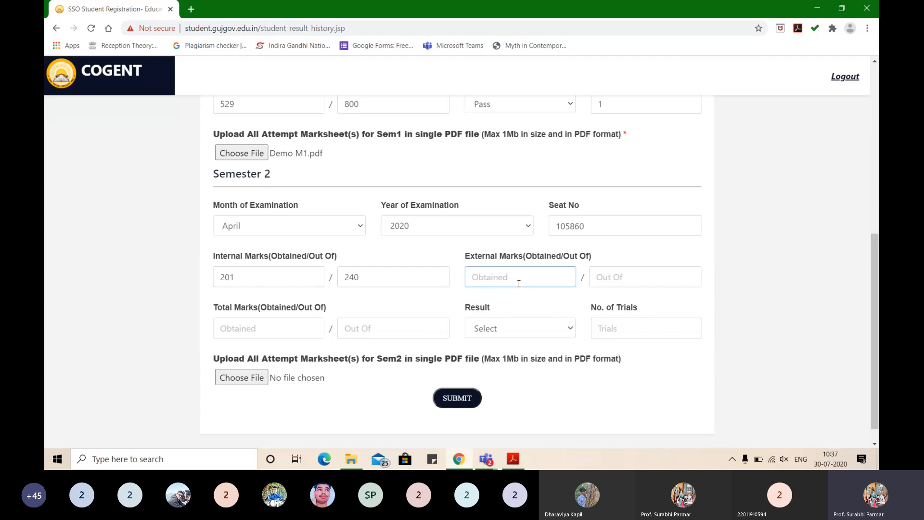
{"action": "type", "text": "450"}
{"action": "left_click", "coordinate": [658, 277]}
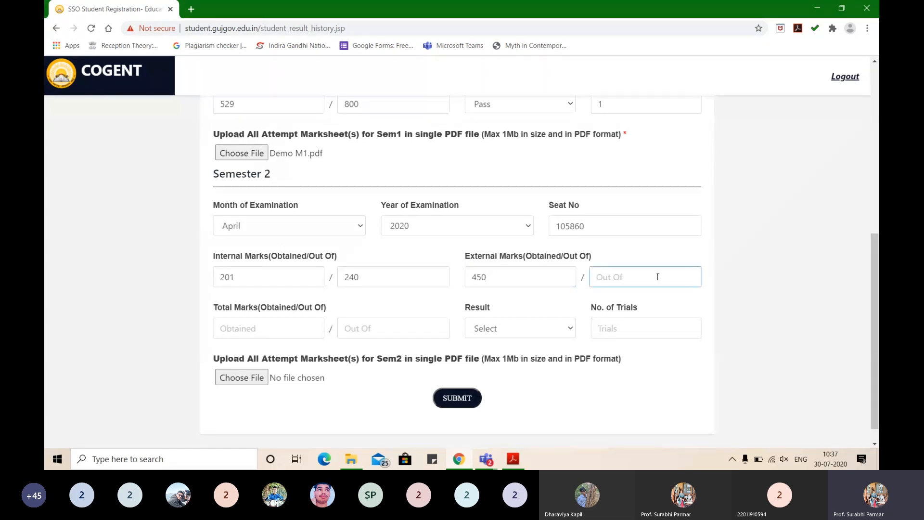
{"action": "type", "text": "560"}
Step: Set the Semester 2 total marks to 651 obtained out of 800
{"action": "left_click", "coordinate": [386, 334]}
{"action": "type", "text": "800"}
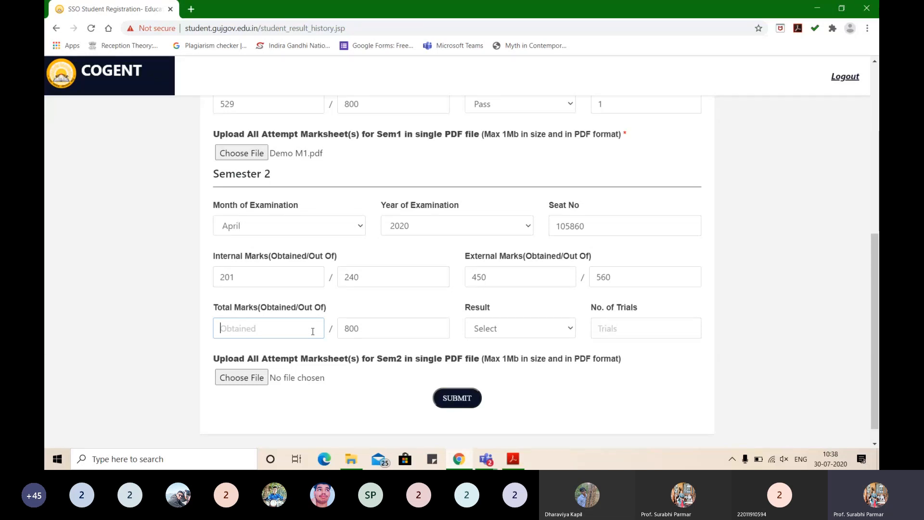
{"action": "type", "text": "651"}
Step: Set the Semester 2 result to Pass with 1 as the number of trials
{"action": "left_click", "coordinate": [547, 345]}
{"action": "left_click", "coordinate": [539, 334]}
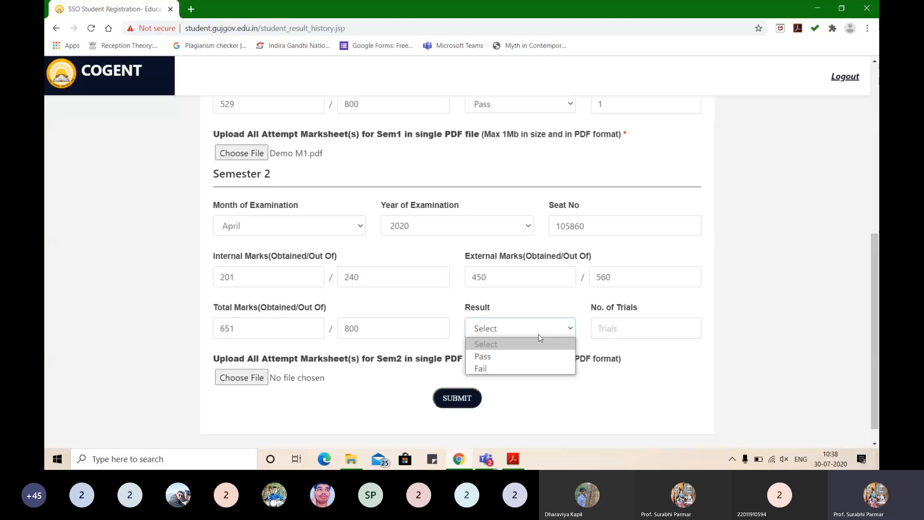
{"action": "left_click", "coordinate": [513, 355]}
{"action": "left_click", "coordinate": [618, 331]}
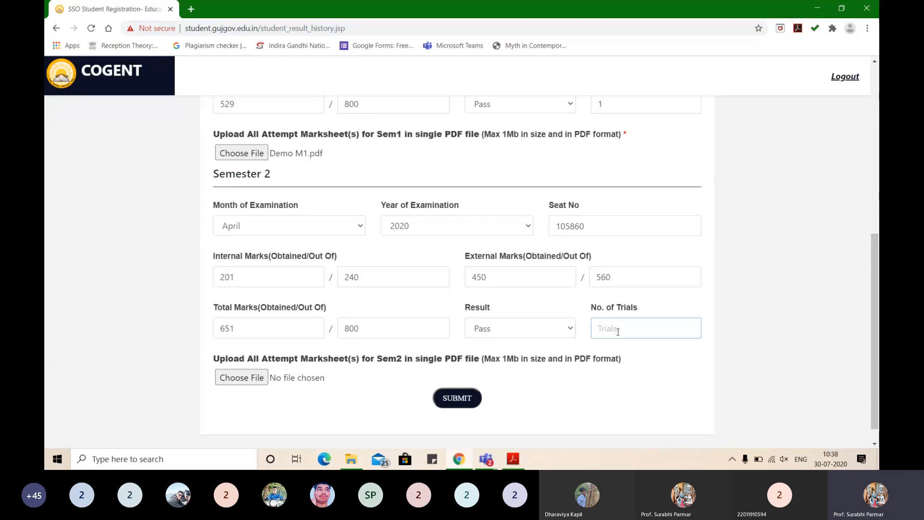
{"action": "type", "text": "1"}
Step: Attach the file Demo M2 as the Semester 2 marksheet and submit the previous semester results
{"action": "left_click", "coordinate": [256, 381]}
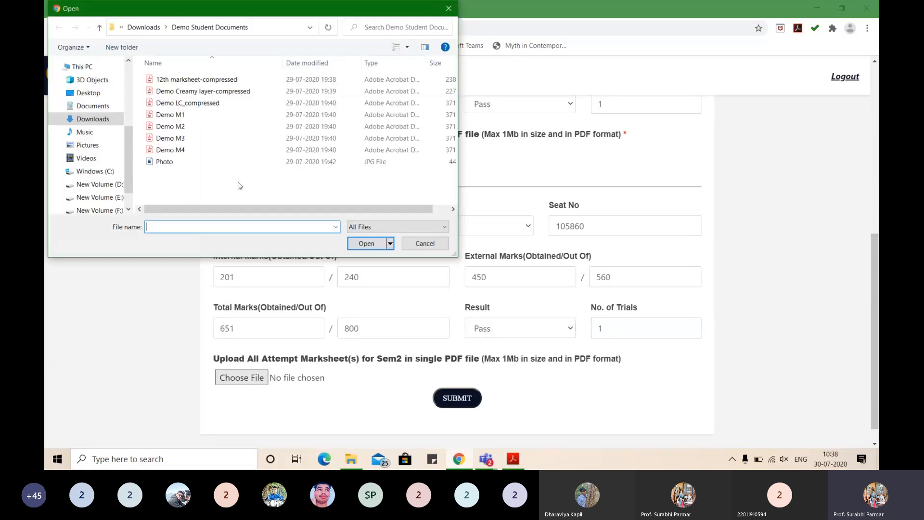
{"action": "left_click", "coordinate": [210, 127]}
{"action": "left_click", "coordinate": [364, 243]}
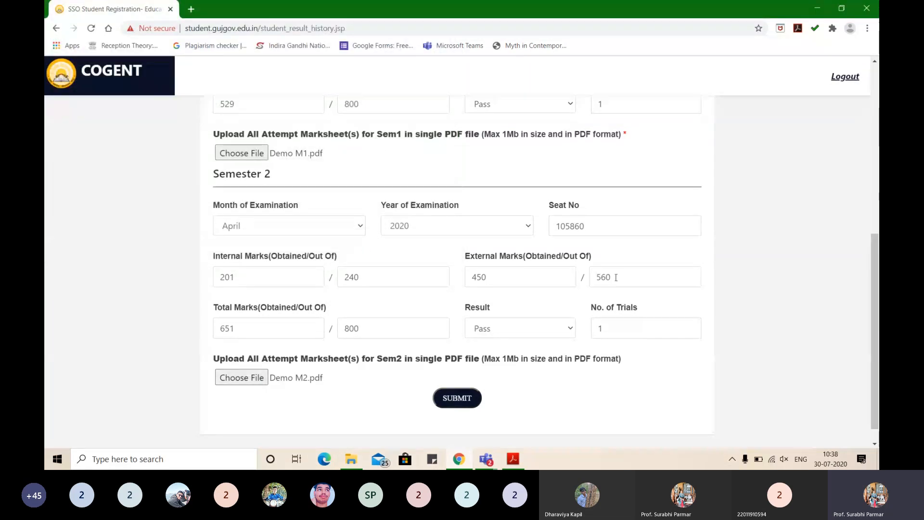
{"action": "left_click", "coordinate": [461, 403]}
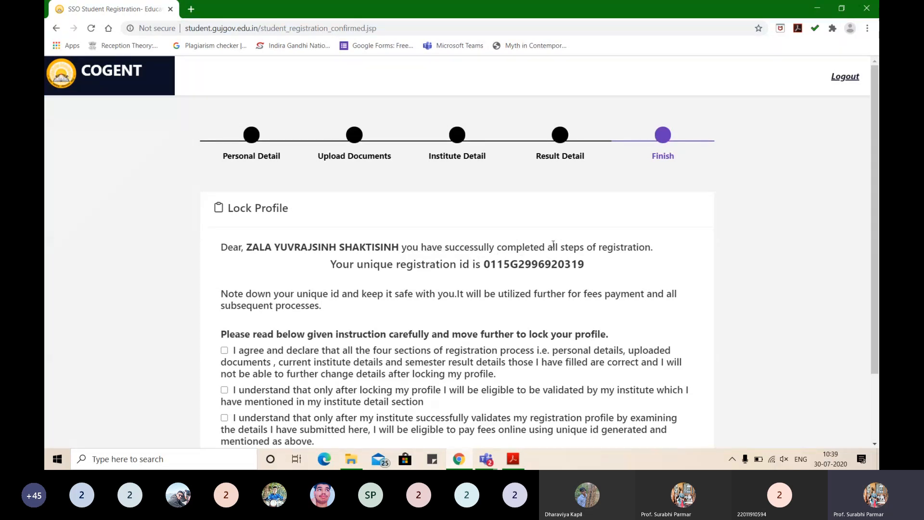
{"action": "scroll", "coordinate": [553, 244], "scroll_direction": "down", "scroll_amount": 3}
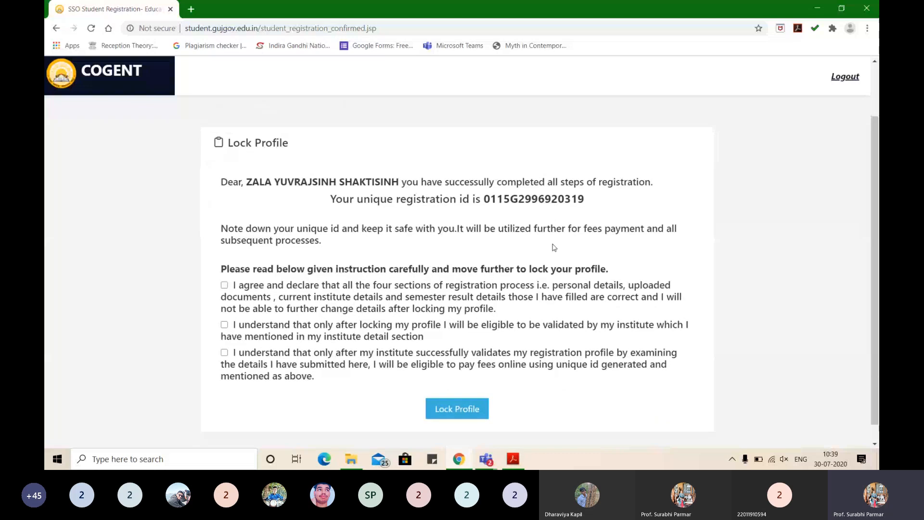
Step: Tick the three declarations on the Lock Profile page and clear them again
{"action": "scroll", "coordinate": [554, 246], "scroll_direction": "down", "scroll_amount": 1}
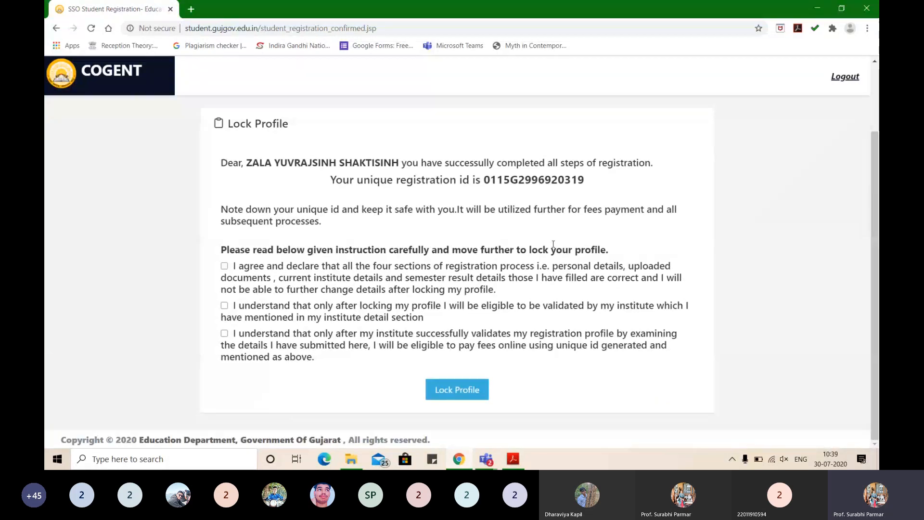
{"action": "scroll", "coordinate": [554, 244], "scroll_direction": "up", "scroll_amount": 1}
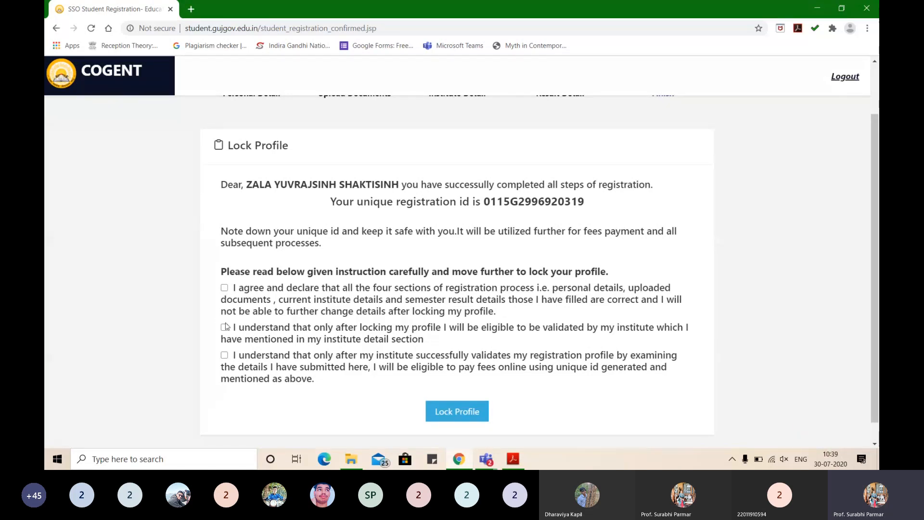
{"action": "left_click", "coordinate": [225, 288]}
{"action": "left_click", "coordinate": [224, 327]}
{"action": "left_click", "coordinate": [224, 355]}
{"action": "left_click", "coordinate": [224, 288]}
{"action": "left_click", "coordinate": [224, 327]}
{"action": "left_click", "coordinate": [224, 356]}
Step: Switch to Student SSO_guj_manual.pdf in Acrobat Reader and go through the registration steps to the View Student Profile section on page 23
{"action": "left_click", "coordinate": [514, 459]}
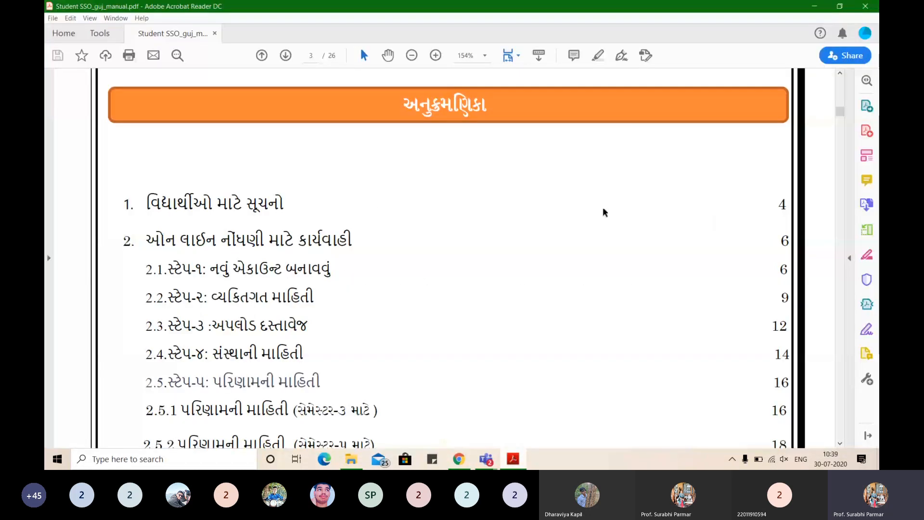
{"action": "scroll", "coordinate": [605, 212], "scroll_direction": "down", "scroll_amount": 15}
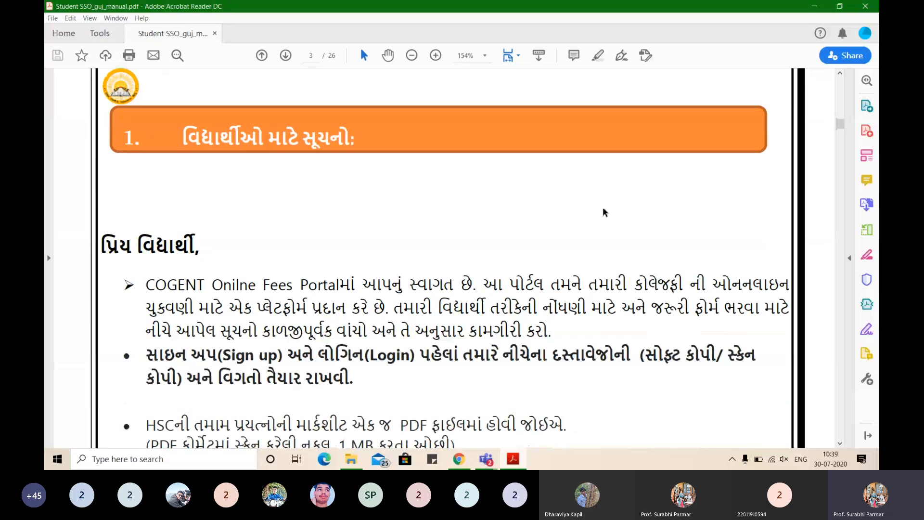
{"action": "scroll", "coordinate": [605, 212], "scroll_direction": "down", "scroll_amount": 8}
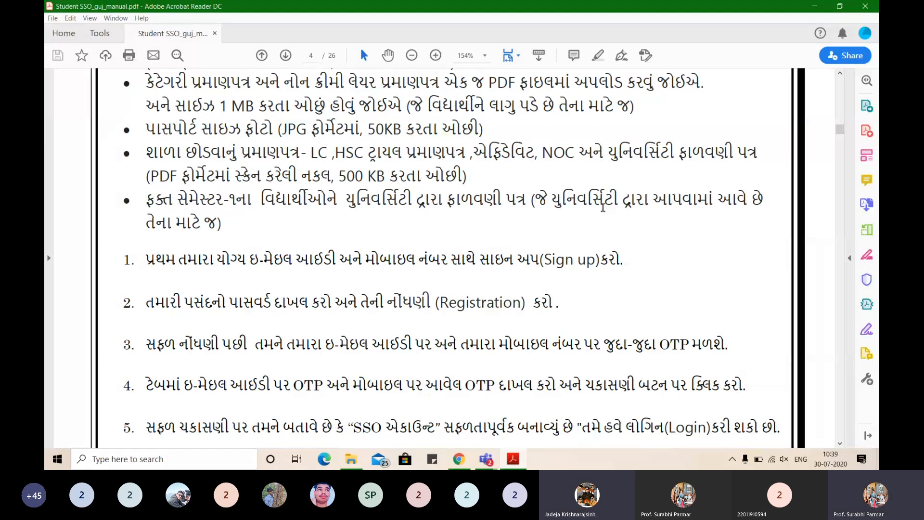
{"action": "scroll", "coordinate": [603, 208], "scroll_direction": "down", "scroll_amount": 8}
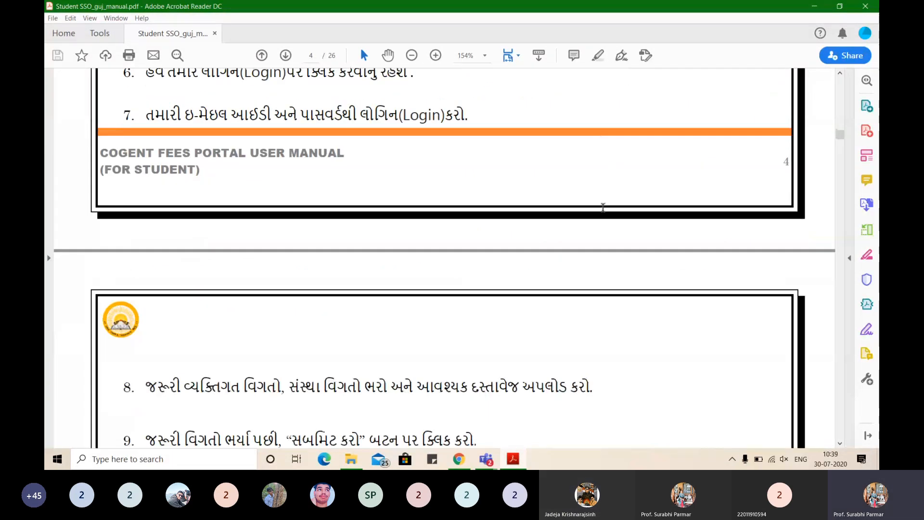
{"action": "scroll", "coordinate": [603, 208], "scroll_direction": "down", "scroll_amount": 20}
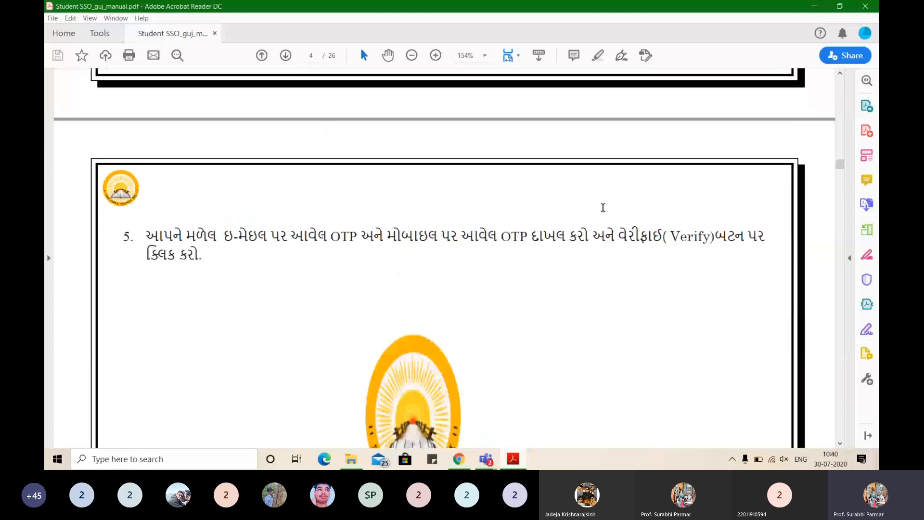
{"action": "scroll", "coordinate": [603, 208], "scroll_direction": "down", "scroll_amount": 20}
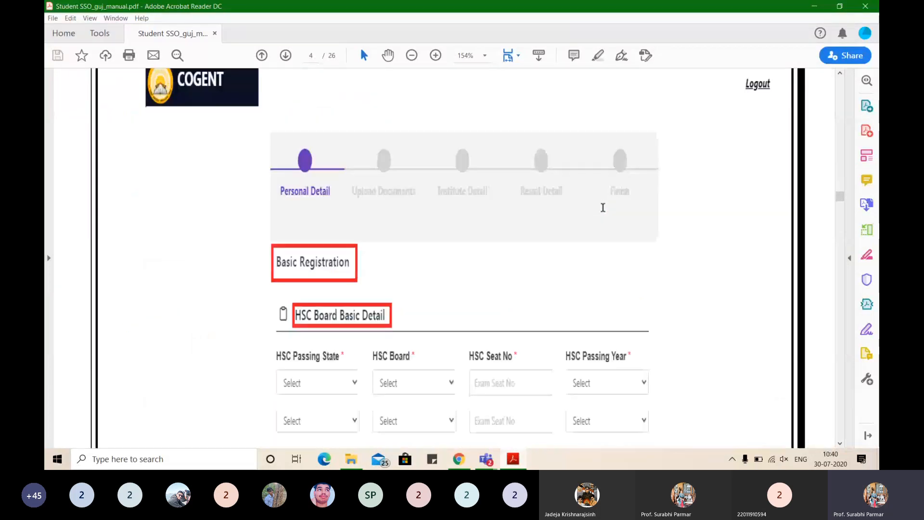
{"action": "scroll", "coordinate": [603, 207], "scroll_direction": "down", "scroll_amount": 20}
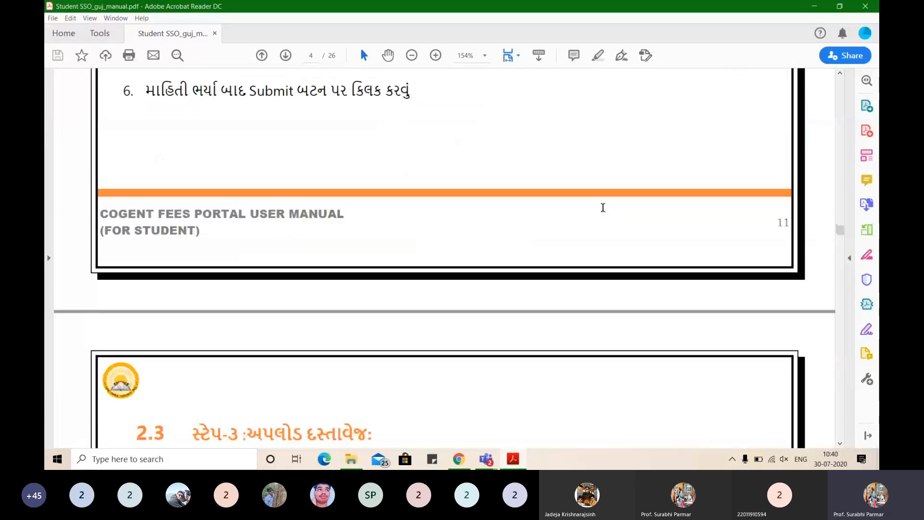
{"action": "scroll", "coordinate": [603, 207], "scroll_direction": "down", "scroll_amount": 20}
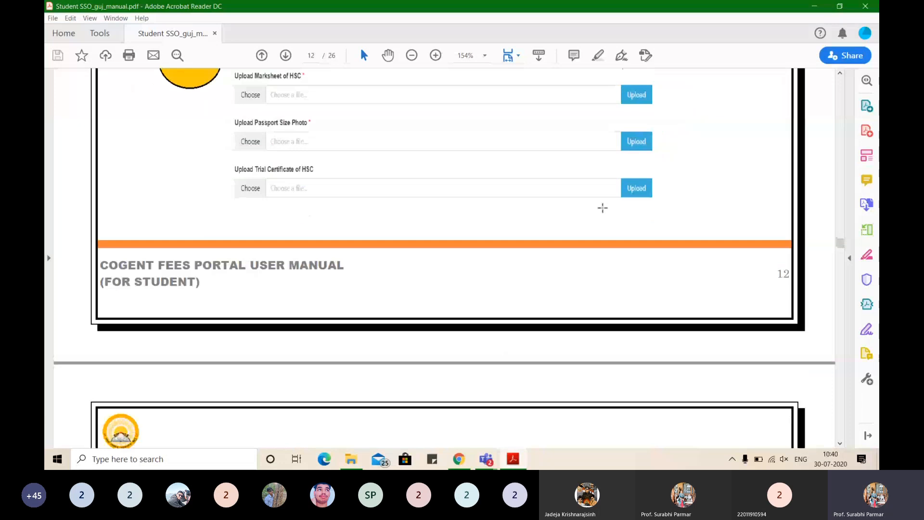
{"action": "scroll", "coordinate": [603, 208], "scroll_direction": "down", "scroll_amount": 20}
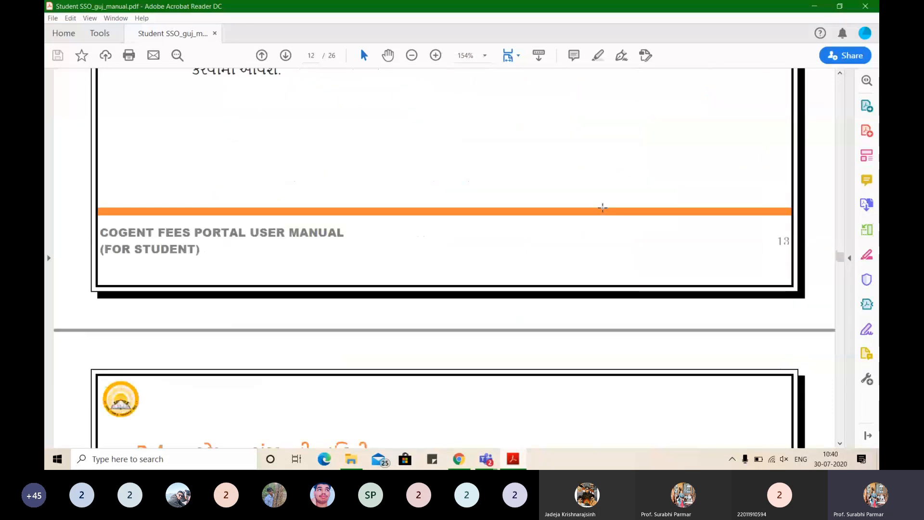
{"action": "scroll", "coordinate": [603, 208], "scroll_direction": "down", "scroll_amount": 20}
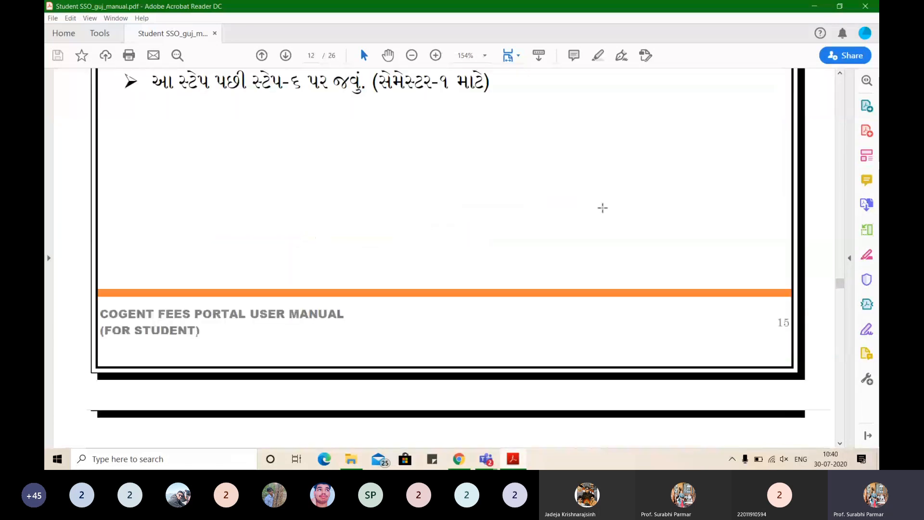
{"action": "scroll", "coordinate": [603, 208], "scroll_direction": "down", "scroll_amount": 10}
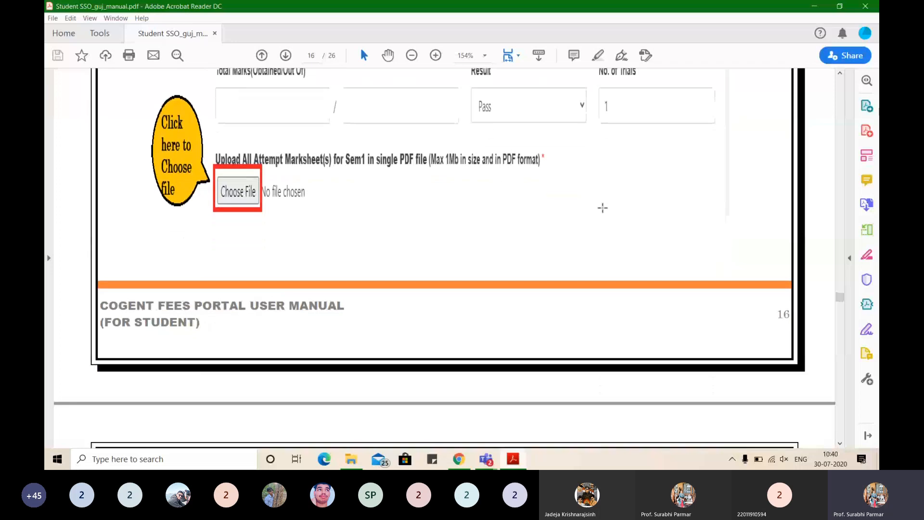
{"action": "scroll", "coordinate": [603, 208], "scroll_direction": "down", "scroll_amount": 20}
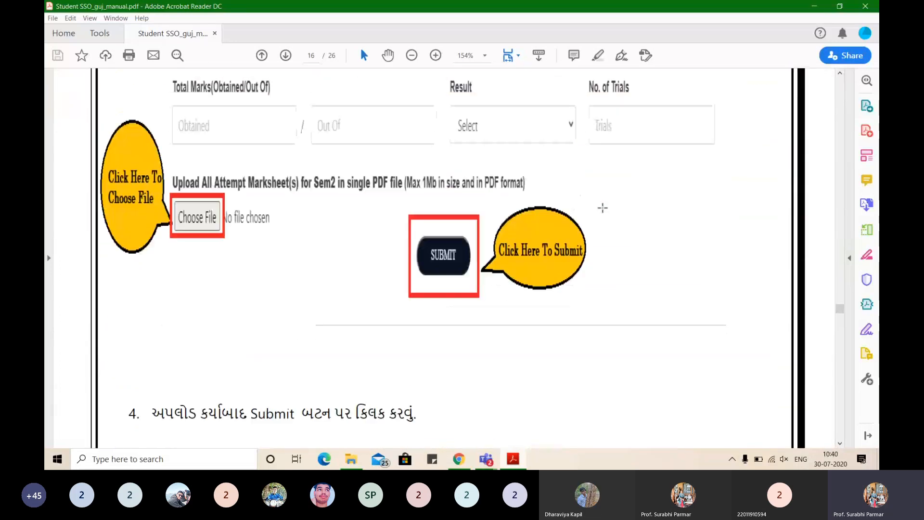
{"action": "scroll", "coordinate": [603, 208], "scroll_direction": "down", "scroll_amount": 15}
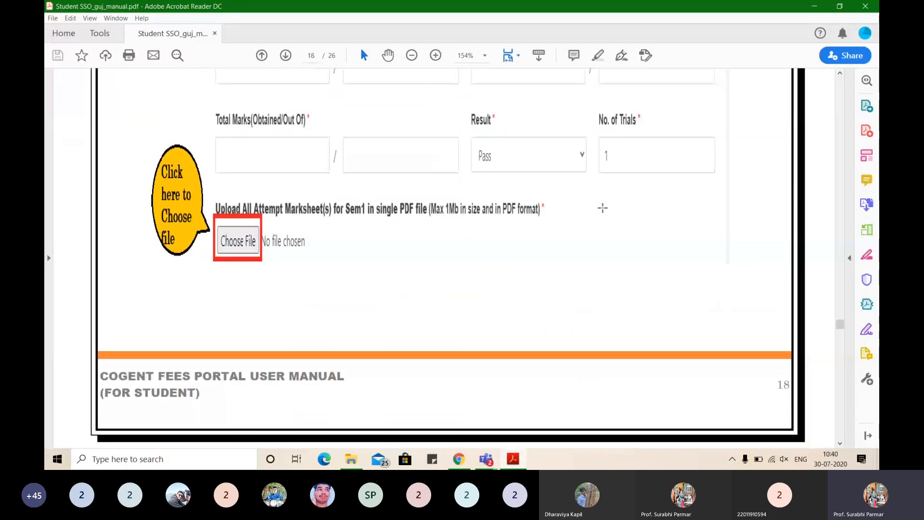
{"action": "scroll", "coordinate": [603, 208], "scroll_direction": "down", "scroll_amount": 20}
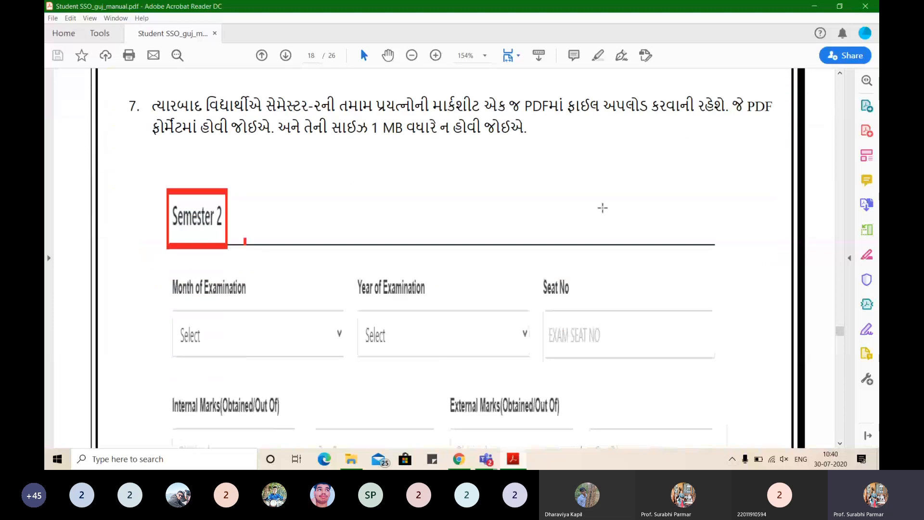
{"action": "scroll", "coordinate": [602, 208], "scroll_direction": "down", "scroll_amount": 20}
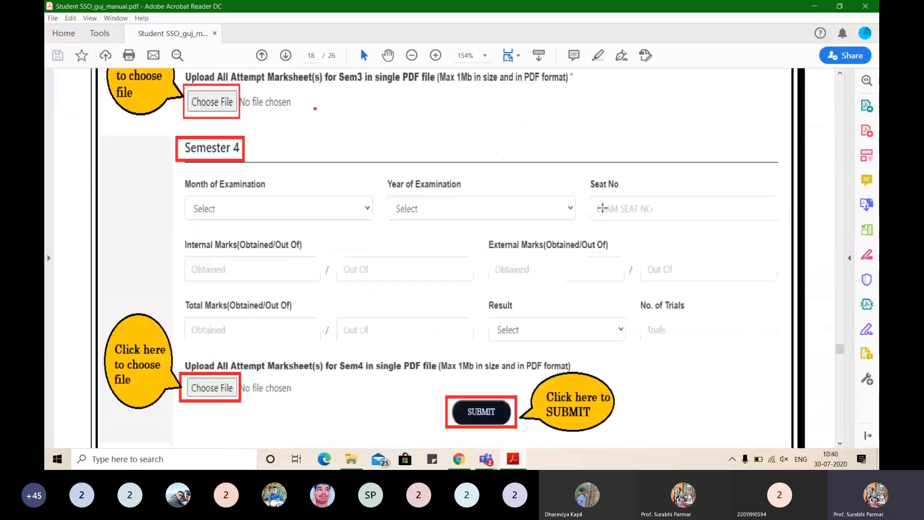
{"action": "scroll", "coordinate": [603, 208], "scroll_direction": "down", "scroll_amount": 20}
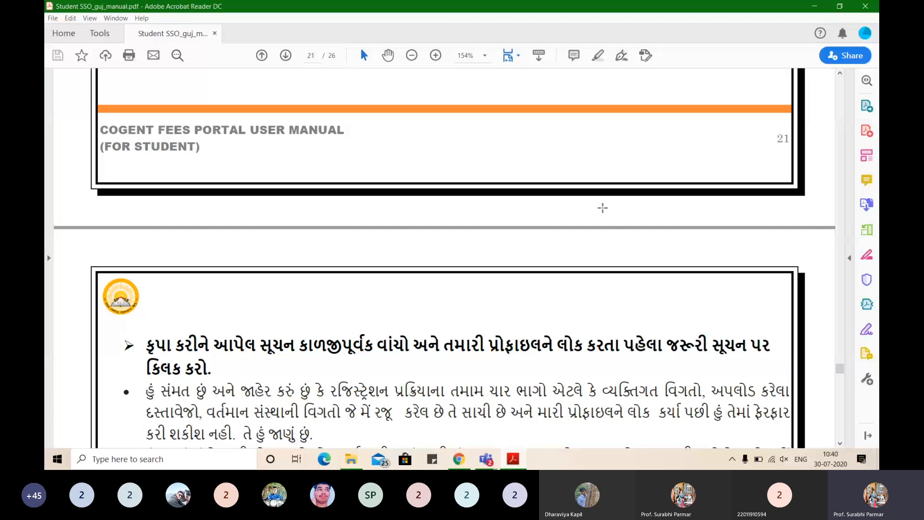
{"action": "scroll", "coordinate": [602, 208], "scroll_direction": "down", "scroll_amount": 7}
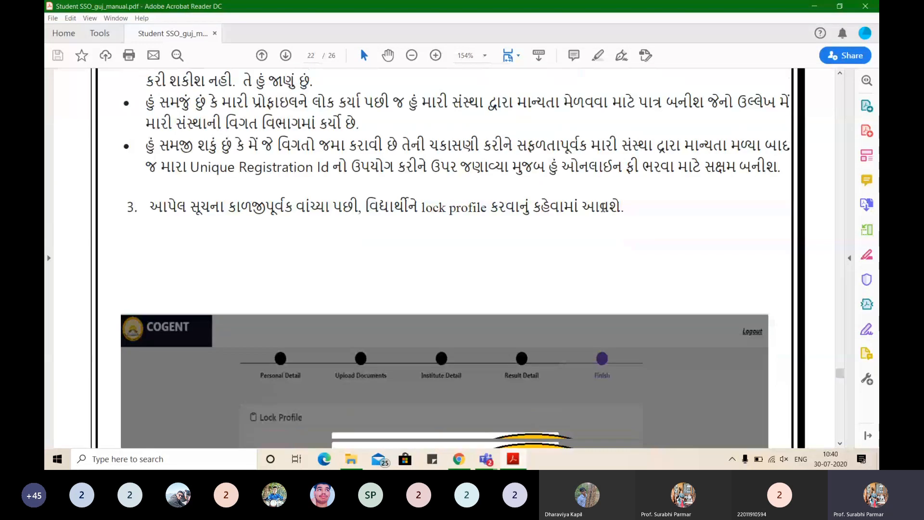
{"action": "scroll", "coordinate": [603, 208], "scroll_direction": "down", "scroll_amount": 10}
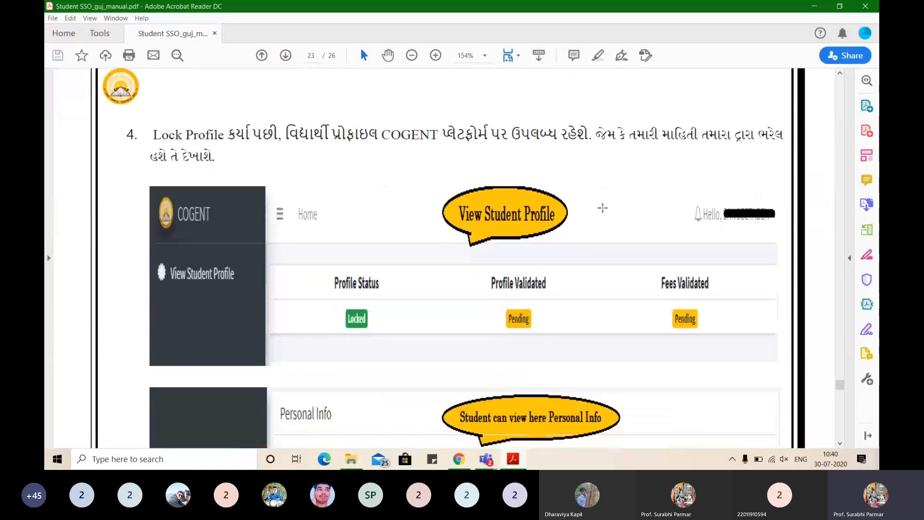
Step: Examine the manual's sample student profile, covering profile status, personal info, semester results and HSC details
{"action": "scroll", "coordinate": [602, 208], "scroll_direction": "down", "scroll_amount": 2}
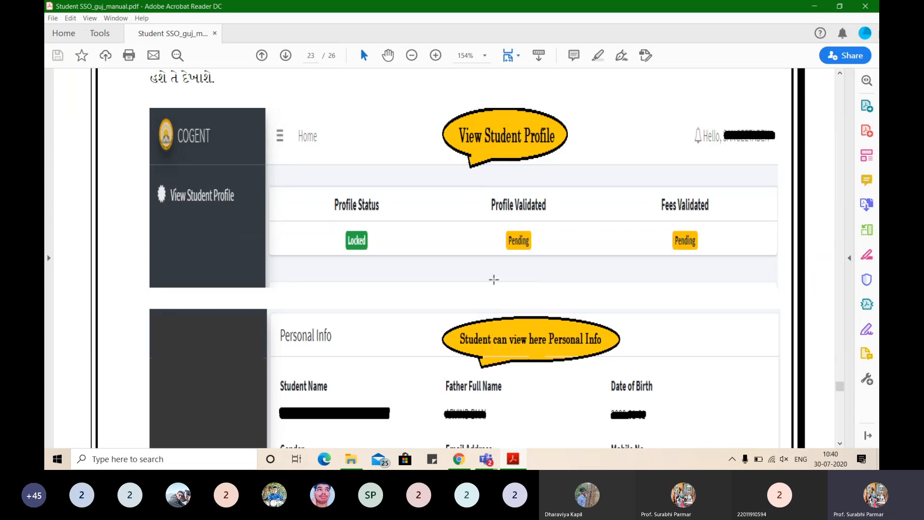
{"action": "scroll", "coordinate": [497, 286], "scroll_direction": "down", "scroll_amount": 5}
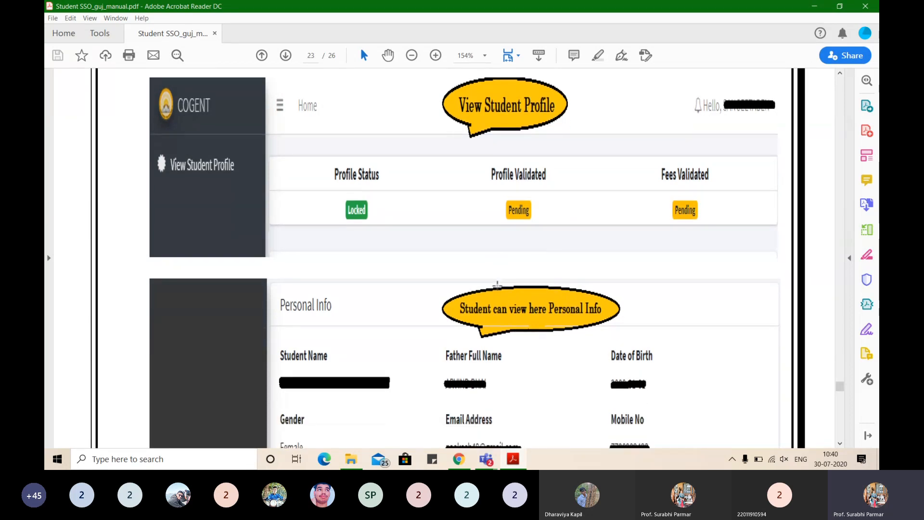
{"action": "scroll", "coordinate": [499, 287], "scroll_direction": "down", "scroll_amount": 5}
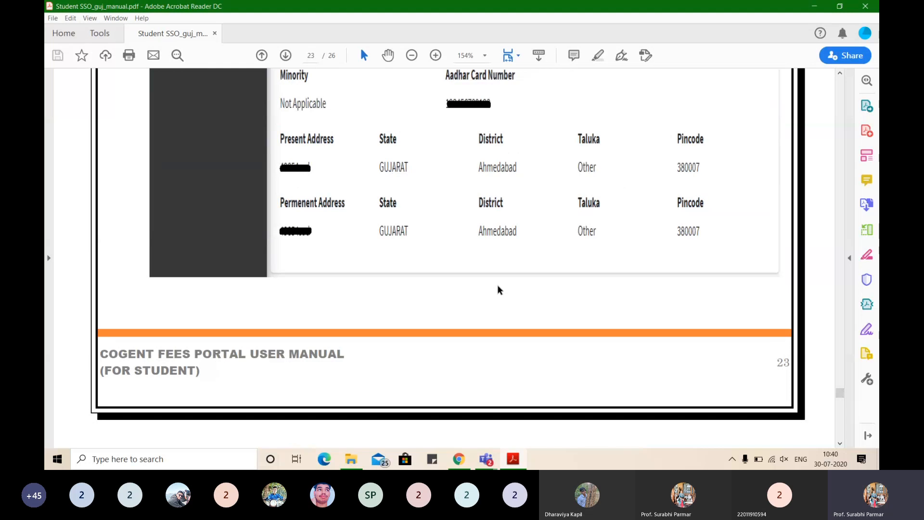
{"action": "scroll", "coordinate": [499, 289], "scroll_direction": "down", "scroll_amount": 10}
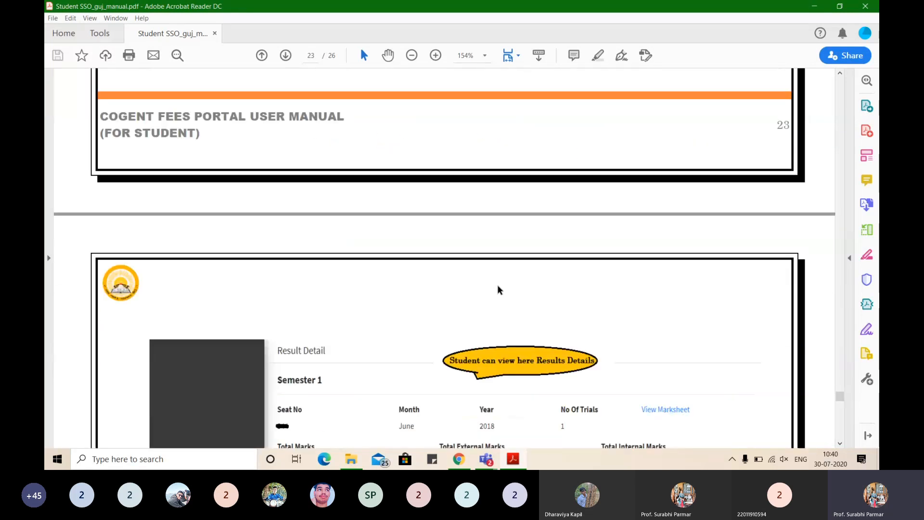
{"action": "scroll", "coordinate": [498, 289], "scroll_direction": "down", "scroll_amount": 10}
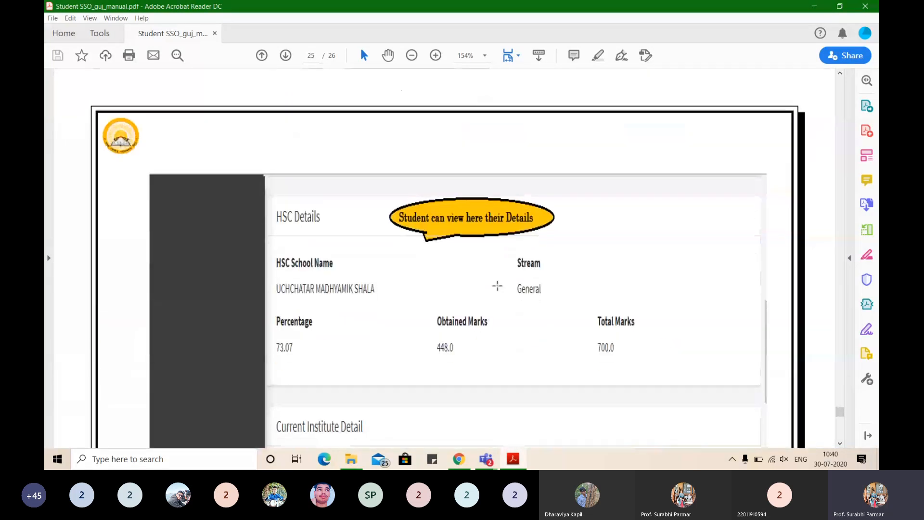
Step: Read points 5 to 8 on page 25 about college verification, online fee payment and rejected forms
{"action": "scroll", "coordinate": [498, 286], "scroll_direction": "down", "scroll_amount": 10}
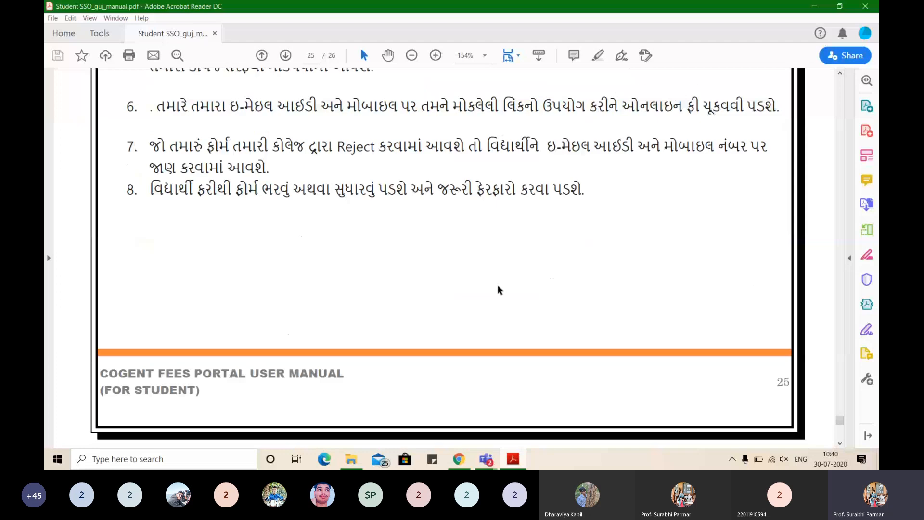
{"action": "scroll", "coordinate": [498, 289], "scroll_direction": "up", "scroll_amount": 2}
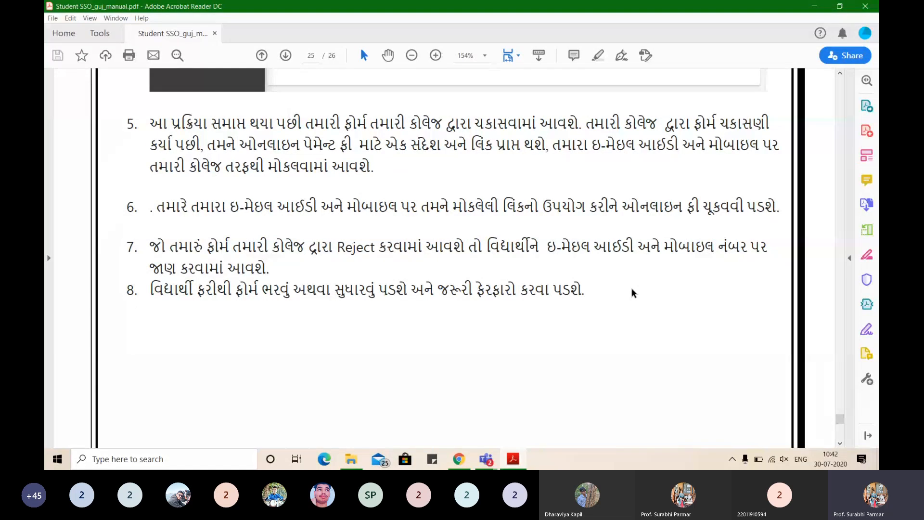
{"action": "scroll", "coordinate": [632, 289], "scroll_direction": "up", "scroll_amount": 1}
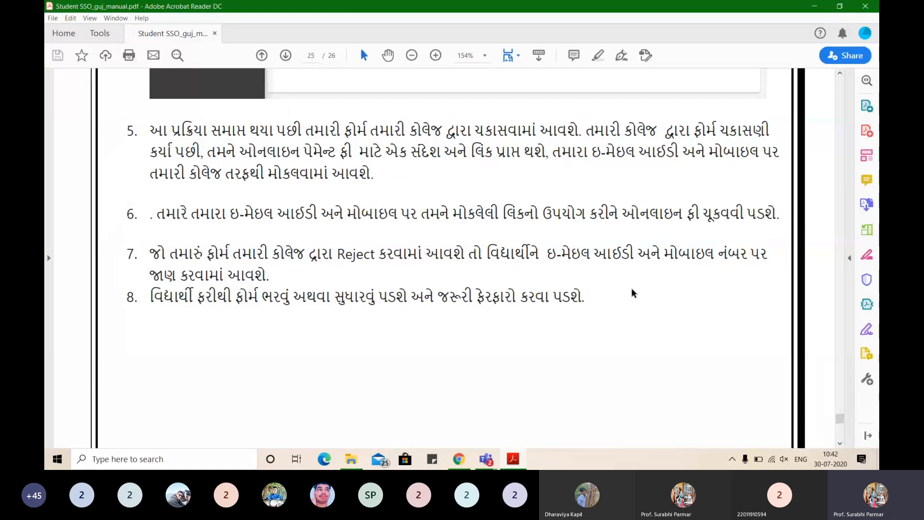
{"action": "scroll", "coordinate": [632, 292], "scroll_direction": "up", "scroll_amount": 4}
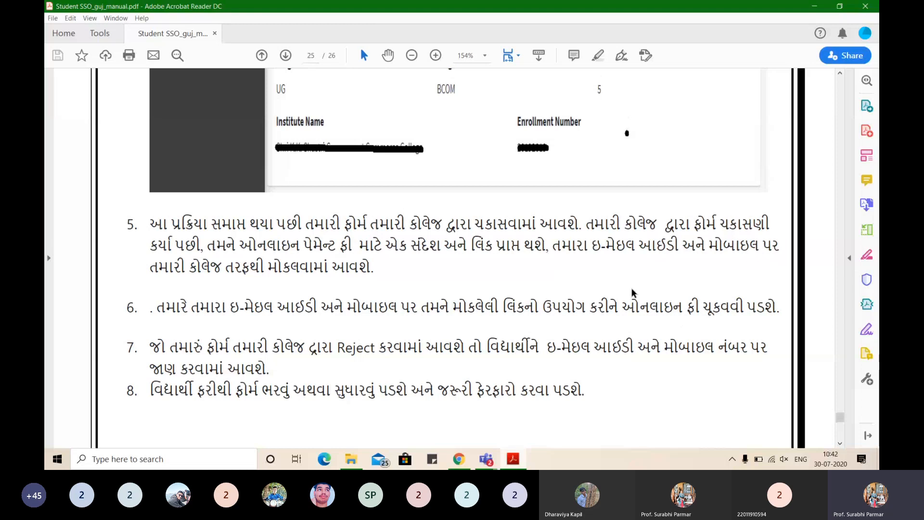
{"action": "scroll", "coordinate": [632, 293], "scroll_direction": "down", "scroll_amount": 7}
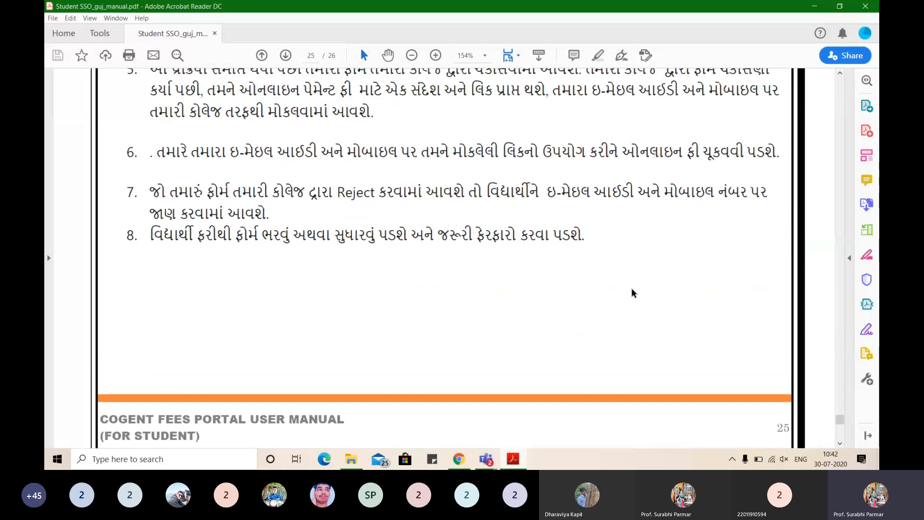
Step: Go back through the manual from page 25 to the cover page and examine the helpline number and e-mail address there
{"action": "scroll", "coordinate": [631, 292], "scroll_direction": "up", "scroll_amount": 15}
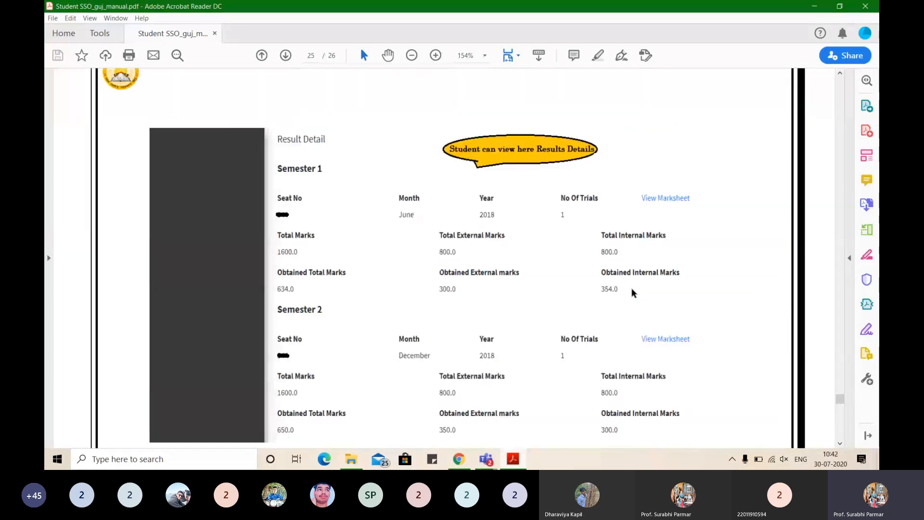
{"action": "scroll", "coordinate": [631, 291], "scroll_direction": "up", "scroll_amount": 20}
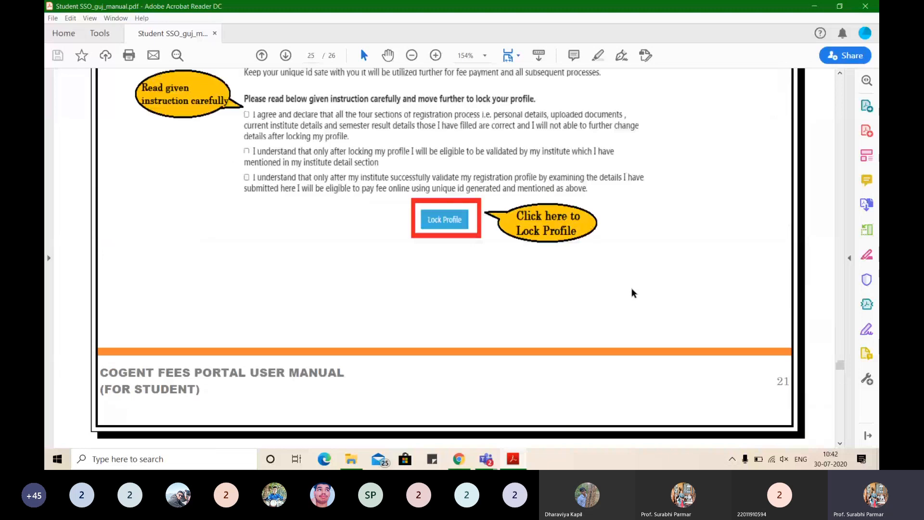
{"action": "scroll", "coordinate": [632, 293], "scroll_direction": "up", "scroll_amount": 20}
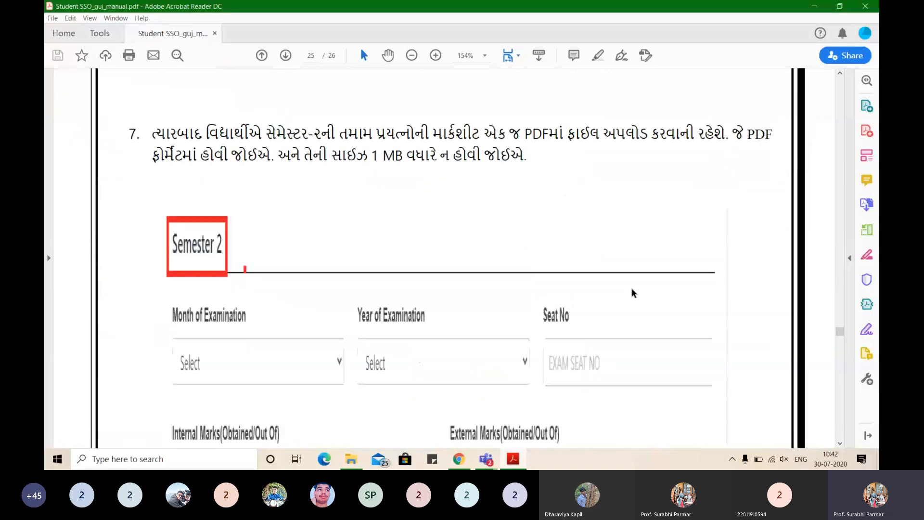
{"action": "scroll", "coordinate": [631, 292], "scroll_direction": "up", "scroll_amount": 6}
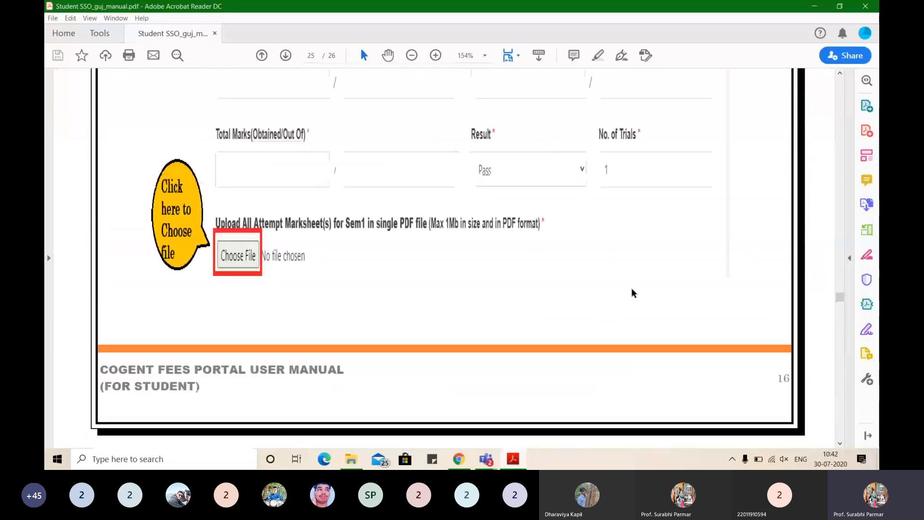
{"action": "scroll", "coordinate": [631, 292], "scroll_direction": "up", "scroll_amount": 20}
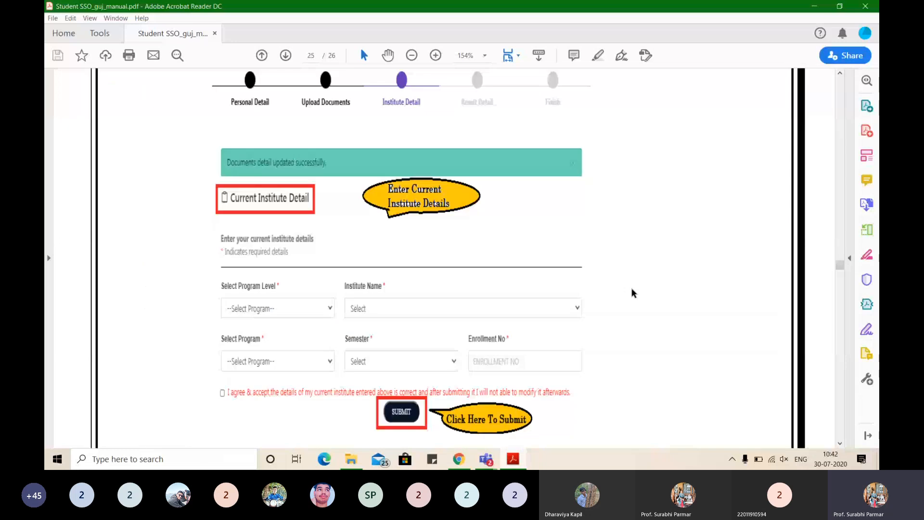
{"action": "scroll", "coordinate": [631, 292], "scroll_direction": "up", "scroll_amount": 20}
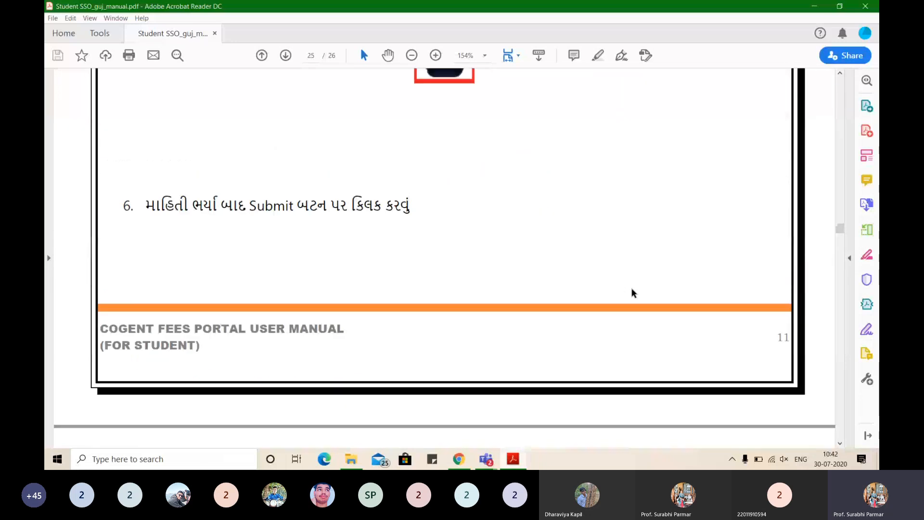
{"action": "scroll", "coordinate": [631, 292], "scroll_direction": "up", "scroll_amount": 20}
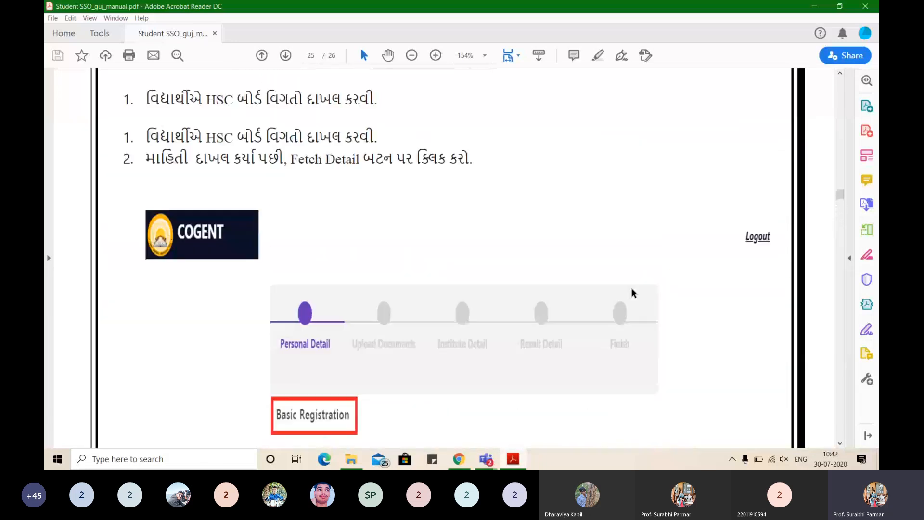
{"action": "scroll", "coordinate": [632, 292], "scroll_direction": "up", "scroll_amount": 20}
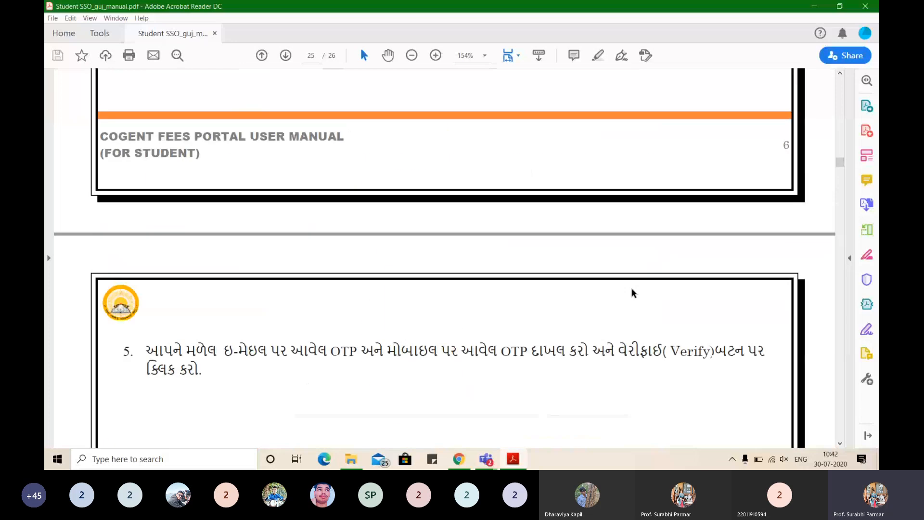
{"action": "scroll", "coordinate": [631, 292], "scroll_direction": "up", "scroll_amount": 20}
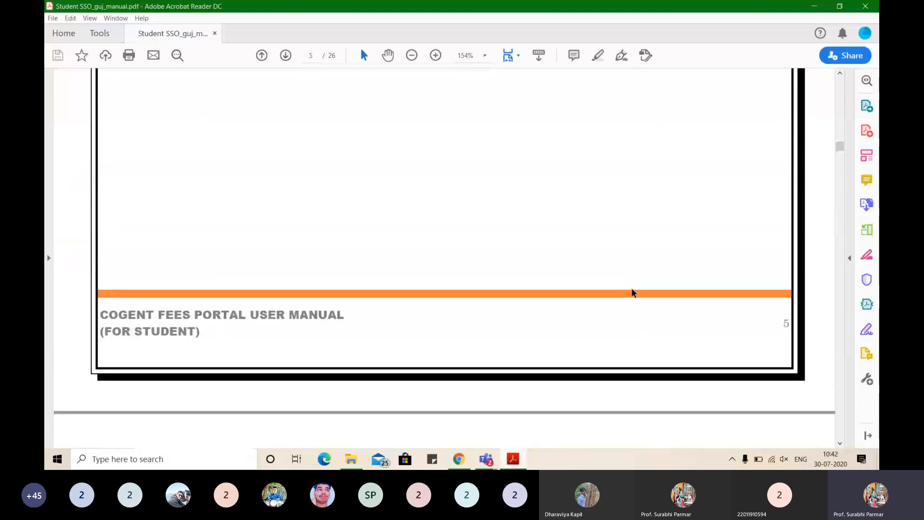
{"action": "scroll", "coordinate": [632, 293], "scroll_direction": "up", "scroll_amount": 16}
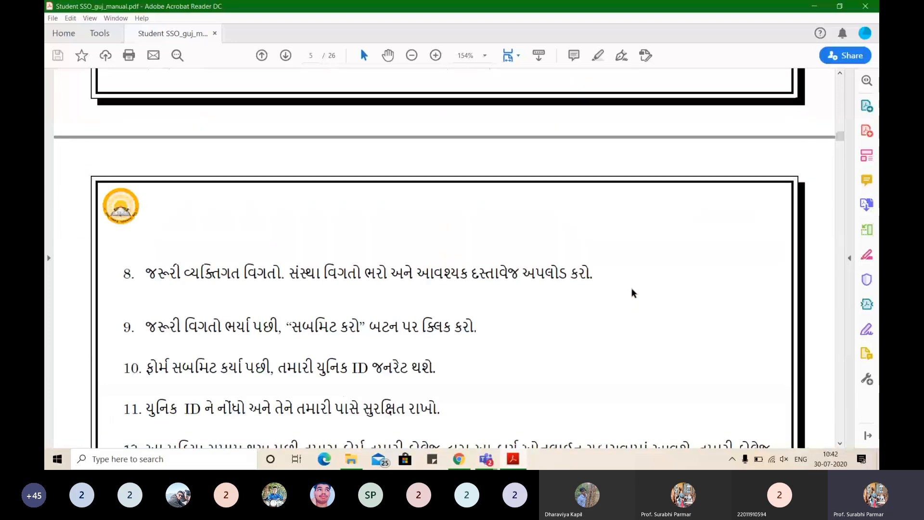
{"action": "scroll", "coordinate": [633, 291], "scroll_direction": "up", "scroll_amount": 15}
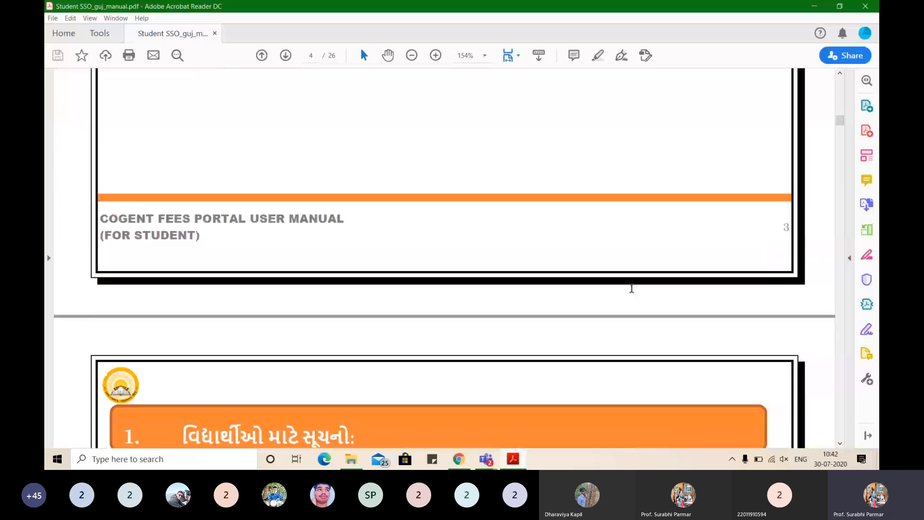
{"action": "scroll", "coordinate": [632, 289], "scroll_direction": "up", "scroll_amount": 12}
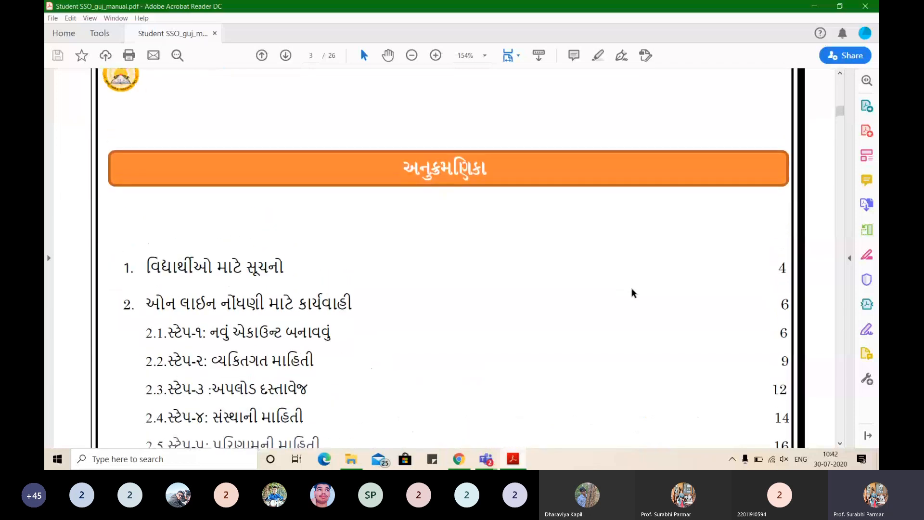
{"action": "scroll", "coordinate": [632, 293], "scroll_direction": "up", "scroll_amount": 14}
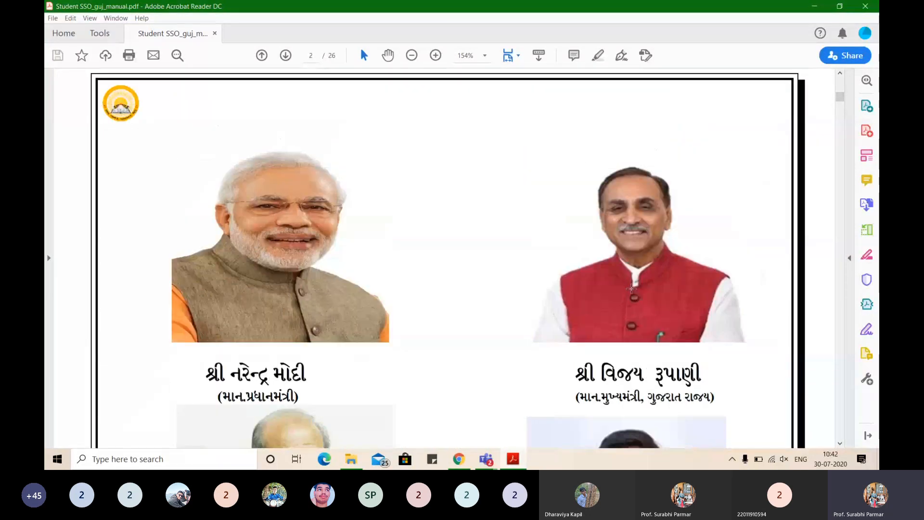
{"action": "scroll", "coordinate": [632, 289], "scroll_direction": "up", "scroll_amount": 8}
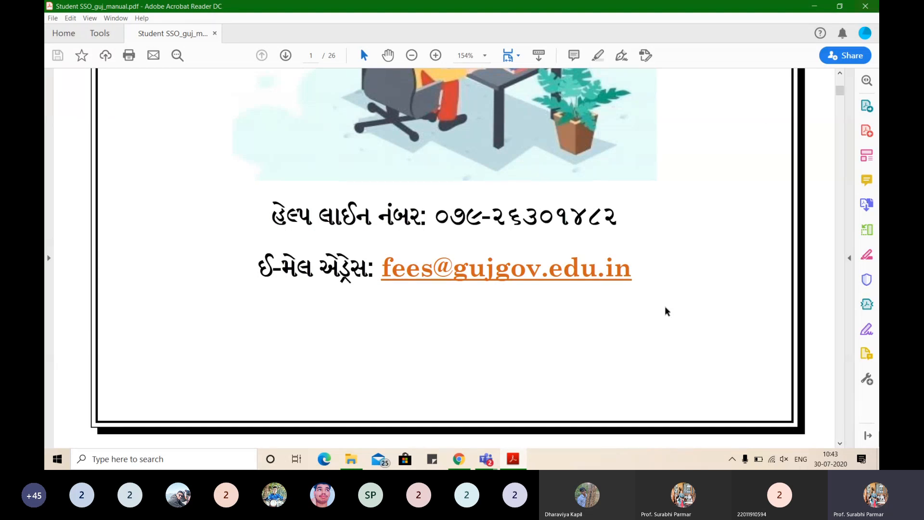
Step: Switch to the Microsoft Teams meeting window, open the meeting chat and post the message "8th August 2020"
{"action": "left_click", "coordinate": [486, 458]}
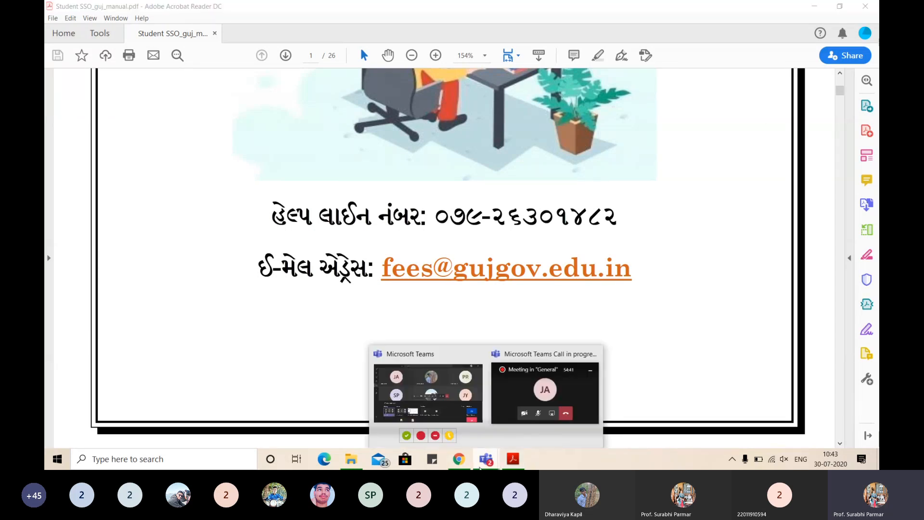
{"action": "left_click", "coordinate": [418, 385]}
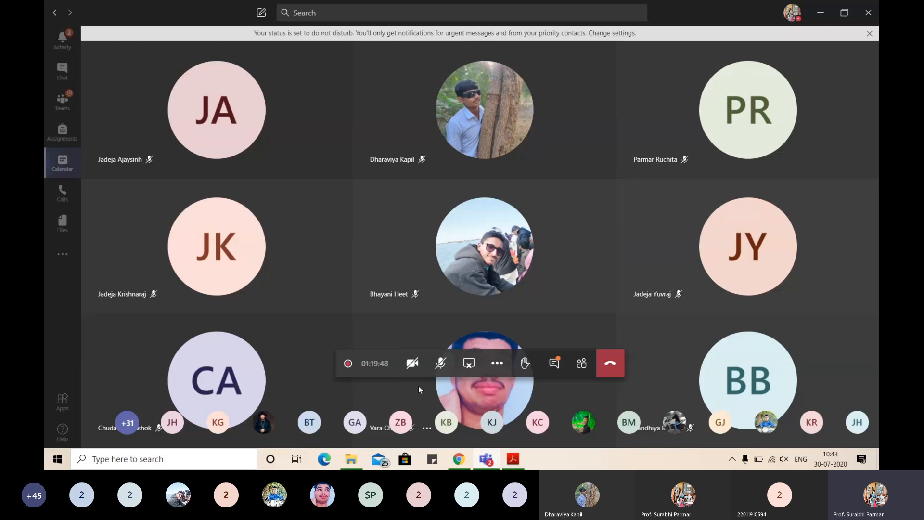
{"action": "left_click", "coordinate": [547, 372]}
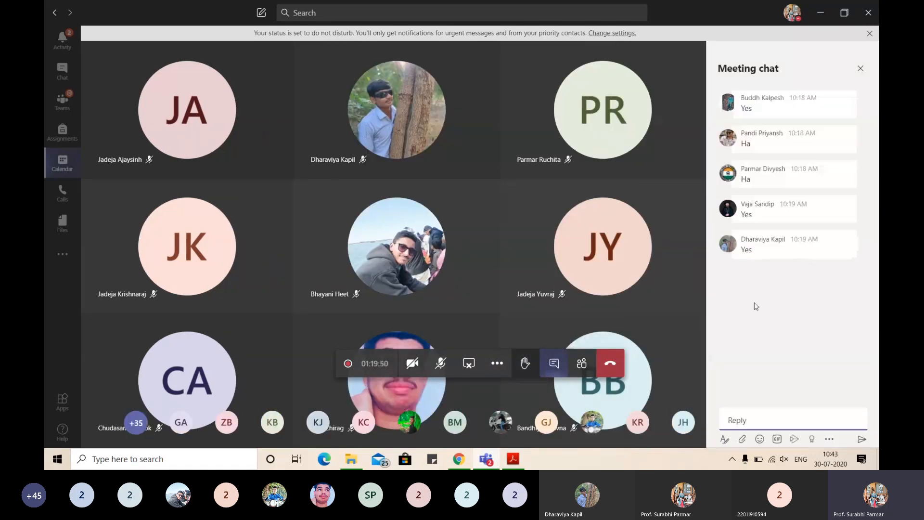
{"action": "left_click", "coordinate": [741, 419]}
{"action": "type", "text": "8th Au"}
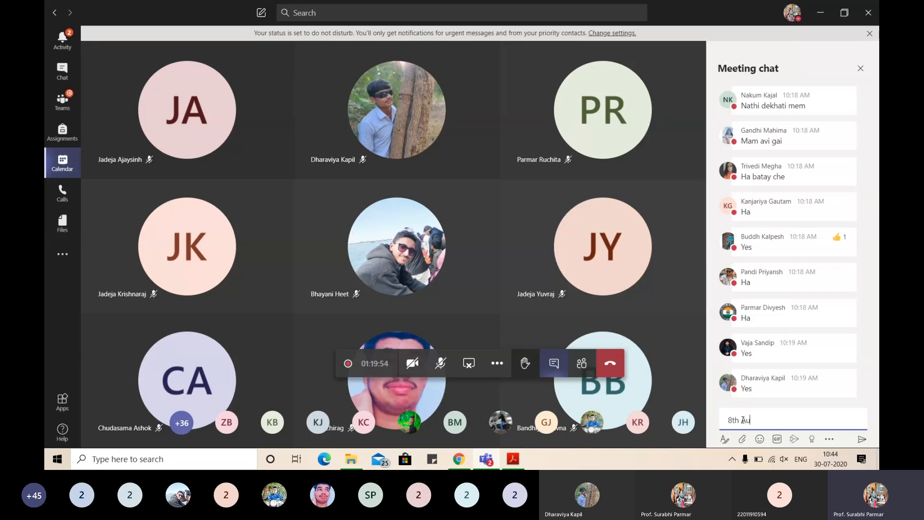
{"action": "type", "text": "gust 2020"}
{"action": "key", "text": "Return"}
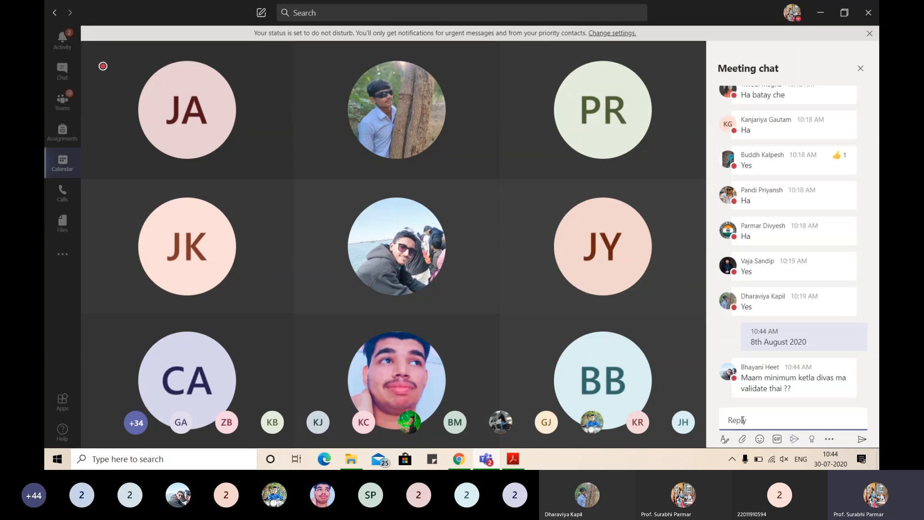
Step: Write "student registration" as a draft reply in the meeting chat and stop sharing the screen
{"action": "type", "text": "student"}
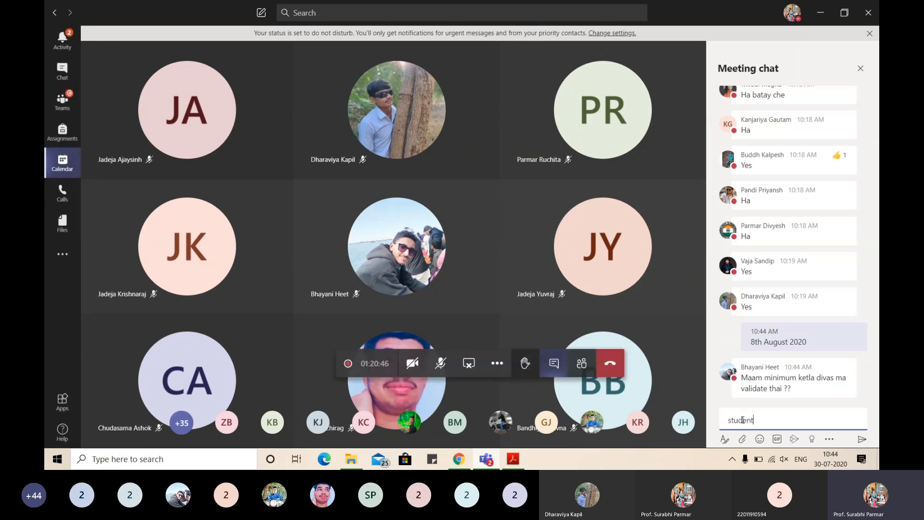
{"action": "type", "text": " registration"}
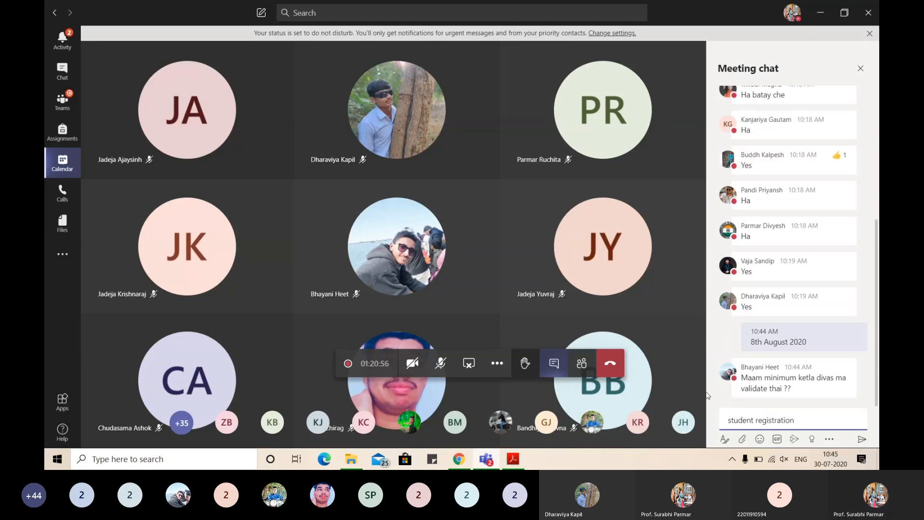
{"action": "left_click", "coordinate": [471, 355]}
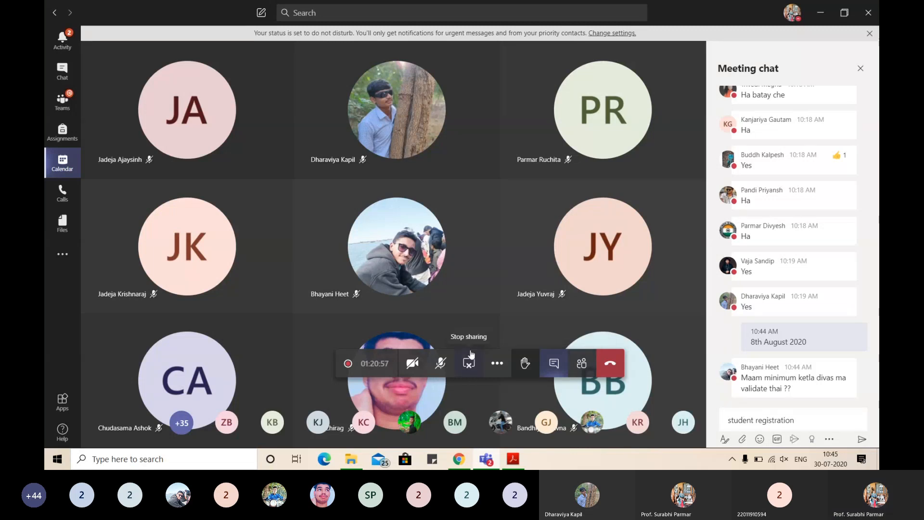